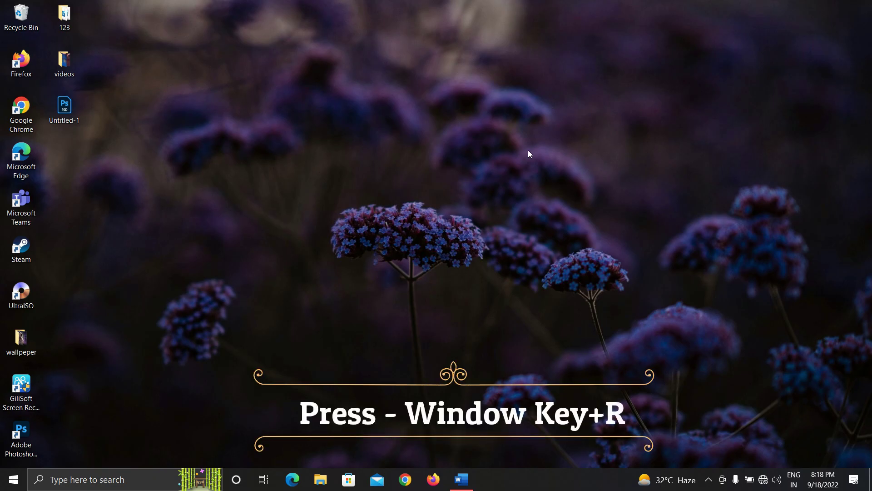
- Open the Run dialog, clear its previous entry, and move the dialog to the middle of the desktop
key("super+r")
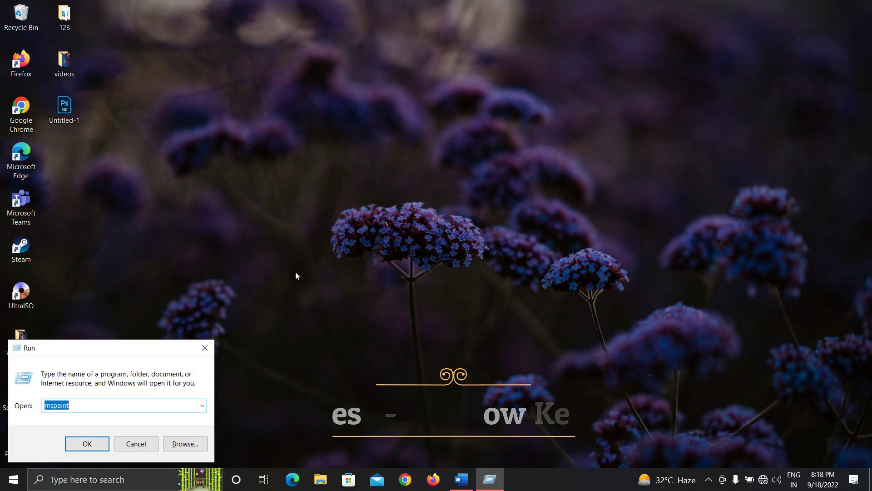
key("BackSpace")
left_click_drag(89, 353, 389, 170)
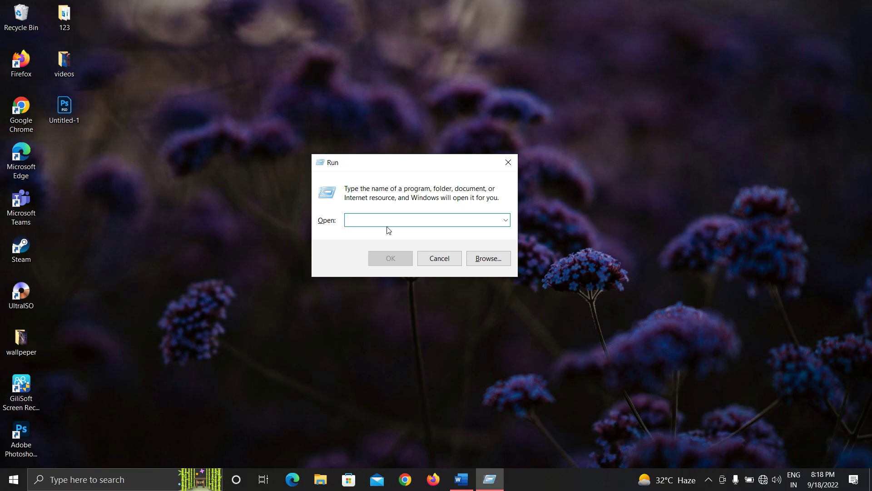
type("fgtrgtg")
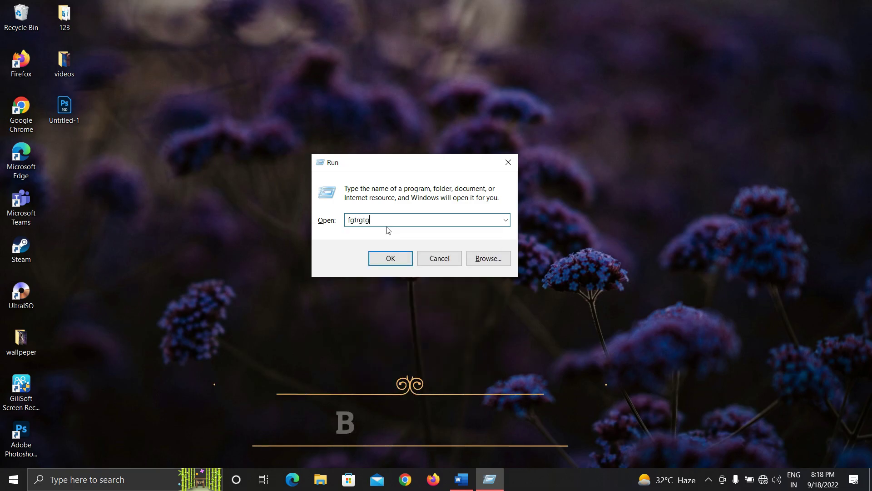
key("BackSpace")
key("BackSpace")
key("BackSpace")
key("BackSpace")
key("BackSpace")
key("BackSpace")
key("BackSpace")
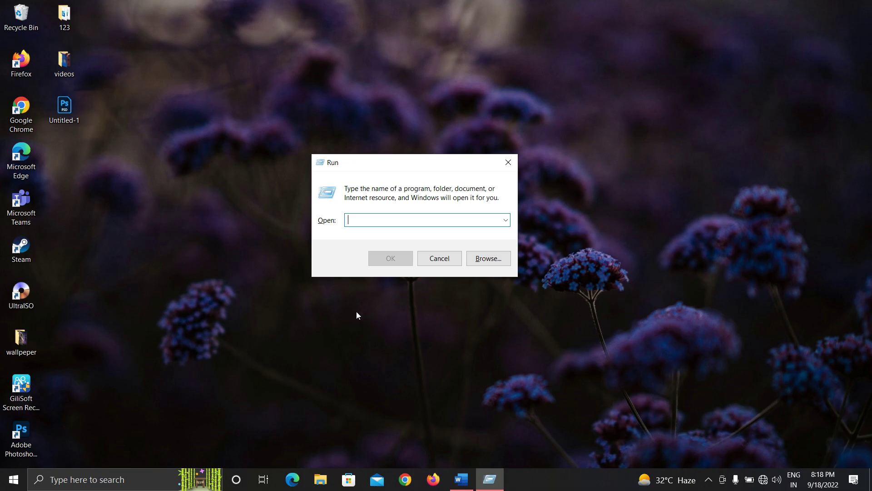
- Launch Paint with the Run command "mspaint" and maximize its window
type("ms")
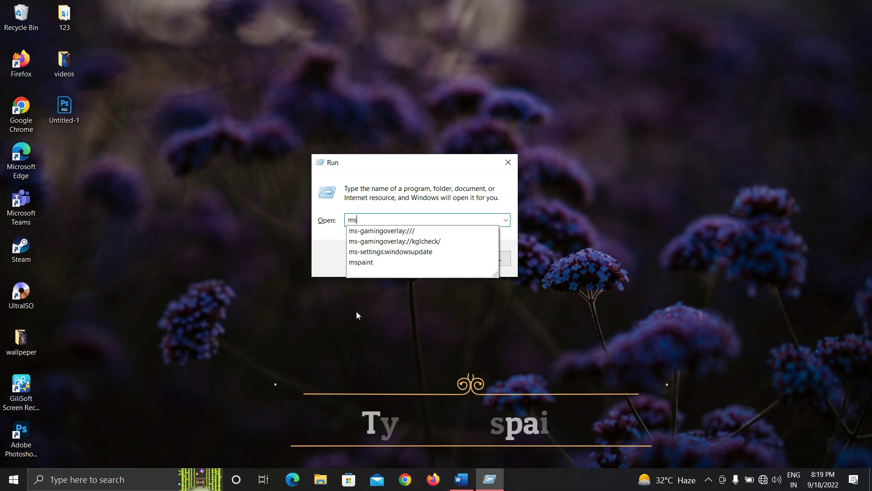
type("paint")
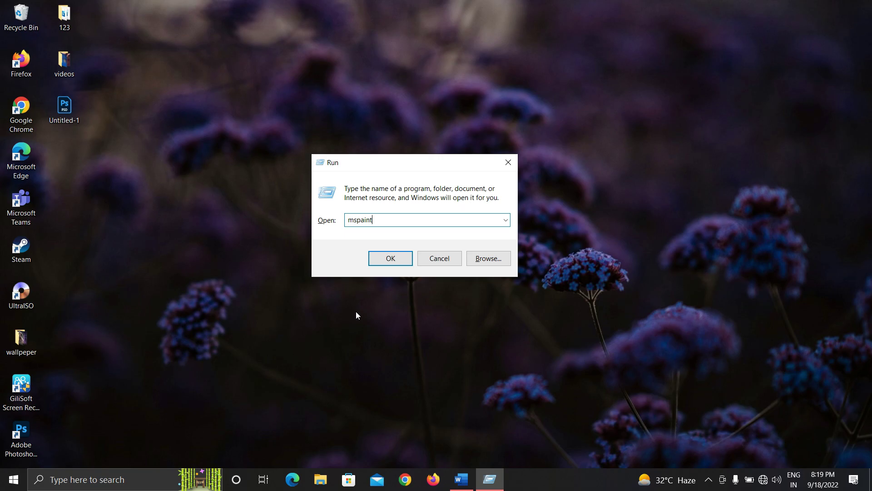
left_click(392, 258)
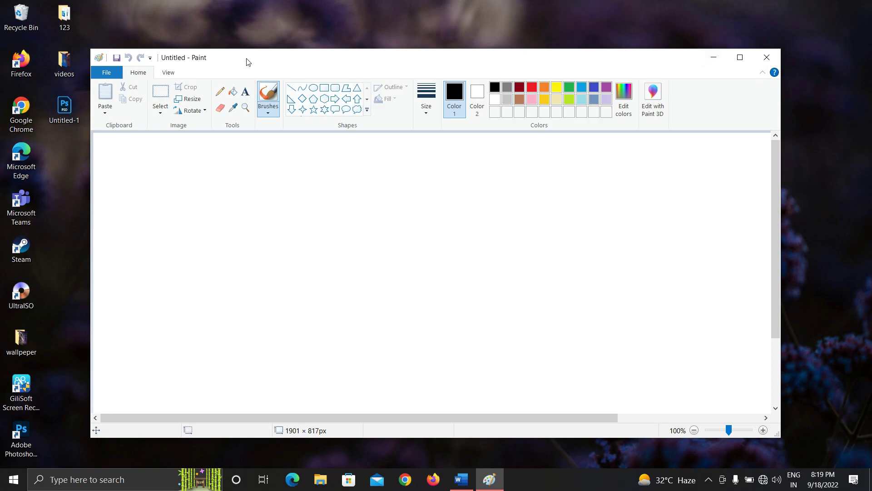
left_click(740, 57)
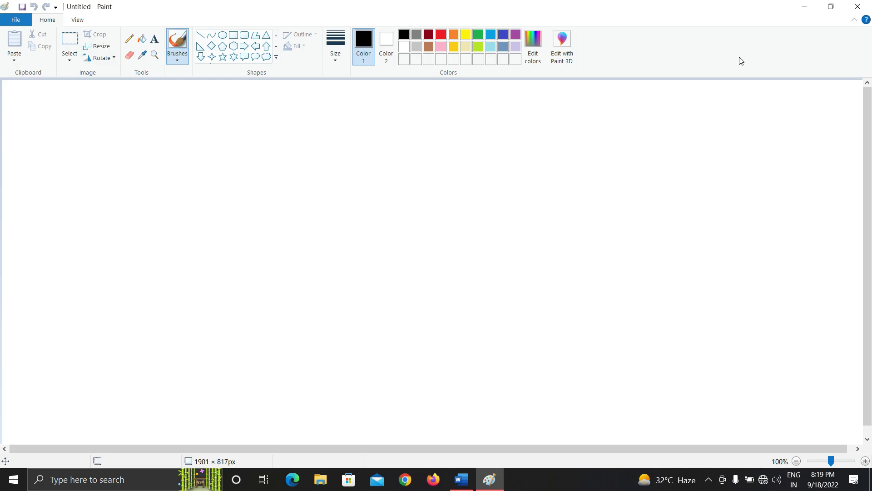
- Close Paint and look through the Start menu's app list around the letter P
left_click(857, 6)
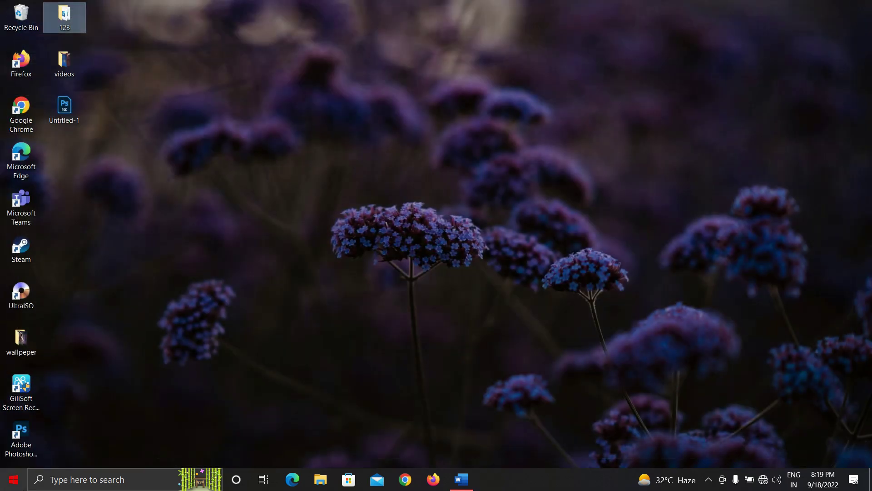
left_click(13, 480)
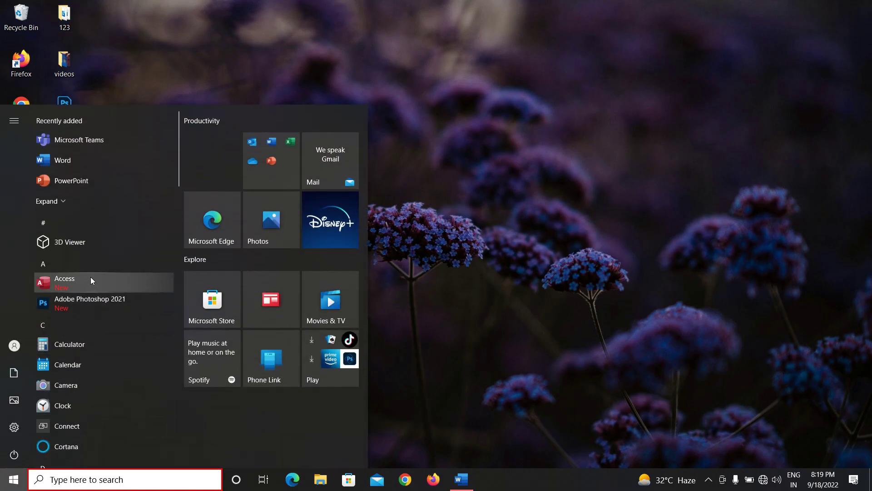
scroll(91, 271, "down", 7)
scroll(91, 271, "down", 7)
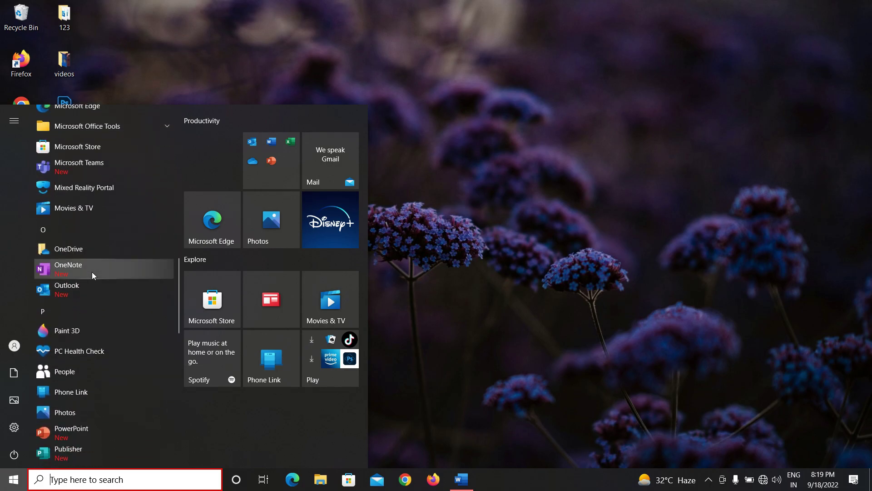
scroll(91, 272, "up", 1)
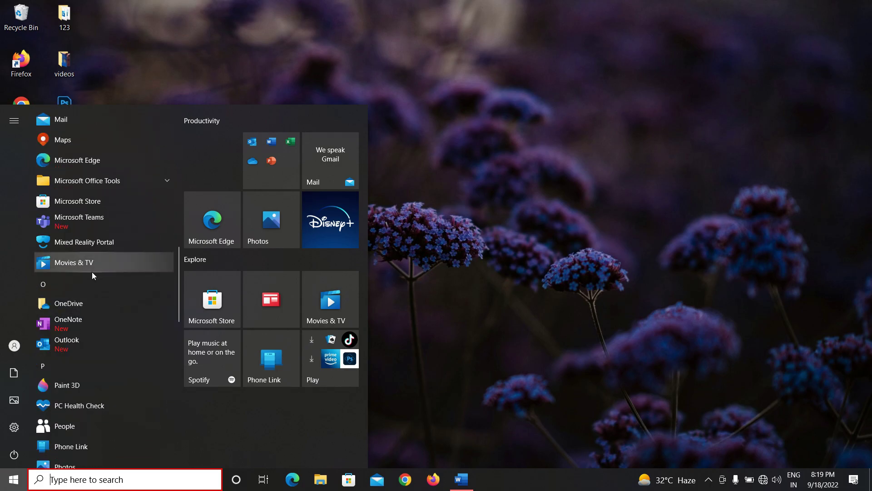
scroll(92, 272, "down", 2)
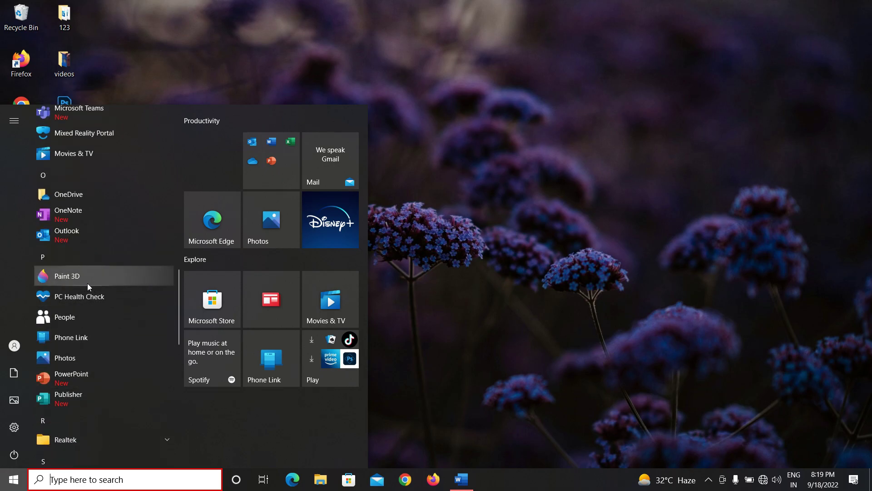
scroll(82, 283, "down", 2)
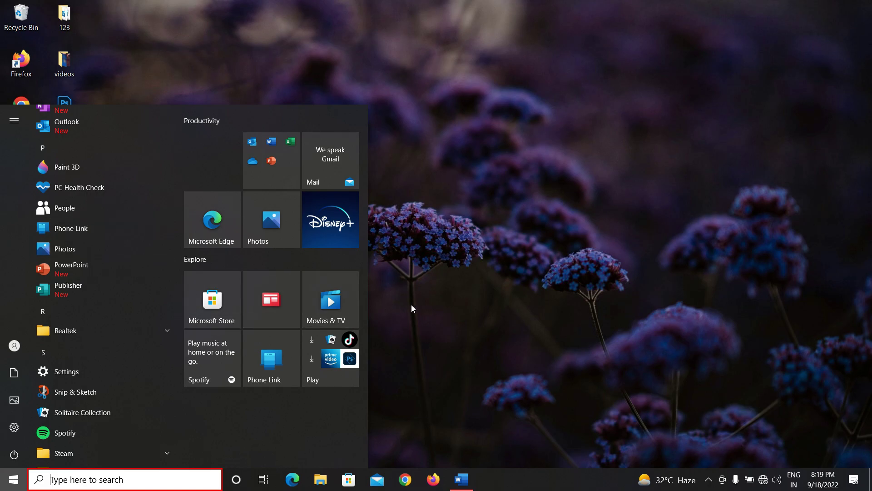
left_click(441, 304)
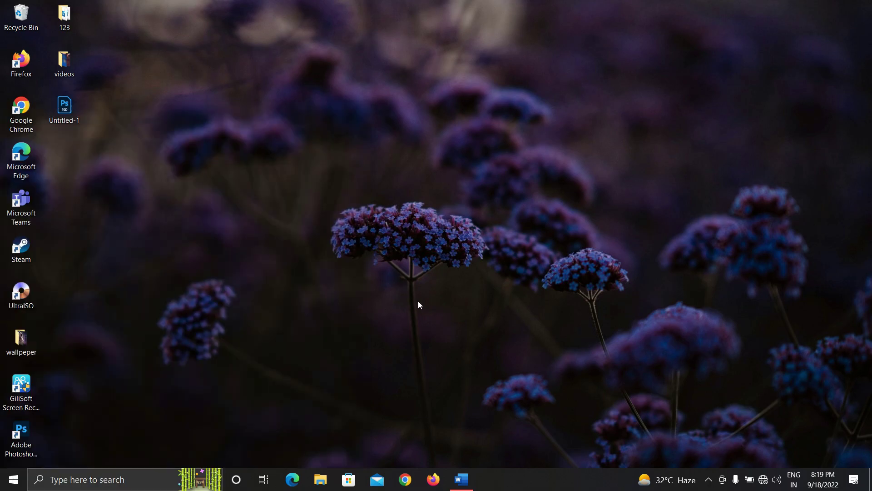
- Search Windows for "paint" and open the Paint app, ready to use its Home tools
left_click(120, 483)
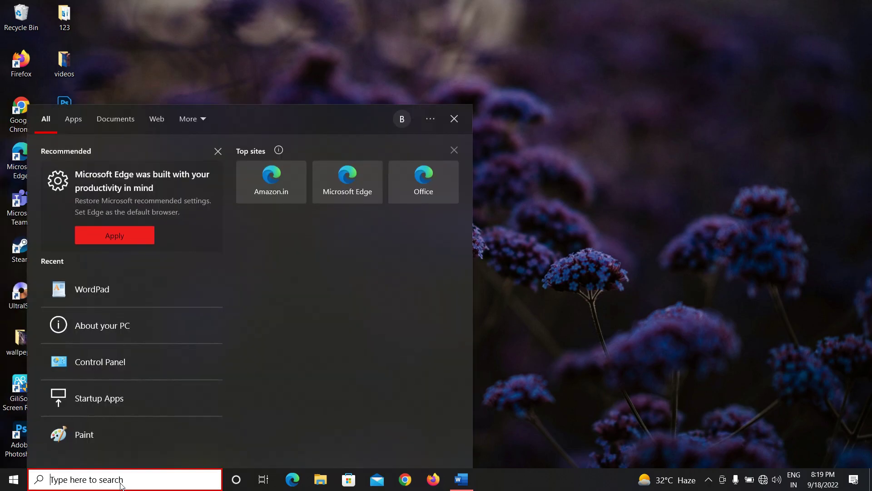
type("paint")
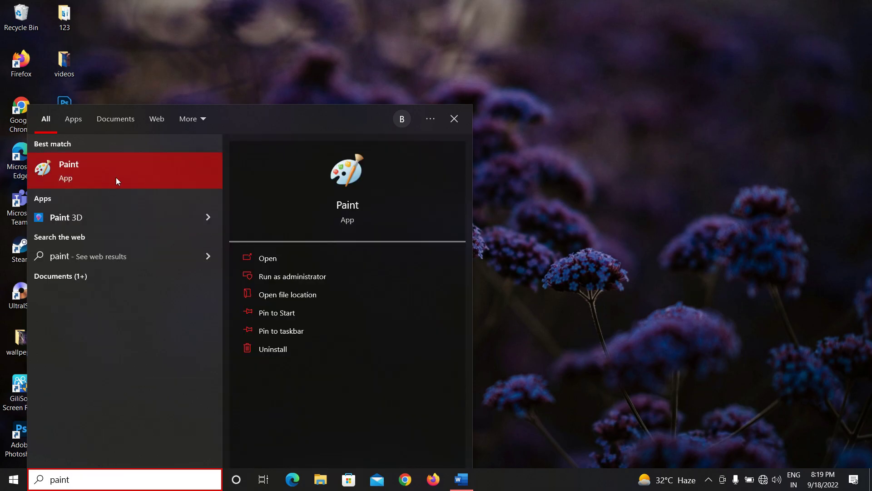
left_click(135, 170)
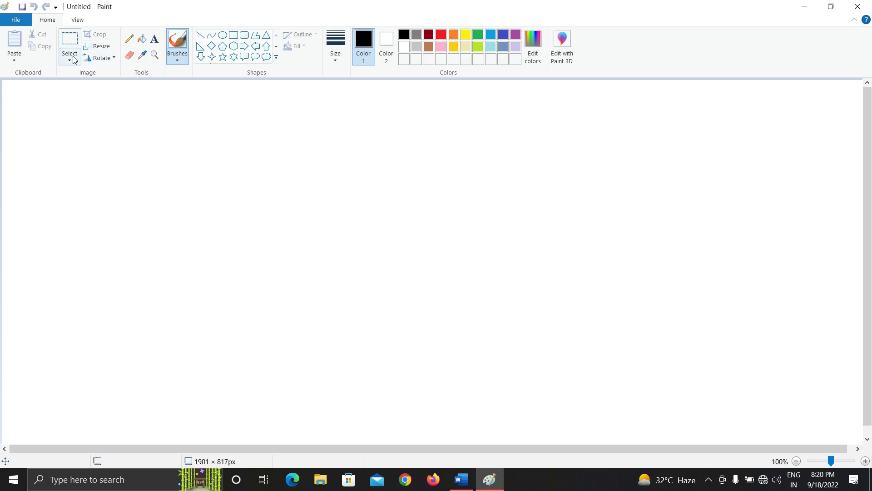
left_click(77, 20)
left_click(49, 22)
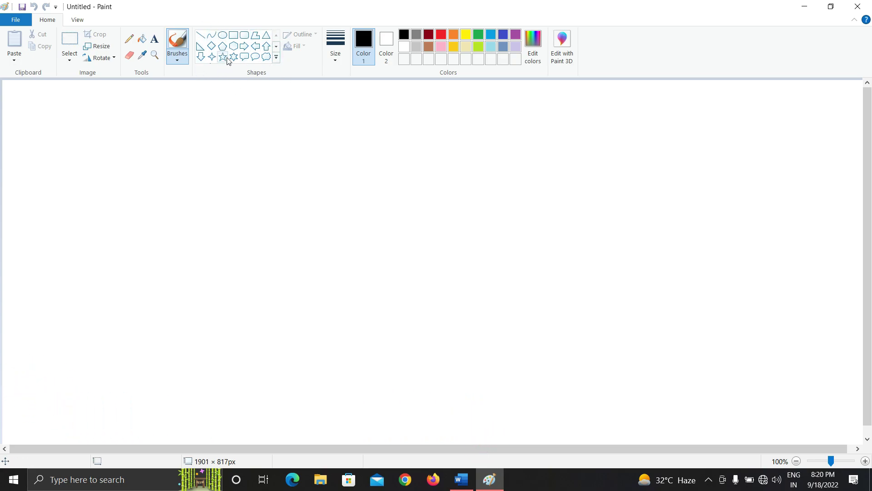
- Draw a black rectangle about 304 × 214 px in the upper-left area of the canvas, shifting it slightly right and widening it a little
left_click(233, 35)
mouse_move(168, 140)
left_mouse_down()
mouse_move(320, 264)
mouse_move(306, 236)
left_mouse_up()
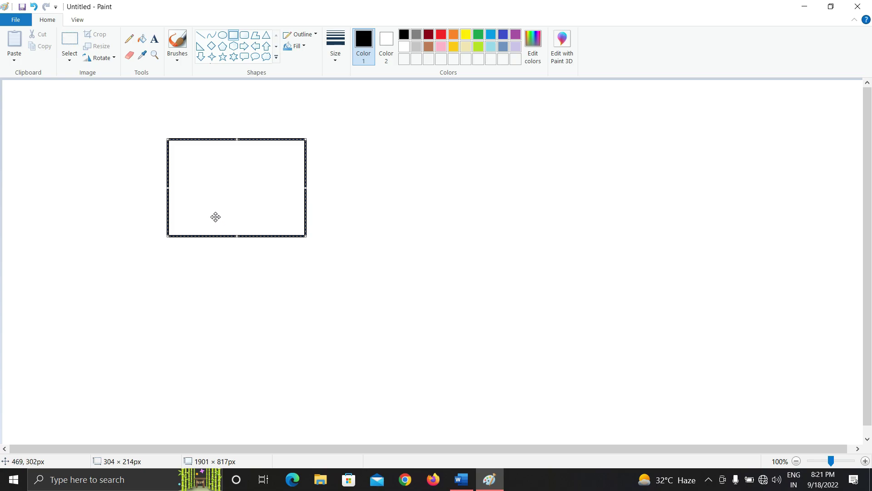
mouse_move(225, 191)
left_mouse_down()
mouse_move(549, 286)
mouse_move(277, 299)
mouse_move(333, 169)
mouse_move(416, 232)
mouse_move(239, 193)
left_mouse_up()
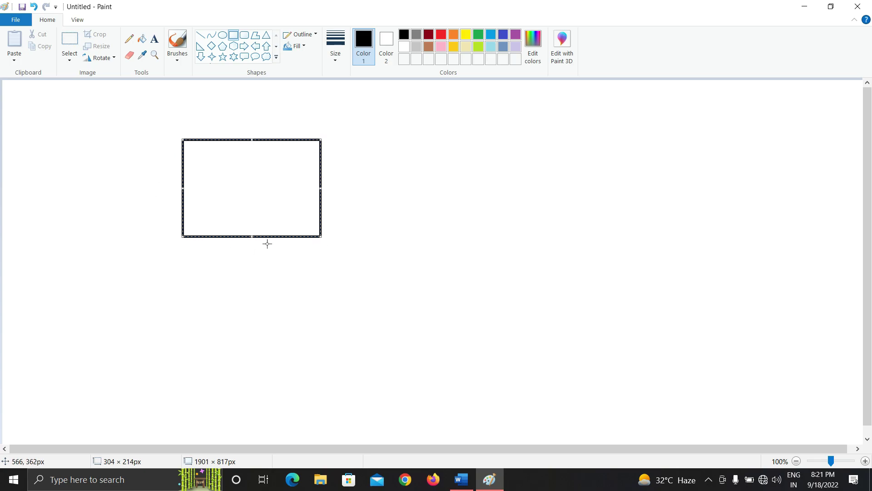
mouse_move(316, 235)
left_mouse_down()
mouse_move(477, 362)
mouse_move(304, 233)
mouse_move(221, 188)
mouse_move(389, 323)
mouse_move(336, 307)
mouse_move(325, 236)
left_mouse_up()
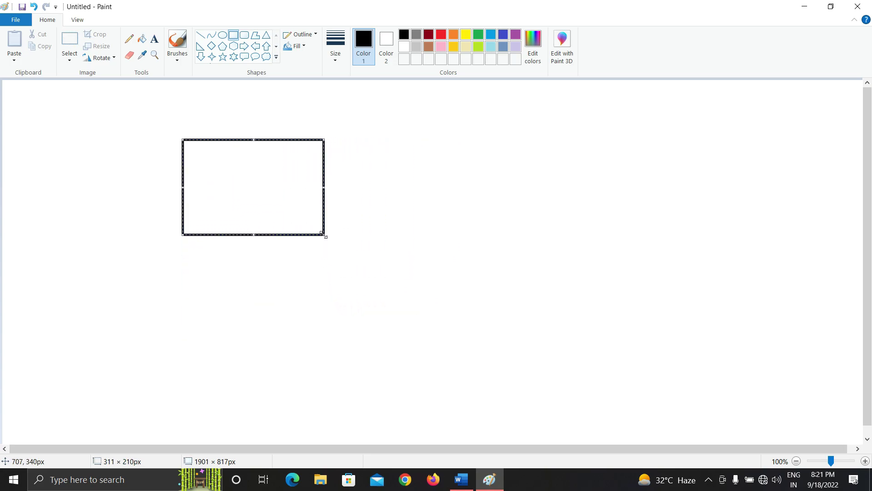
left_click(381, 272)
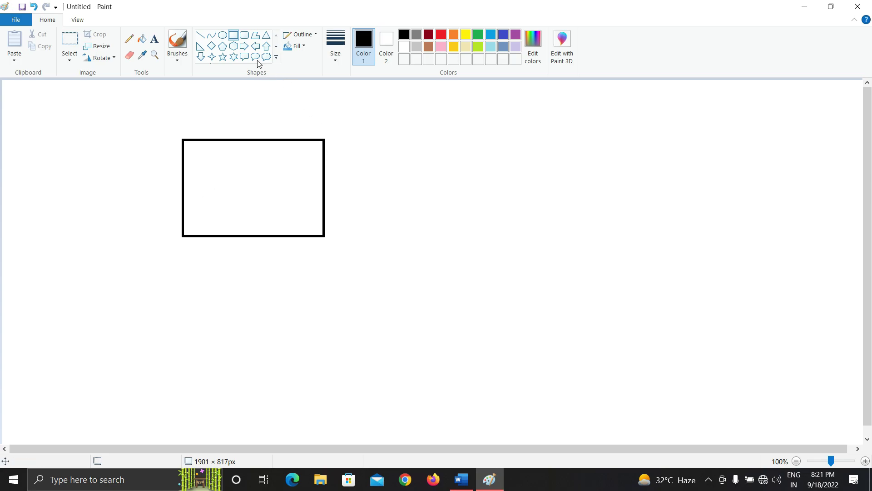
- Draw a second rectangle about 339 × 213 px beside the first and delete it
left_click(237, 37)
mouse_move(329, 139)
left_mouse_down()
mouse_move(343, 233)
mouse_move(429, 243)
mouse_move(482, 236)
left_mouse_up()
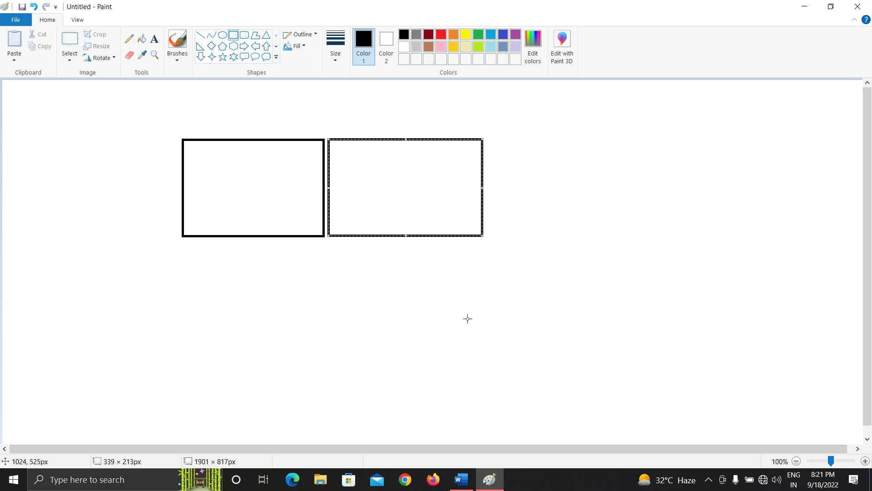
key("Delete")
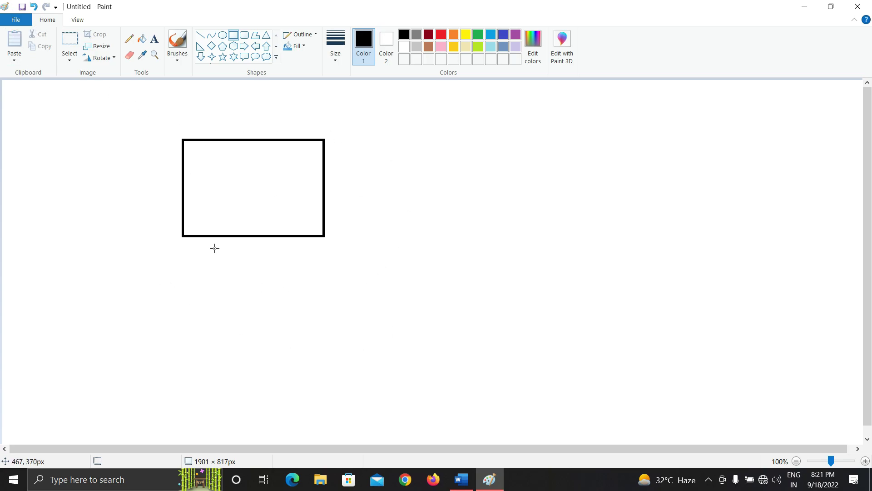
- Use Rectangular selection to enclose the drawn rectangle in an area of about 442 × 316 px
left_click(71, 57)
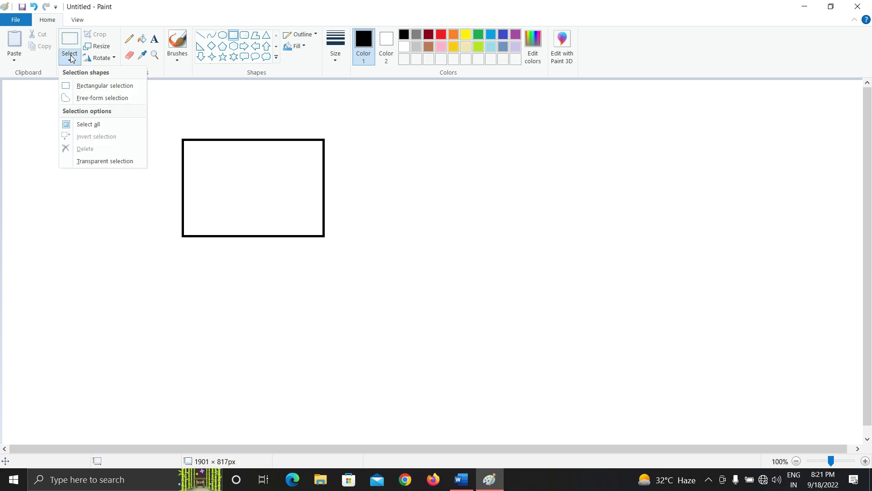
left_click(111, 87)
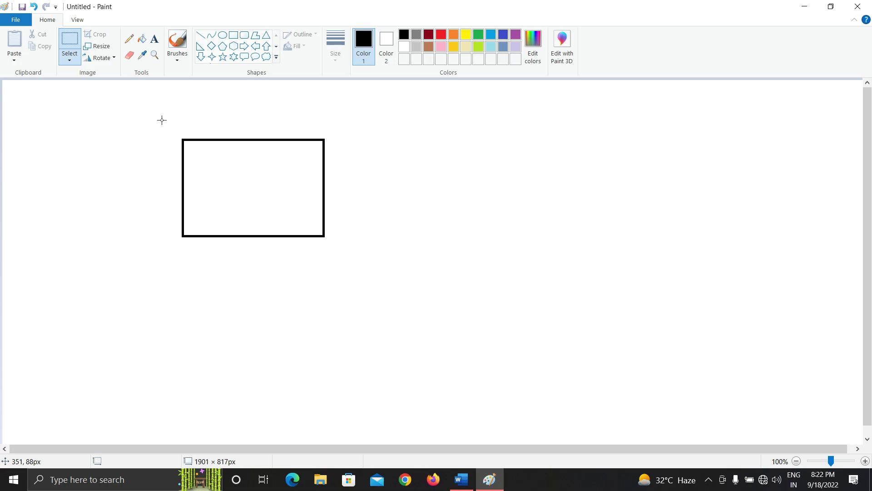
left_click_drag(160, 116, 366, 275)
left_click(190, 298)
left_click(69, 58)
left_click(103, 90)
left_click_drag(161, 118, 361, 261)
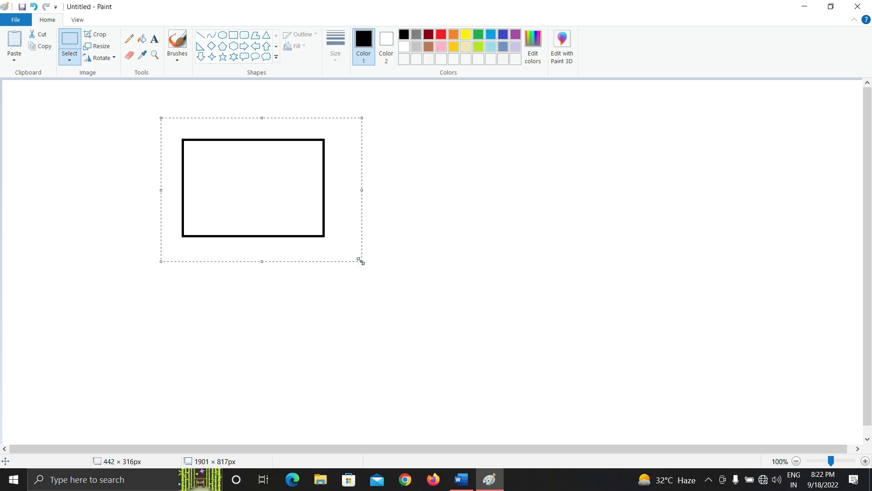
- Reselect the rectangle, try moving it down and to the right, and undo the move
left_click(93, 262)
left_click_drag(135, 151, 355, 298)
left_click_drag(246, 198, 293, 257)
key("ctrl+z")
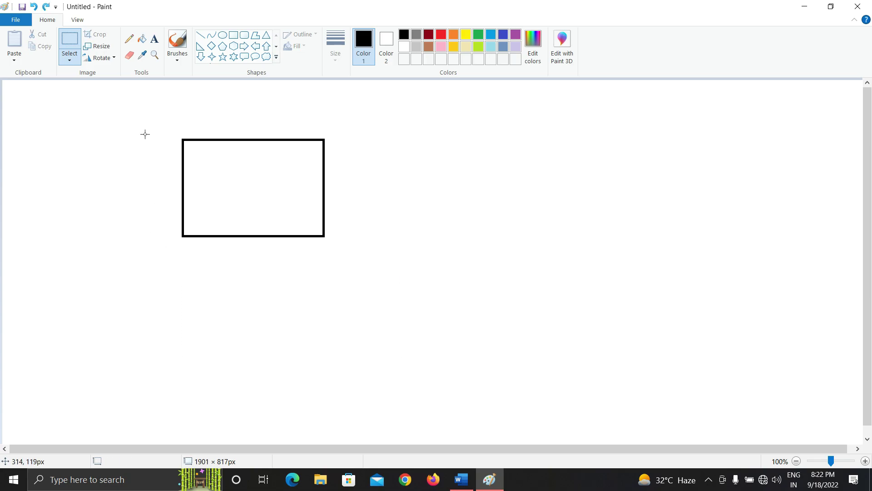
- Copy an area of about 487 × 309 px around the rectangle and paste it directly below the original
left_click_drag(144, 119, 365, 259)
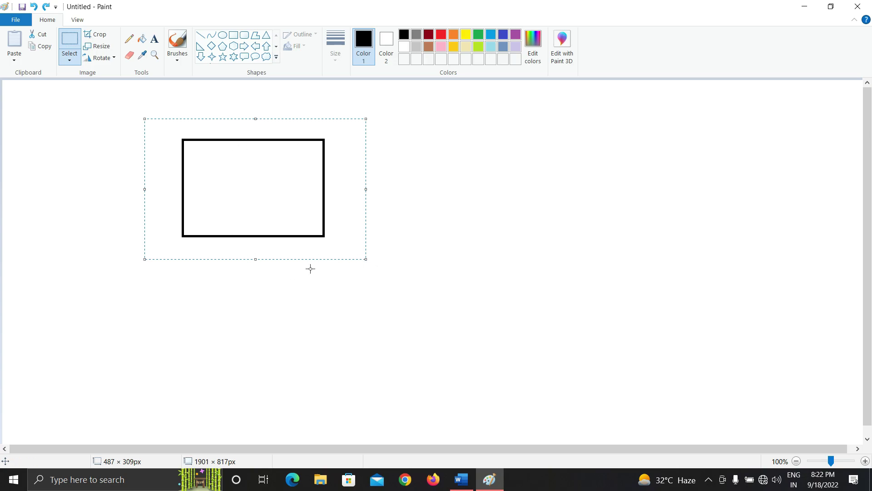
left_click(40, 50)
left_click(12, 43)
left_click_drag(81, 146, 222, 308)
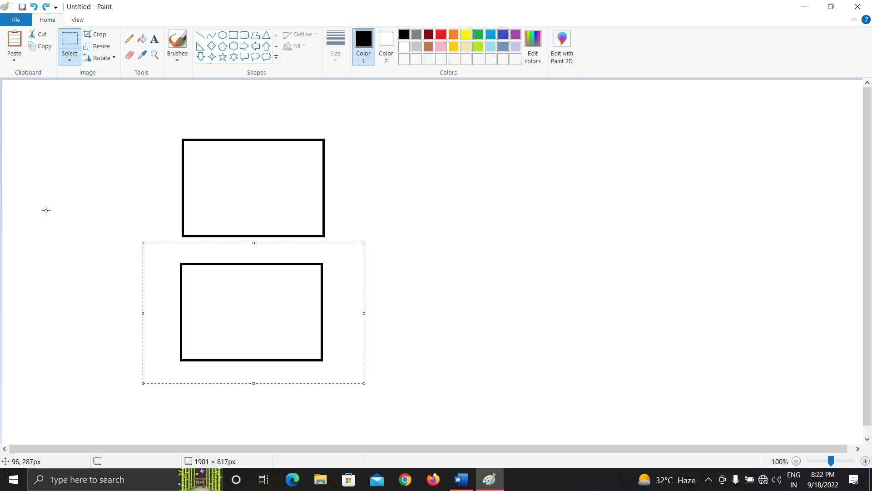
- Paste two more copies of the rectangle, placing one beside the original and the other beneath that copy
left_click(12, 42)
left_click_drag(78, 177, 413, 225)
left_click(14, 42)
left_click_drag(78, 185, 409, 362)
- Delete the last pasted copy and undo the other pastes, leaving only the original rectangle
key("Delete")
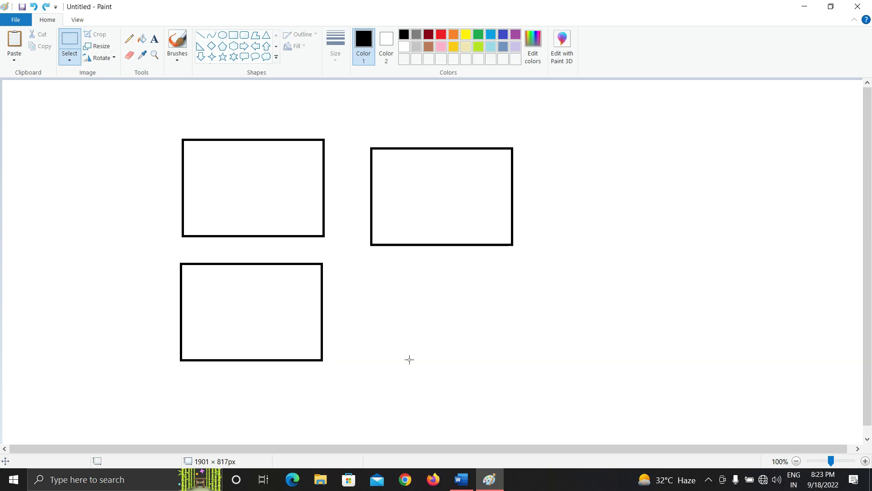
key("ctrl+z")
key("ctrl+z")
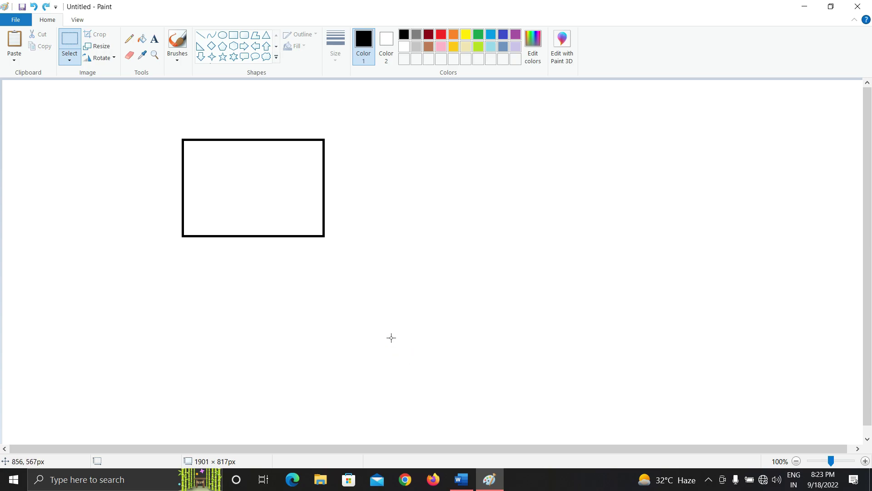
- Switch to the Paint Theory document in Word and highlight the shortcut "(Ctrl+C)" beside Copy
key("alt+Tab")
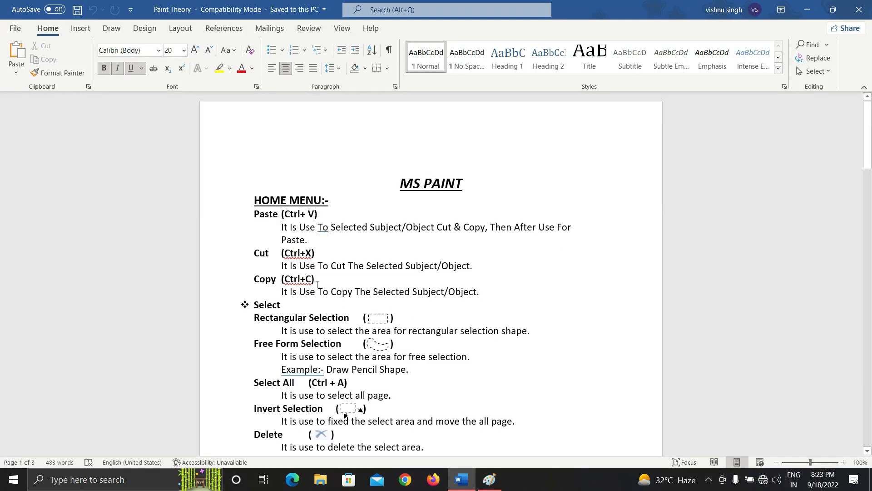
left_click_drag(315, 279, 283, 279)
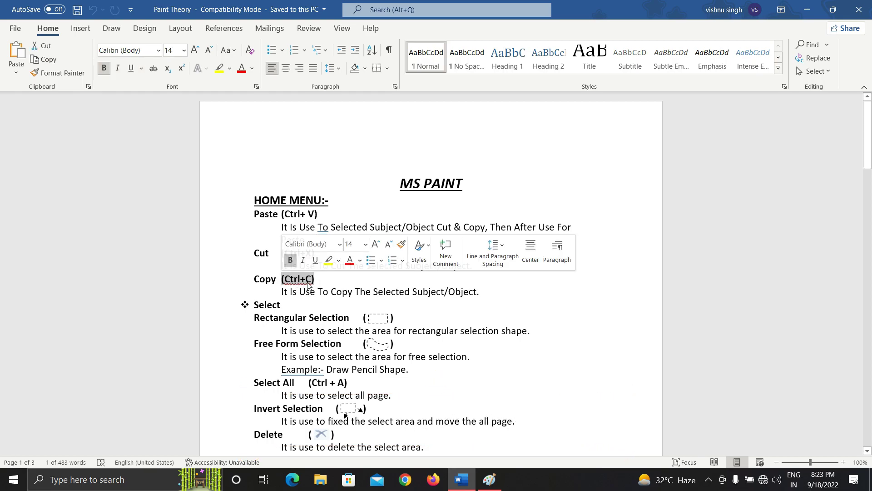
- Switch back to Paint and select a rectangular area of about 430 × 306 px around the rectangle
key("alt+Tab")
left_click_drag(76, 82, 77, 82)
left_click(70, 60)
left_click(86, 85)
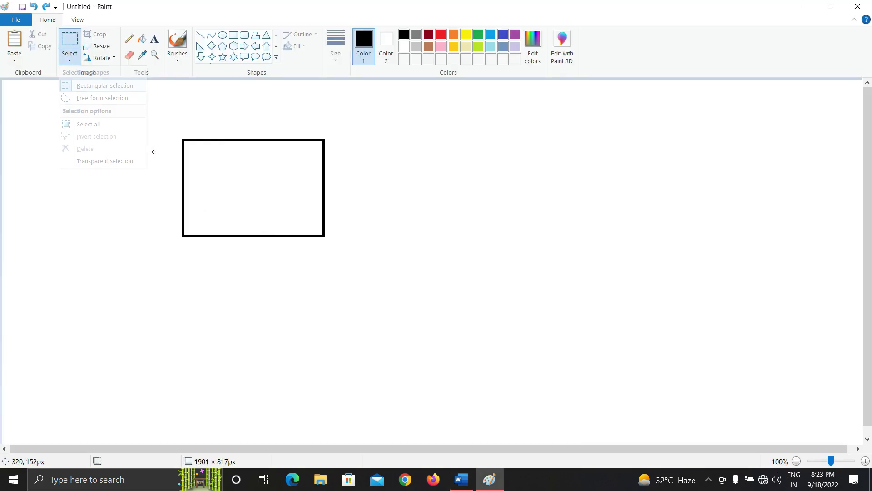
mouse_move(162, 124)
left_mouse_down()
mouse_move(206, 206)
mouse_move(352, 271)
mouse_move(358, 262)
left_mouse_up()
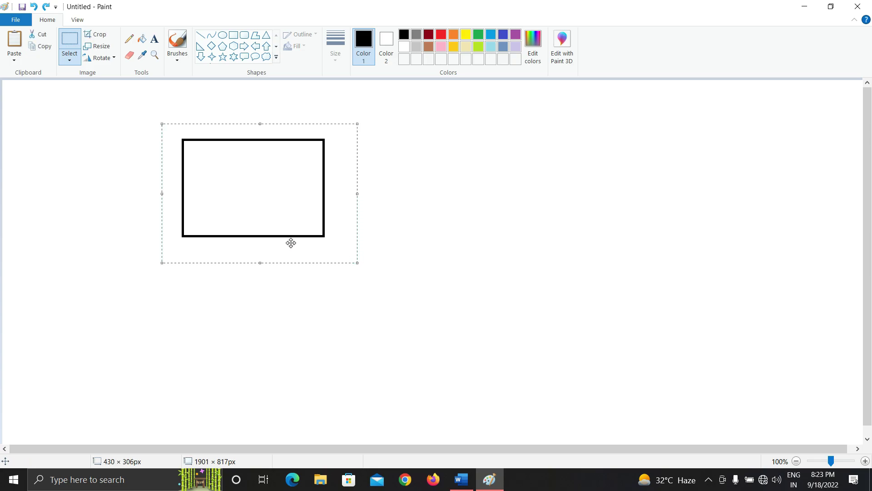
- Highlight the Copy shortcut "(Ctrl+C)" in the Word document, and copy the selected rectangle area in Paint
key("alt+Tab")
left_click(313, 281)
left_click_drag(323, 279, 285, 279)
key("alt+Tab")
- Highlight the shortcut "(Ctrl+ V)" beside Paste in the Word document and return to Paint
key("alt+Tab")
left_click_drag(320, 219, 282, 218)
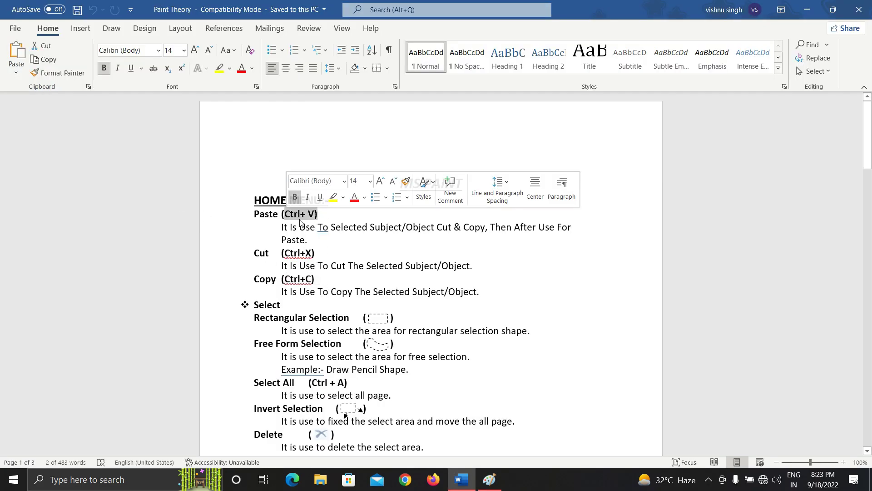
key("alt+Tab")
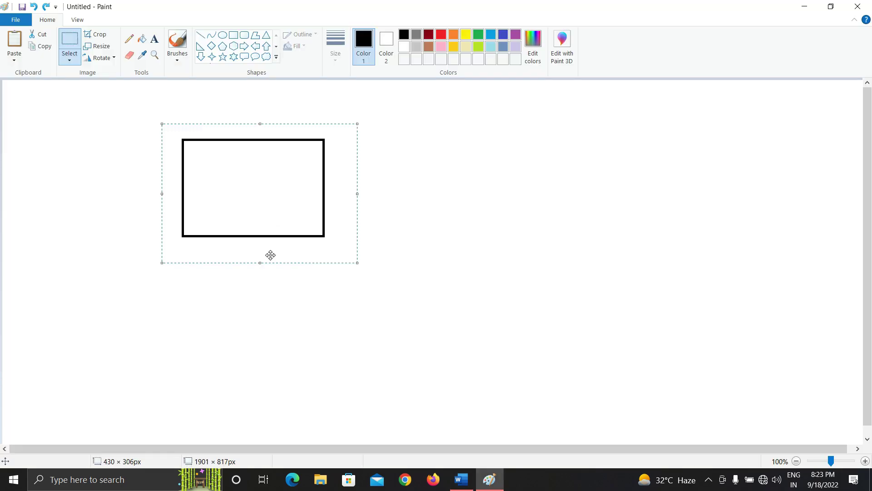
- Paste two copies of the rectangle, placing one below the original and the other beside it
key("ctrl+v")
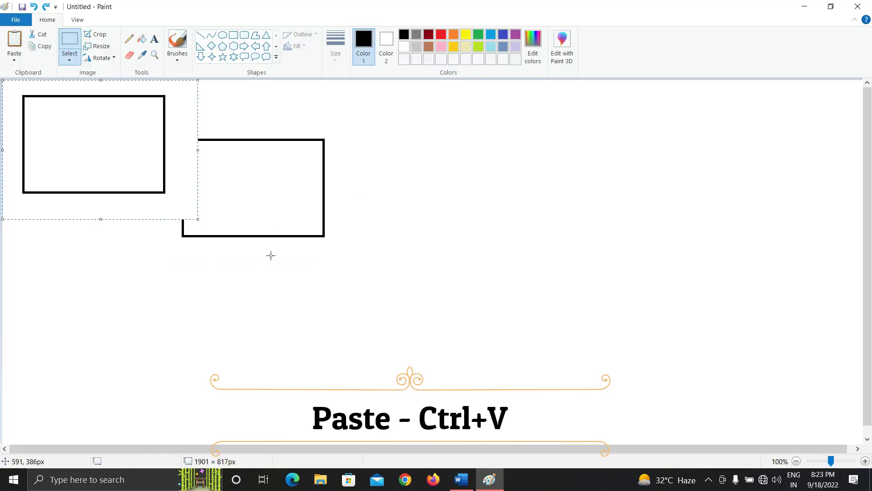
left_click_drag(105, 152, 258, 325)
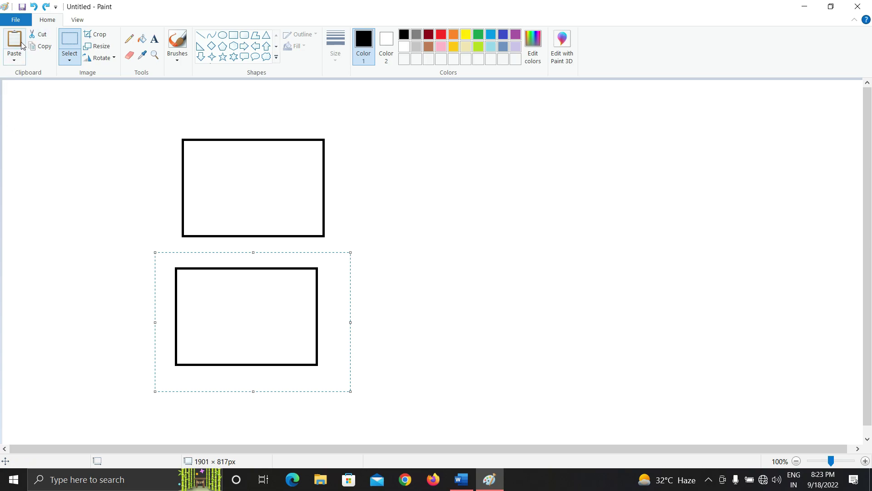
left_click(77, 20)
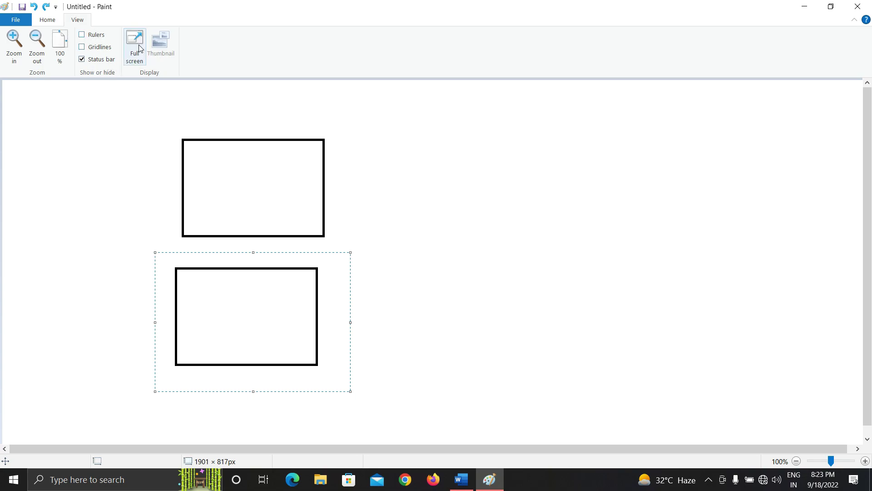
left_click(54, 24)
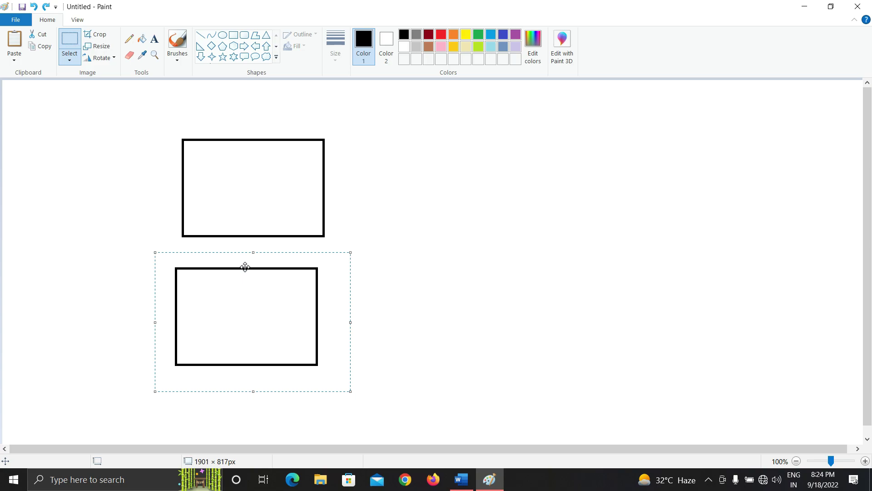
key("ctrl+v")
left_click_drag(97, 148, 436, 195)
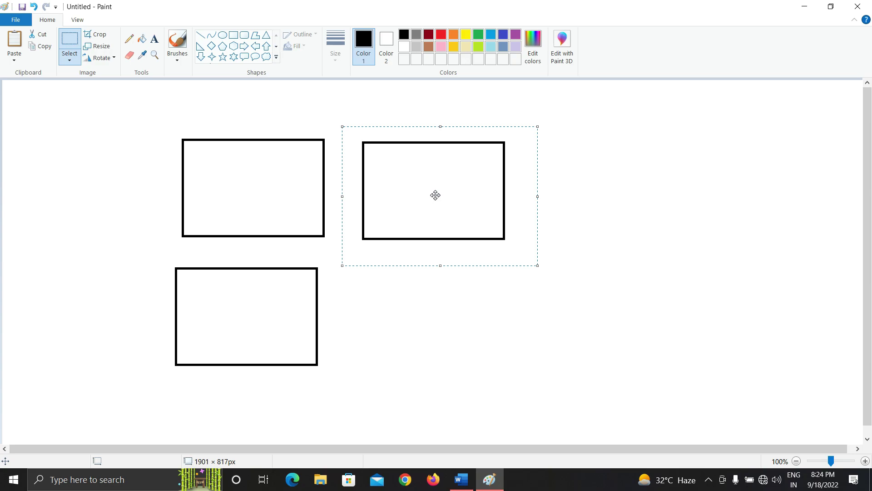
- Undo the two pastes and the drawing of the original rectangle
key("ctrl+z")
key("ctrl+z")
key("ctrl+z")
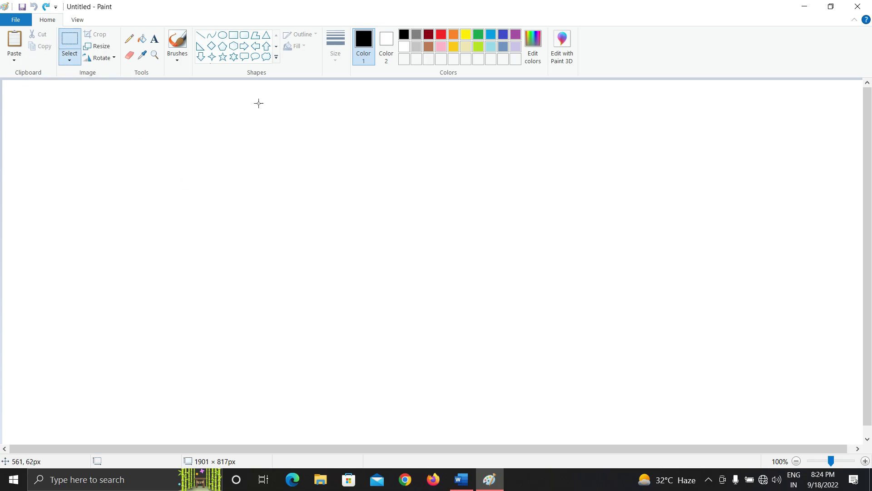
- Draw a large hexagon near the middle of the empty canvas
left_click(234, 46)
left_click_drag(289, 170, 501, 344)
left_click(646, 334)
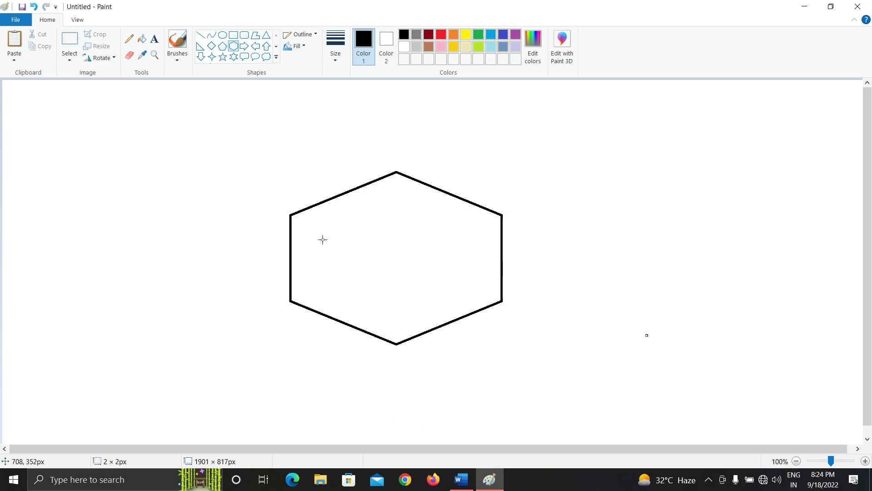
- Select a rectangular area of about 758 × 563 px around the hexagon and cut it
left_click(68, 59)
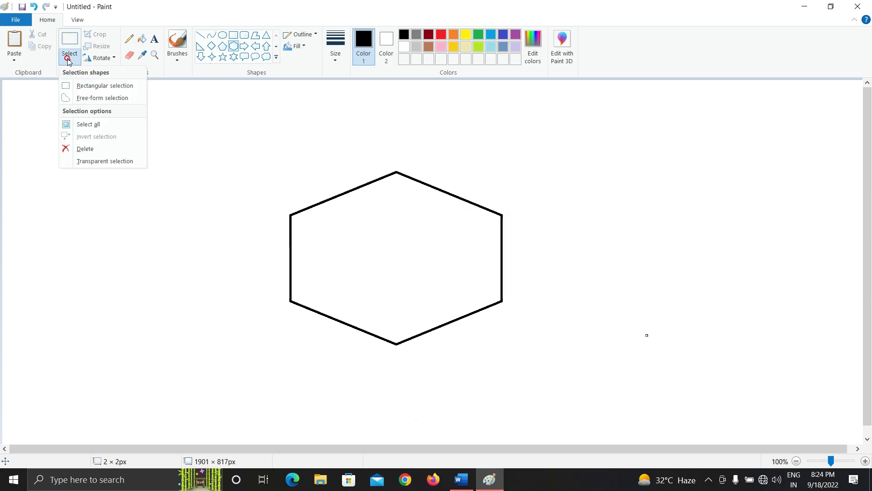
left_click(102, 86)
left_click_drag(228, 132, 571, 386)
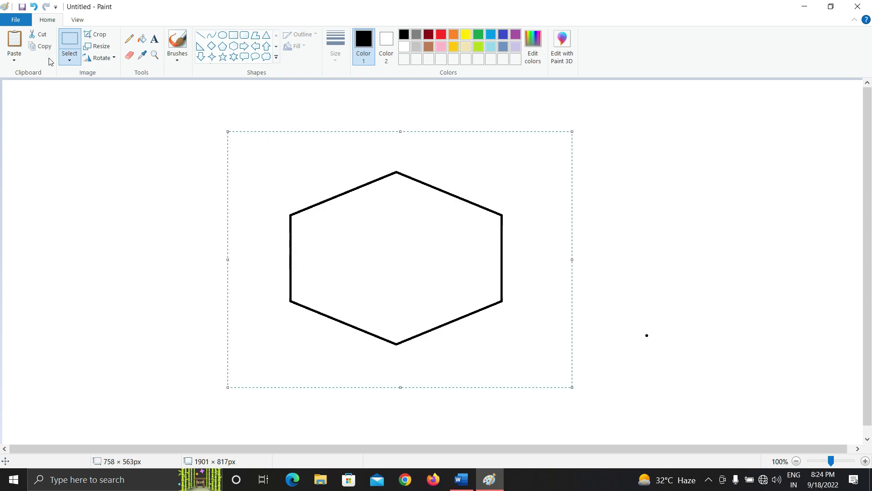
left_click(45, 37)
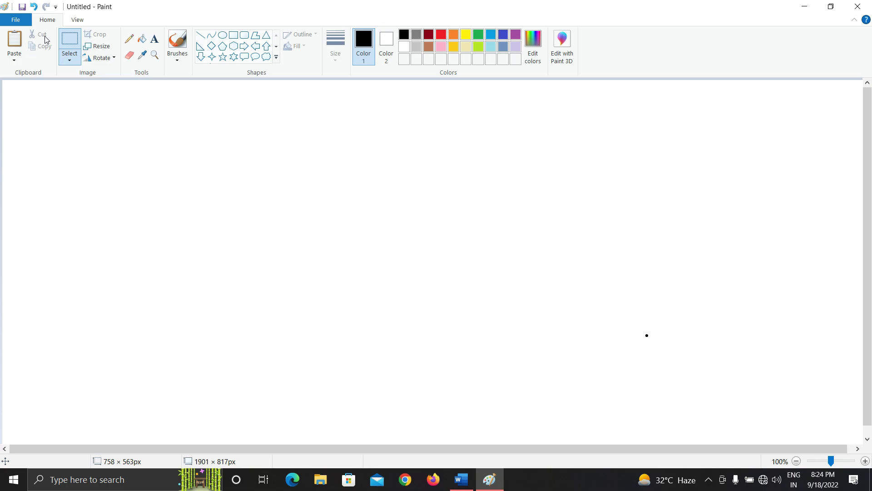
- Draw a six-point star of about 846 × 736 px and paste the cut hexagon over its centre
left_click(234, 57)
left_click_drag(235, 92, 619, 426)
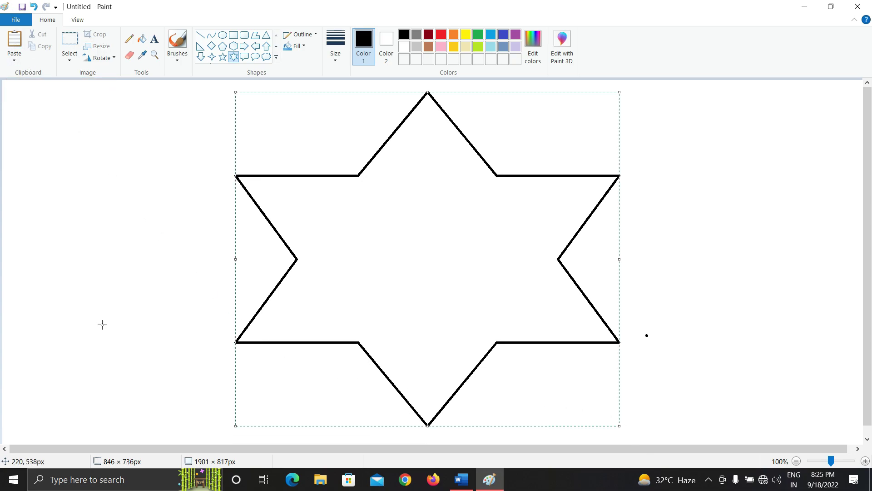
key("ctrl+v")
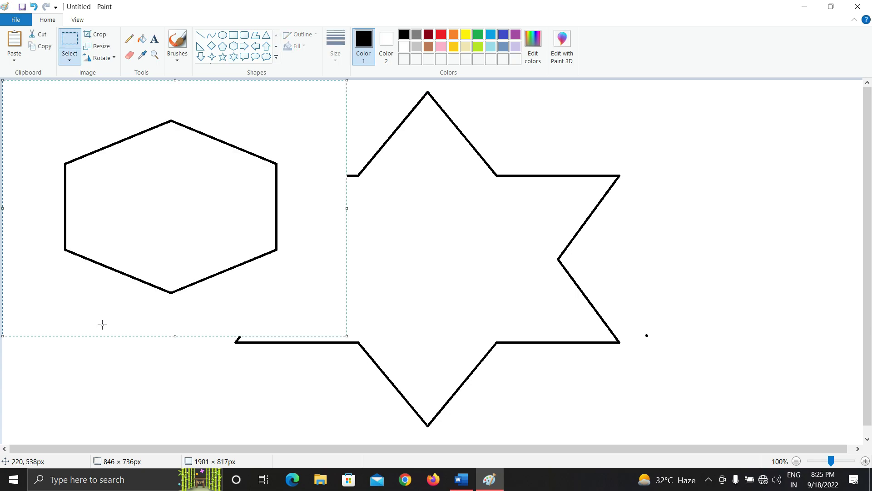
left_click_drag(173, 247, 432, 280)
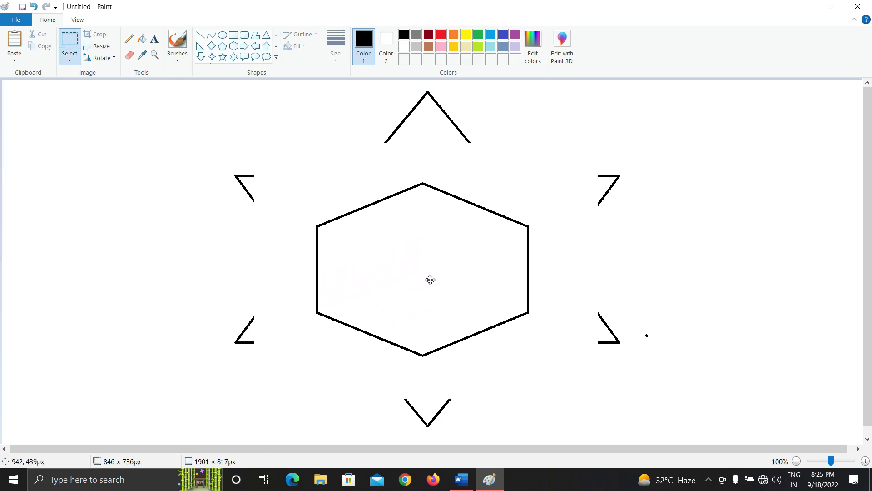
- Undo the hexagon paste and the drawing of the large six-point star
left_click(128, 276)
key("ctrl+z")
key("ctrl+z")
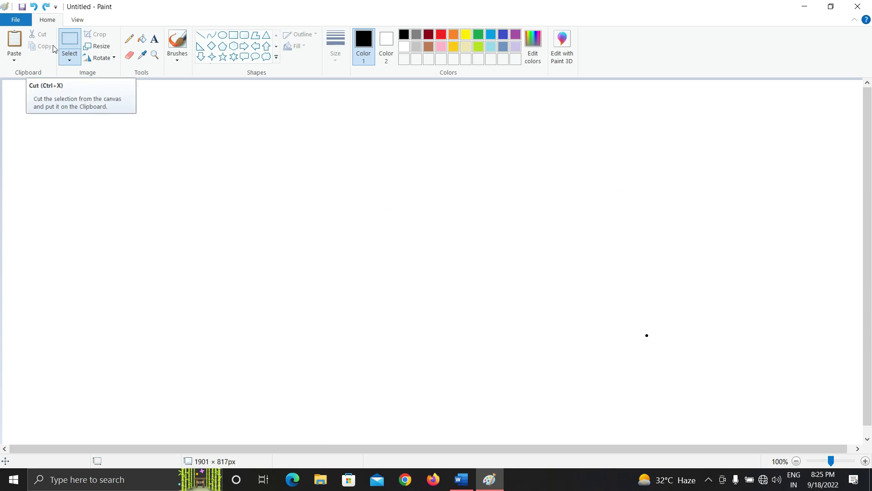
- Draw a five-point star of about 358 × 299 px near the middle of the canvas
left_click(222, 57)
left_click_drag(290, 170, 452, 305)
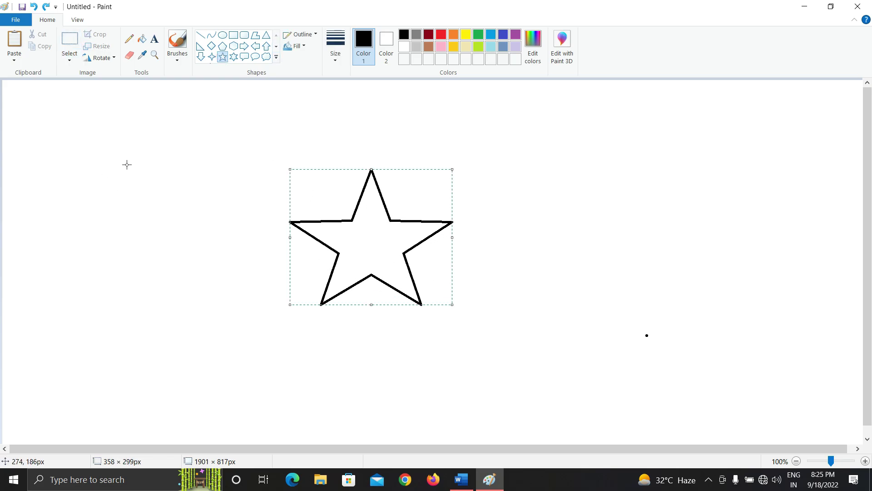
- Highlight the shortcut "Ctrl+X" beside Cut in the Word document and return to Paint
key("alt+Tab")
mouse_move(317, 254)
left_mouse_down()
mouse_move(297, 255)
mouse_move(305, 257)
left_mouse_up()
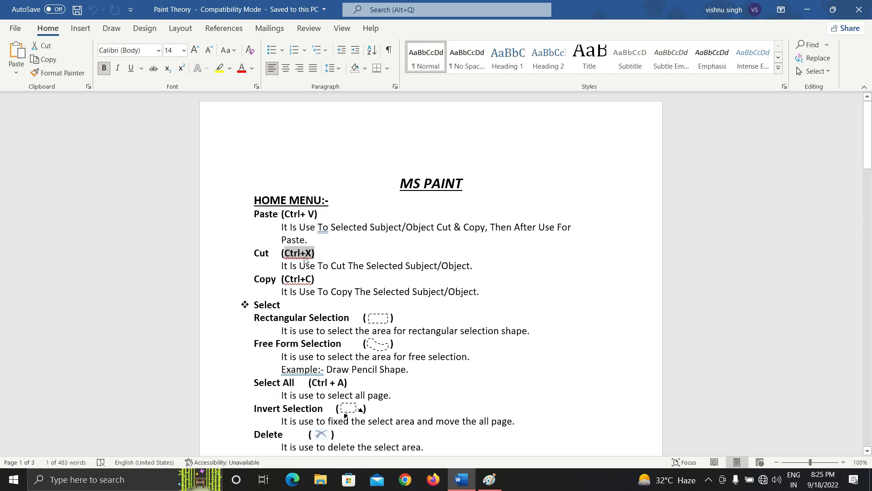
key("alt+Tab")
- Select a rectangular area of about 694 × 562 px around the five-point star and cut it
left_click(242, 215)
left_click_drag(258, 154, 395, 291)
key("ctrl+x")
left_click(69, 43)
left_click_drag(216, 130, 529, 383)
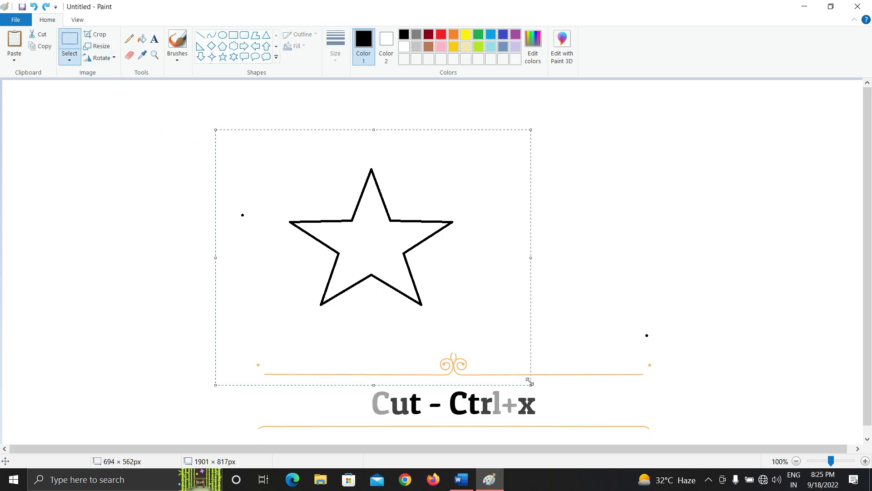
key("ctrl+x")
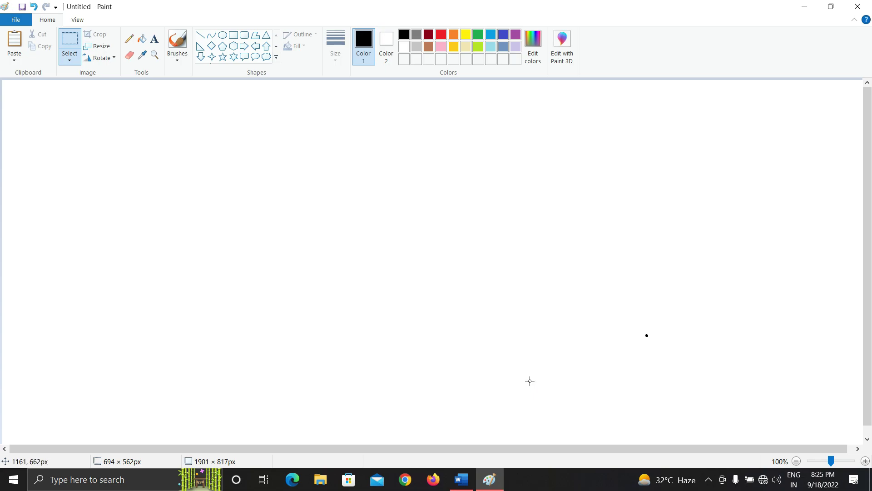
- Paste the cut five-point star back onto the canvas
key("ctrl+v")
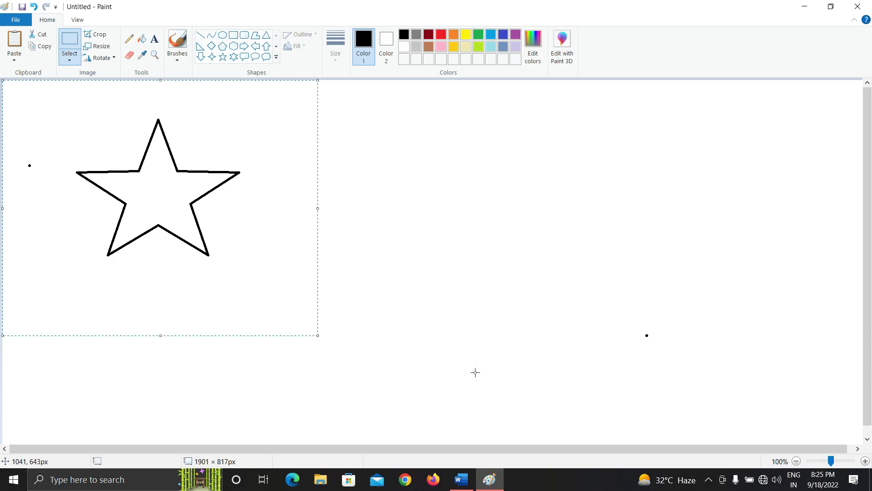
key("ctrl+s")
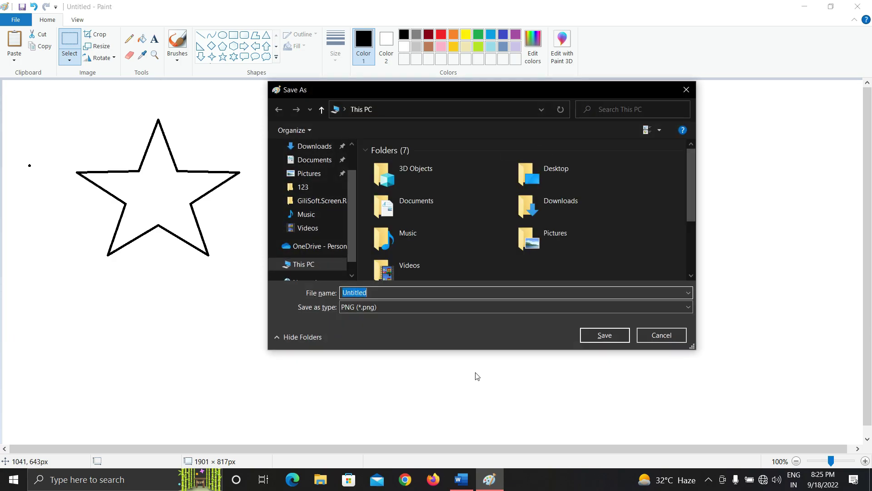
left_click(685, 90)
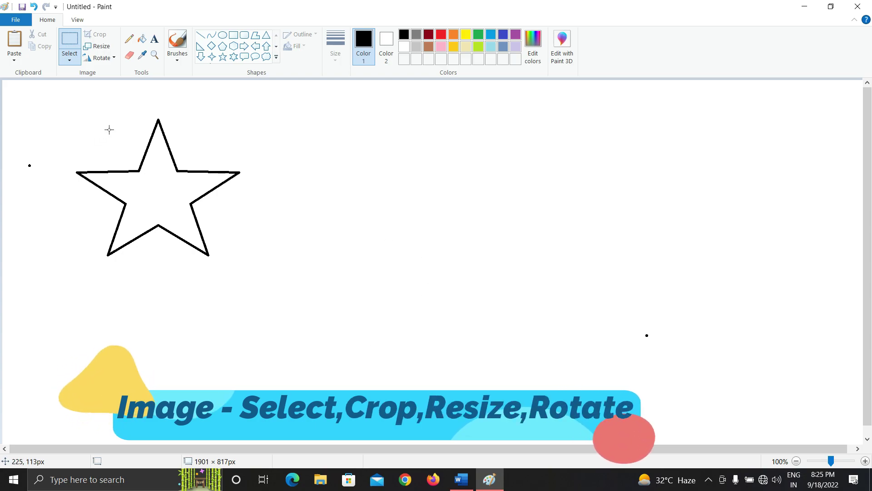
- Select an area of about 583 × 473 px around the star and move it towards the middle of the canvas
left_click(70, 61)
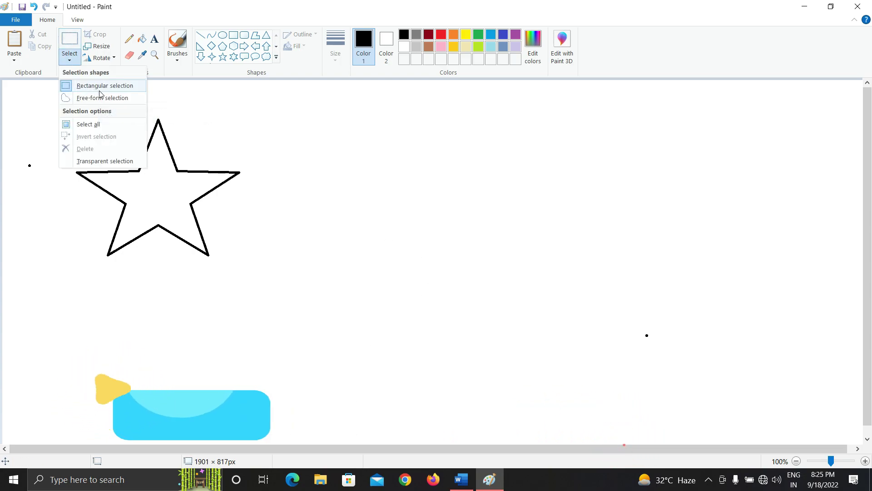
left_click(250, 170)
left_click_drag(59, 111, 324, 326)
left_click_drag(172, 195, 248, 196)
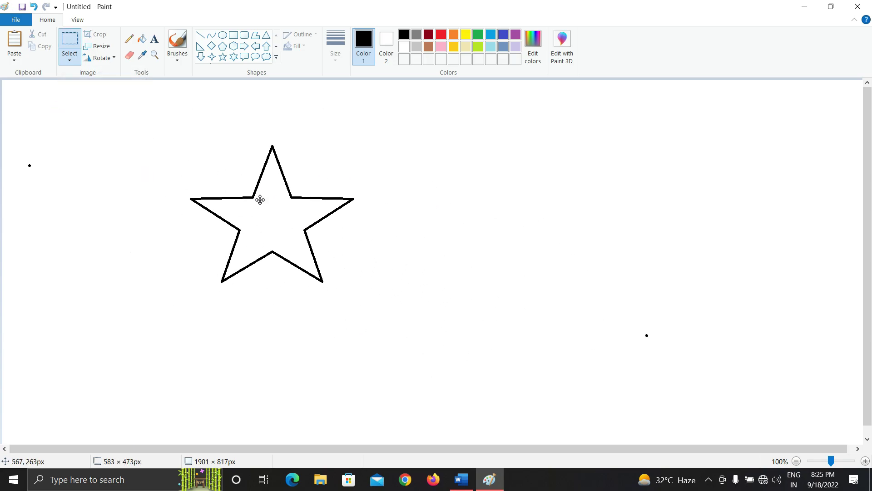
left_click(75, 84)
left_click(70, 57)
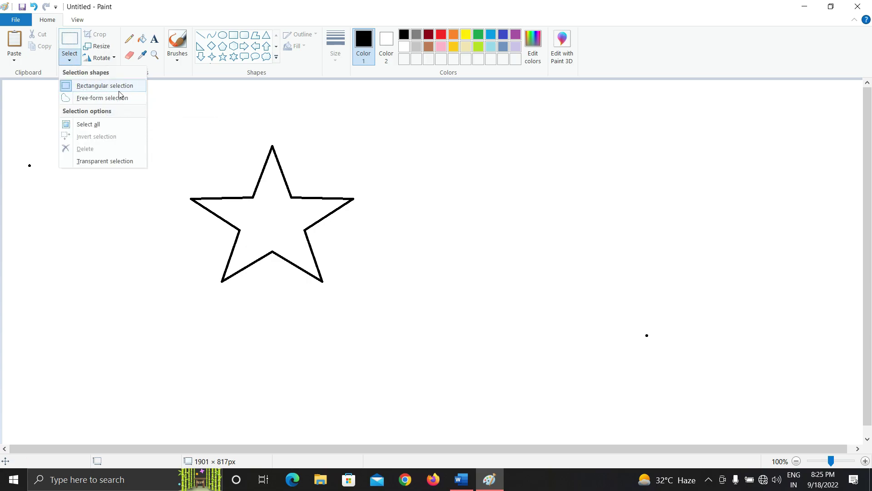
left_click(207, 133)
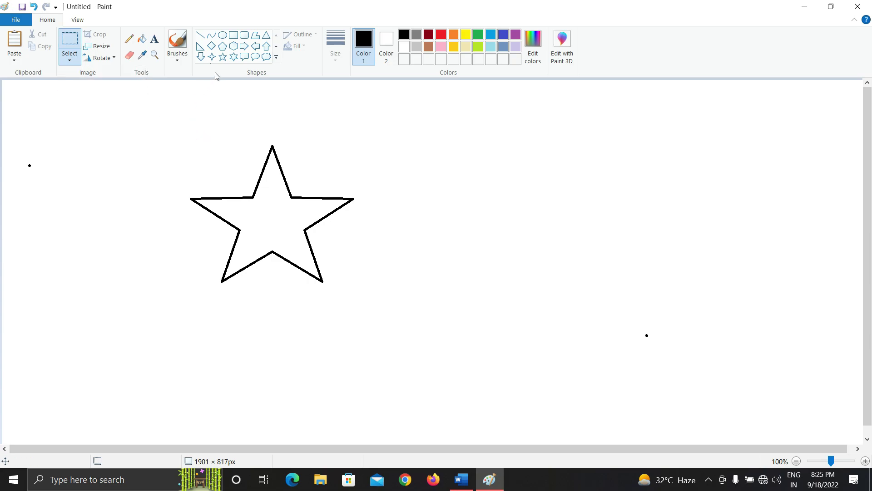
- Draw a rectangle beside the five-point star, and four small six-point stars around that star
left_click(233, 35)
left_click_drag(448, 180, 622, 289)
left_click(233, 56)
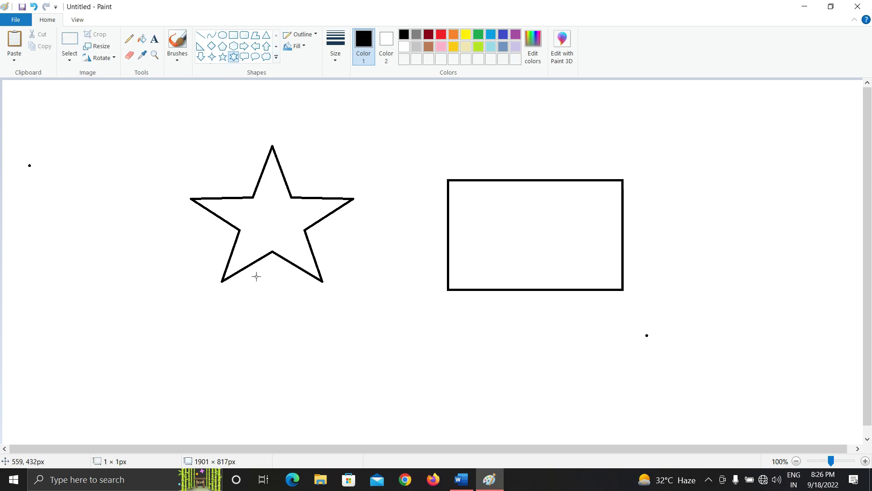
left_click_drag(257, 276, 306, 330)
left_click_drag(350, 246, 382, 283)
left_click_drag(337, 166, 358, 174)
left_click_drag(300, 131, 328, 144)
left_click(456, 292)
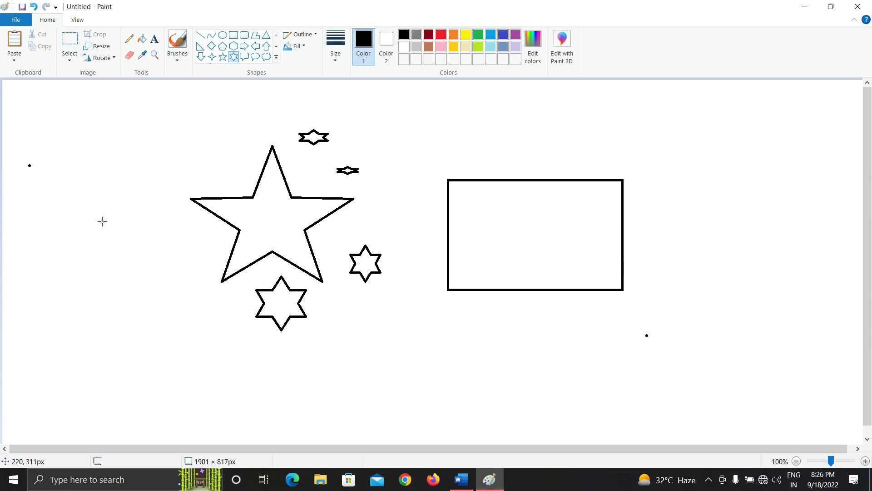
- Select an area of about 527 × 363 px around the rectangle and move it up and farther from the star
left_click(69, 57)
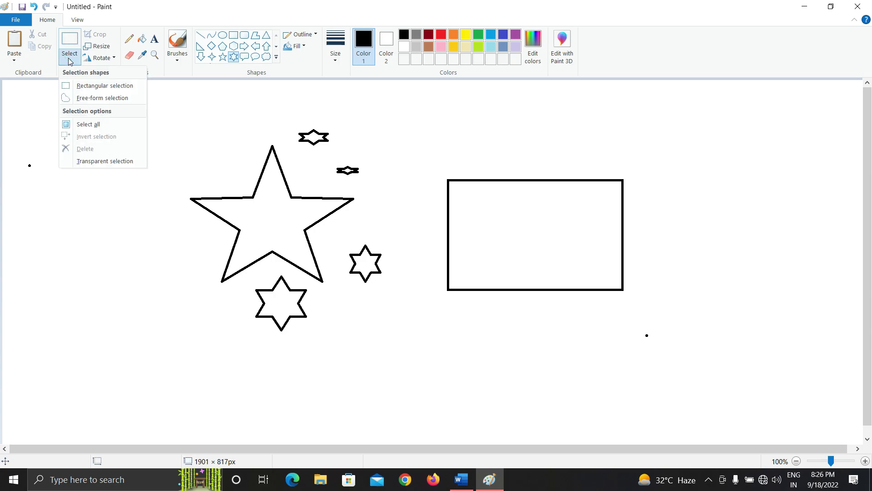
left_click(82, 86)
left_click_drag(426, 159, 666, 325)
left_click_drag(575, 265, 654, 205)
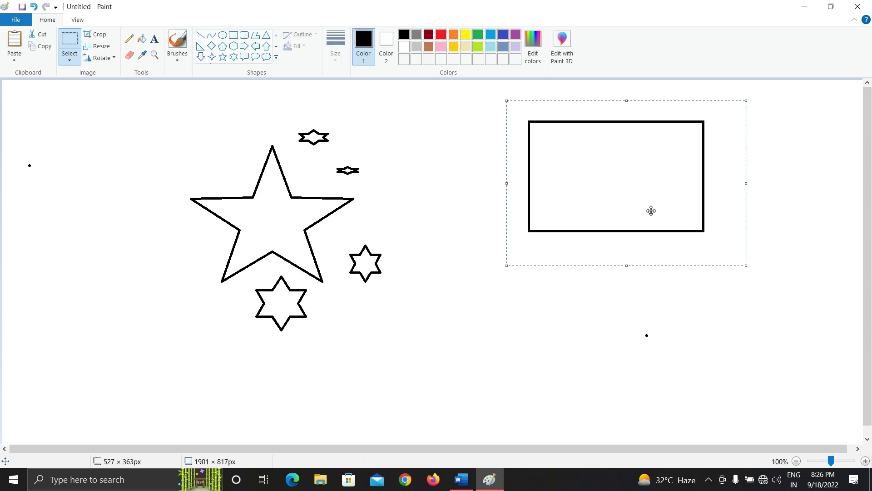
left_click(438, 326)
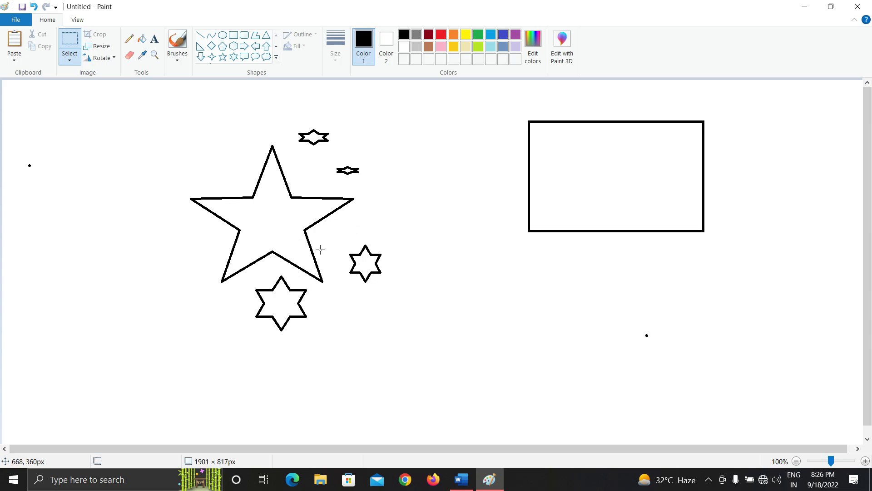
- Select a rectangular area of about 433 × 339 px around the five-point star
left_click(70, 60)
left_click(89, 85)
left_click_drag(163, 133, 359, 287)
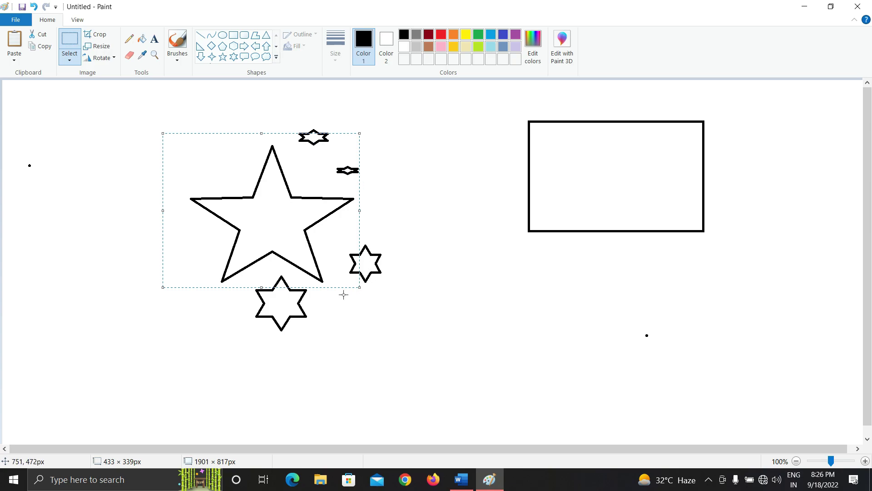
- Try moving the selected five-point star to the area below the rectangle and undo the move
left_click_drag(285, 233, 568, 351)
key("ctrl+z")
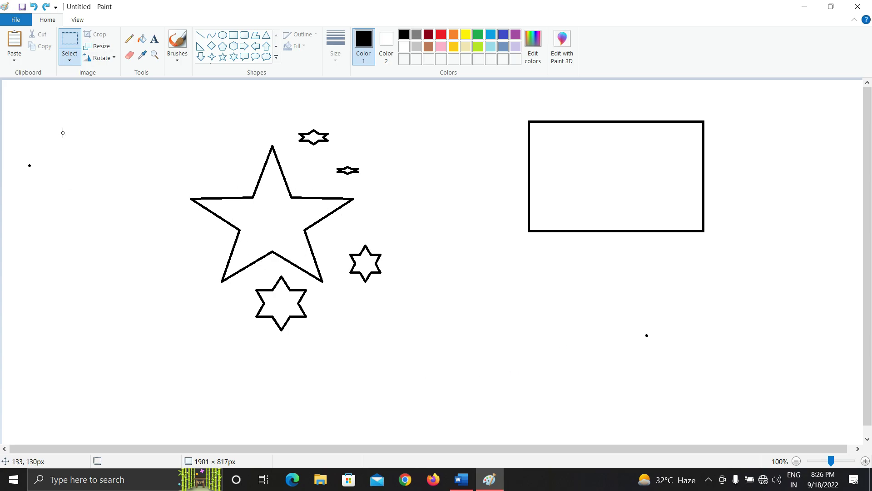
- Outline the large five-point star with a free-form selection and move it to the area below the rectangle
left_click(70, 56)
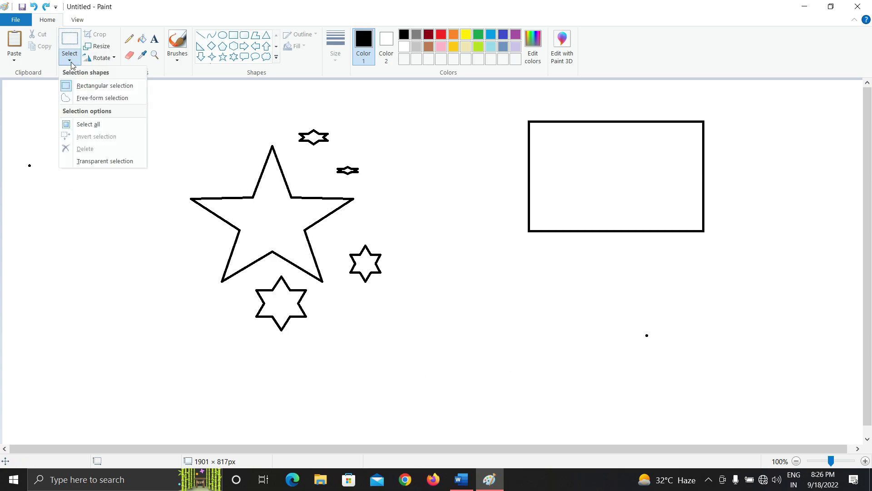
left_click(111, 100)
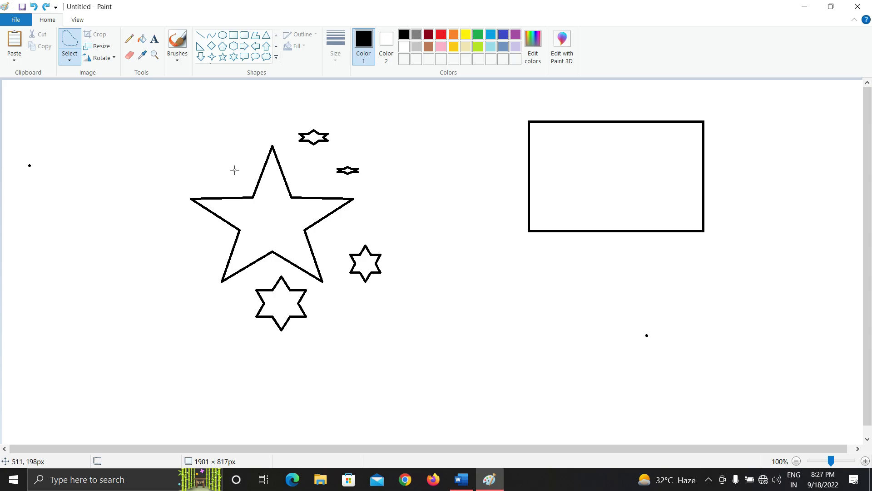
mouse_move(234, 170)
left_mouse_down()
mouse_move(265, 123)
mouse_move(312, 176)
mouse_move(379, 201)
mouse_move(340, 223)
mouse_move(335, 296)
mouse_move(271, 267)
mouse_move(221, 300)
left_mouse_up()
mouse_move(201, 255)
left_mouse_down()
mouse_move(166, 194)
mouse_move(183, 173)
mouse_move(237, 167)
left_mouse_up()
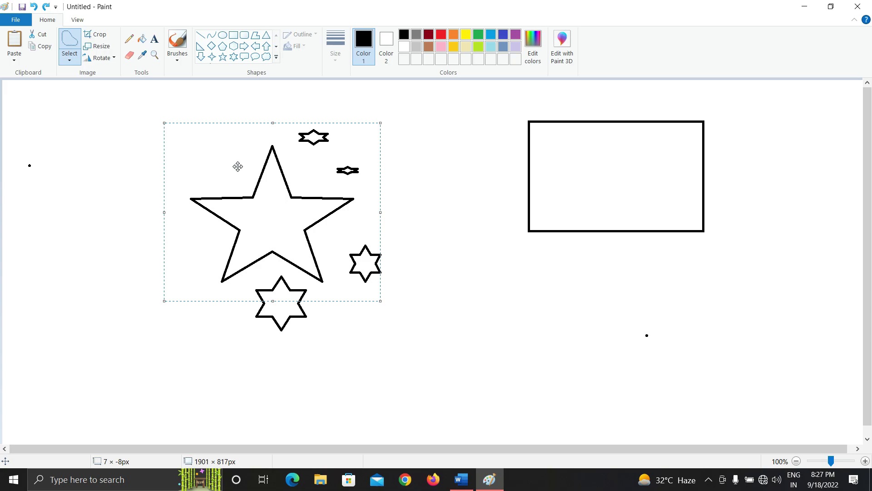
left_click_drag(260, 206, 596, 321)
left_click(413, 290)
- Draw three smaller five-point stars in the empty areas of the canvas around the six-point stars
left_click(69, 61)
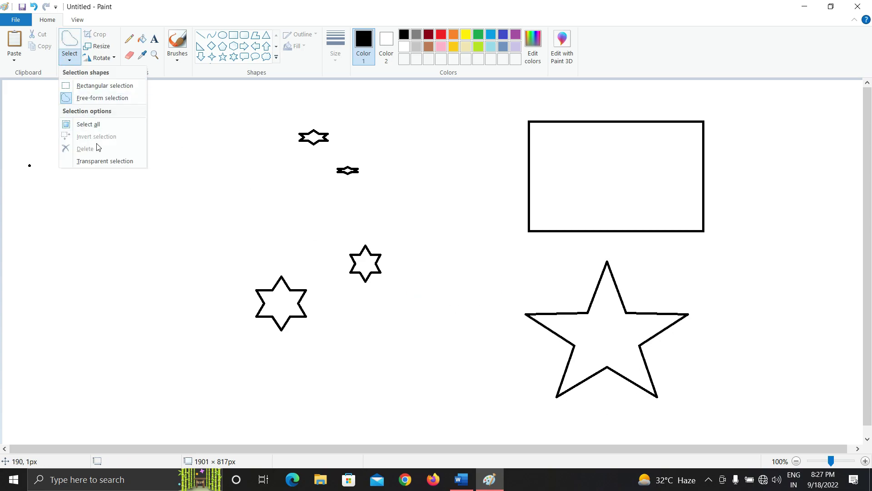
left_click(196, 226)
left_click(222, 57)
mouse_move(78, 108)
left_mouse_down()
mouse_move(156, 207)
mouse_move(169, 211)
left_mouse_up()
left_click_drag(121, 293, 195, 345)
left_click_drag(409, 173, 500, 266)
left_click(420, 383)
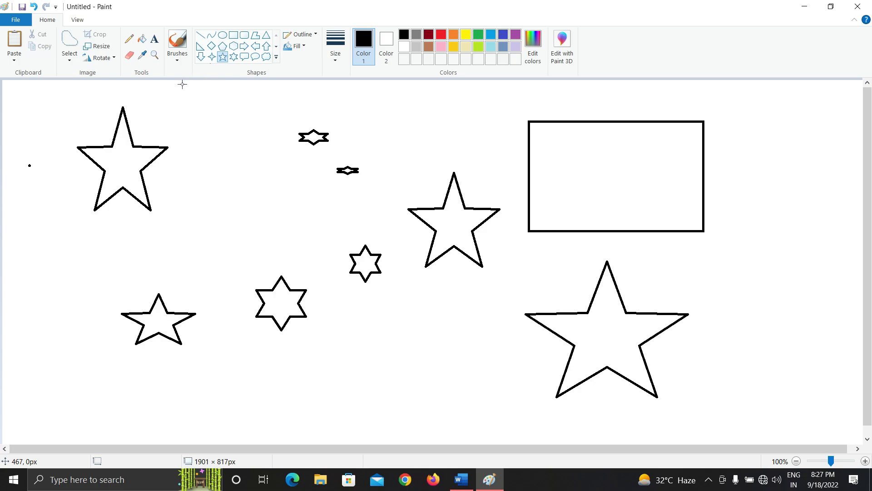
- Select everything on the canvas and move the whole drawing slightly down and to the right
left_click(69, 55)
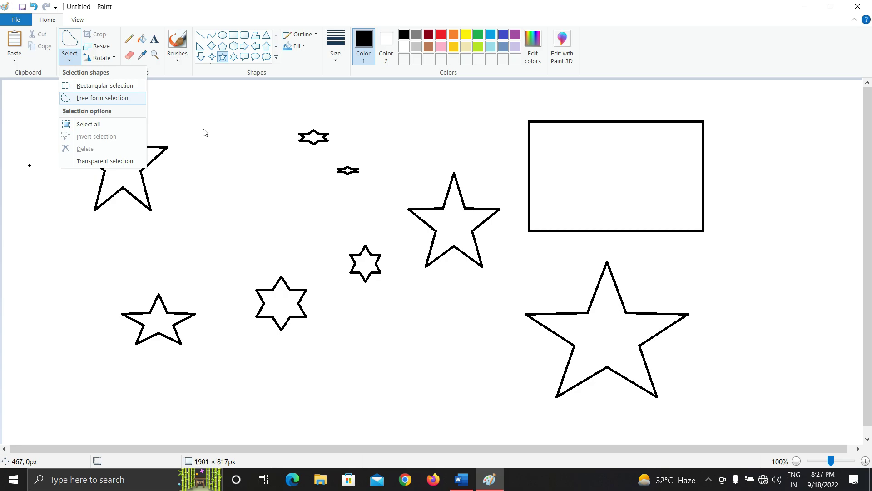
left_click(388, 334)
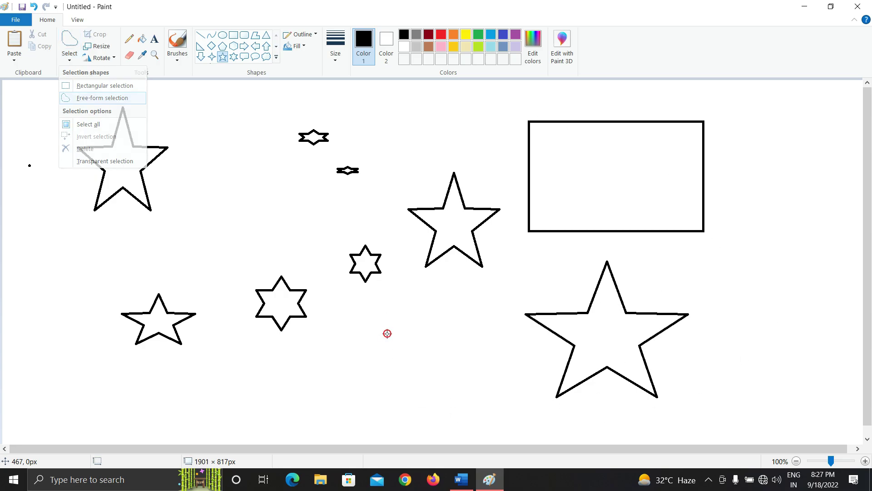
left_click(68, 57)
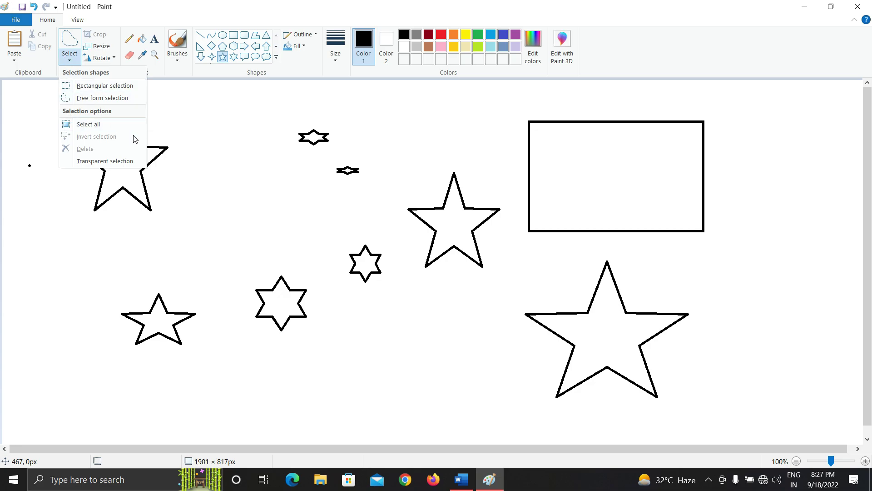
left_click(105, 124)
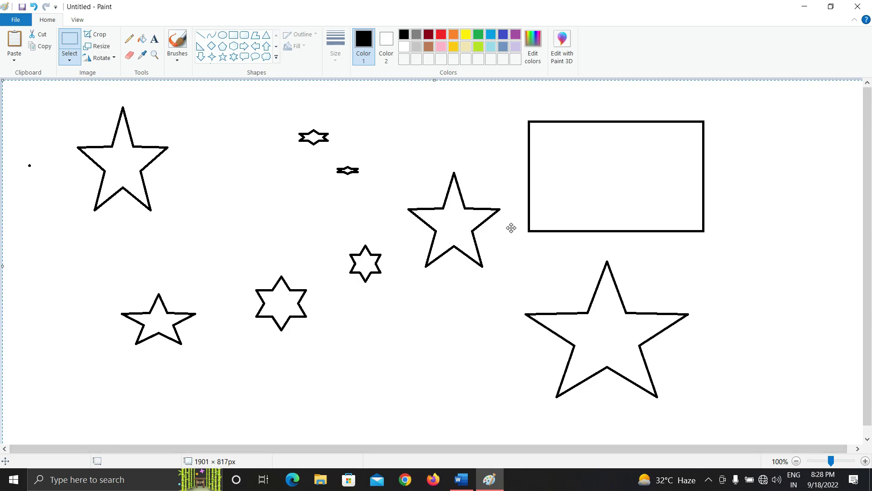
left_click_drag(511, 228, 528, 244)
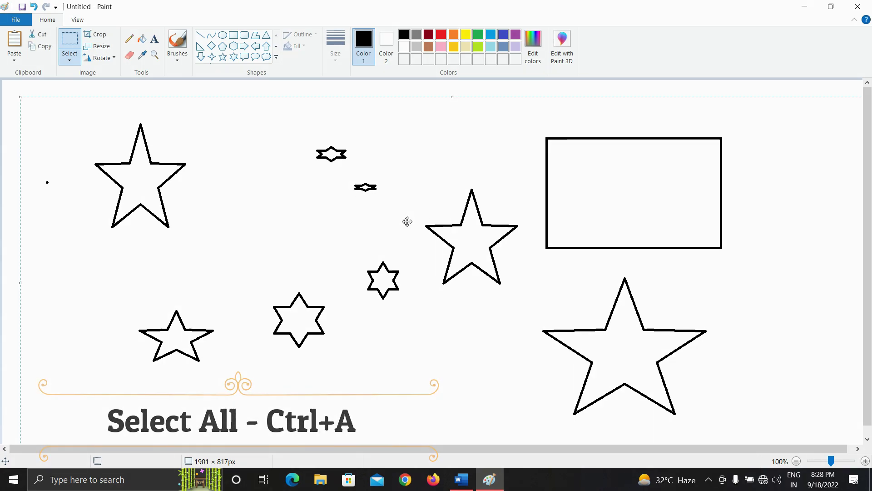
- Delete the selected drawing with the selection's Delete option
left_click(70, 62)
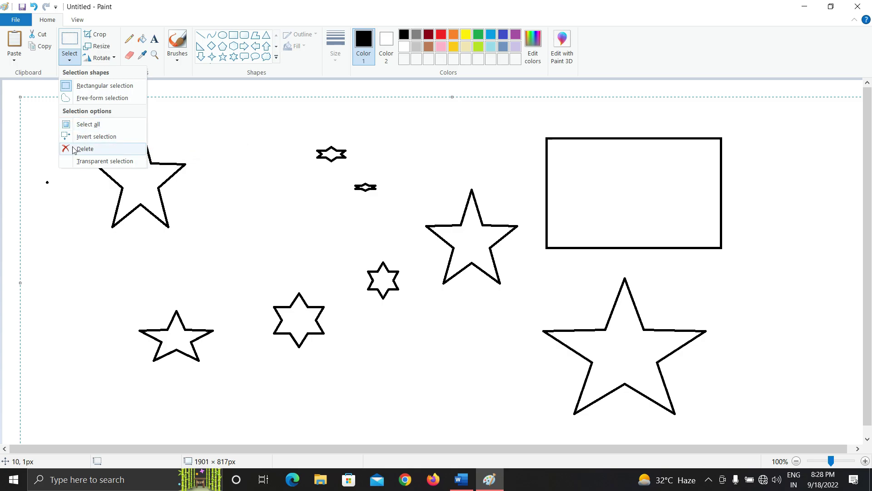
left_click(104, 153)
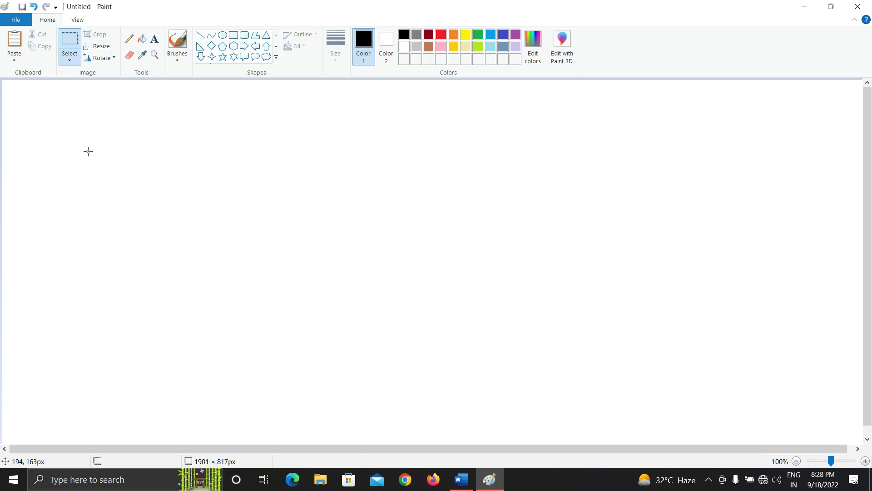
left_click(71, 56)
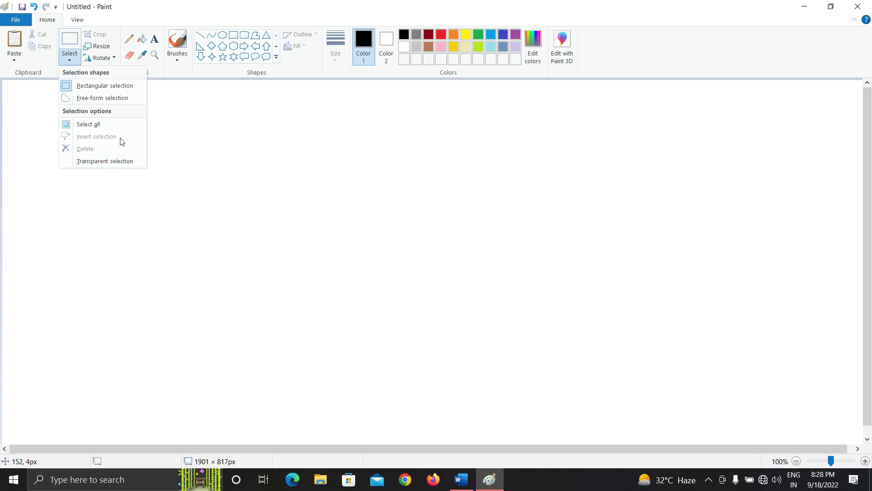
left_click(218, 84)
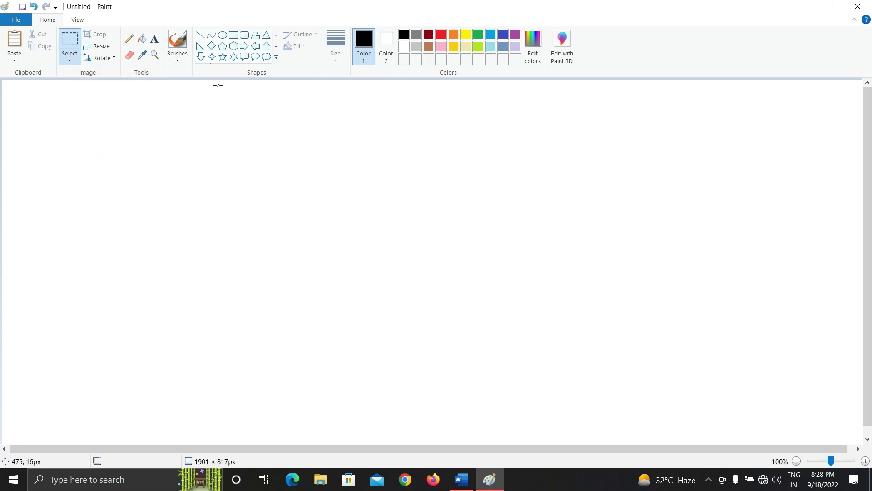
- Draw a five-point star about 425 × 382 px and fill it with red
left_click(223, 57)
left_click_drag(236, 147, 430, 322)
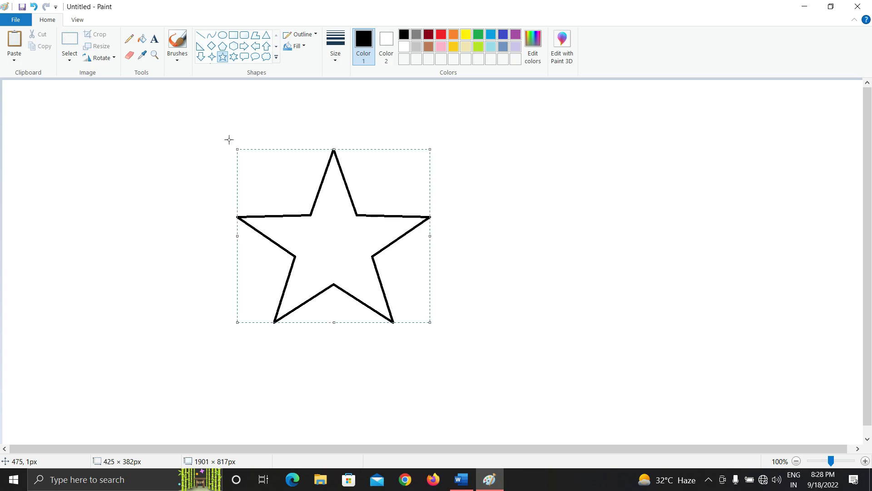
left_click(142, 39)
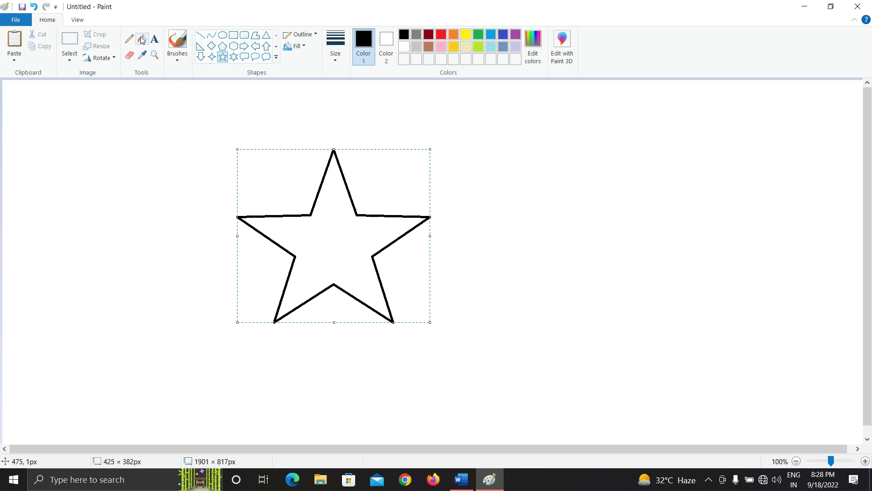
left_click(440, 34)
left_click(366, 287)
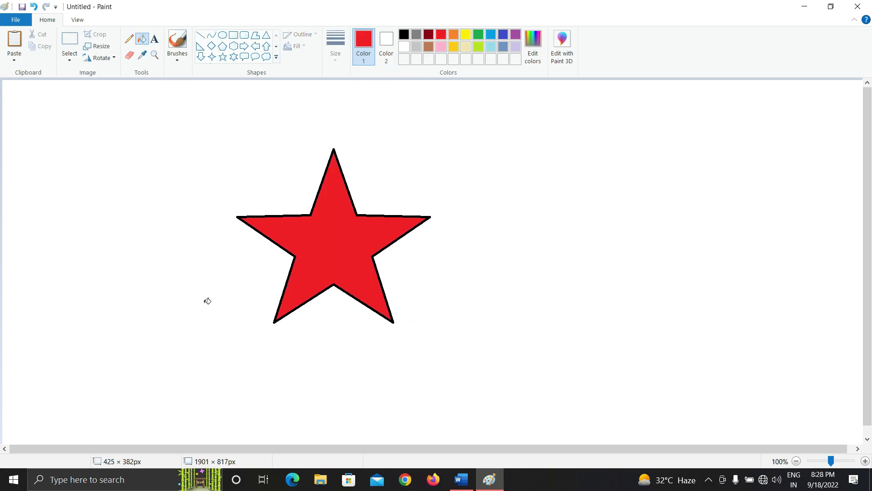
- Select a rectangular area around the red star, move it slightly up and to the left, and undo the last move
left_click(70, 40)
left_click_drag(224, 131, 452, 345)
left_click_drag(298, 233, 362, 251)
left_click(506, 298)
left_click_drag(327, 221, 509, 346)
key("ctrl+z")
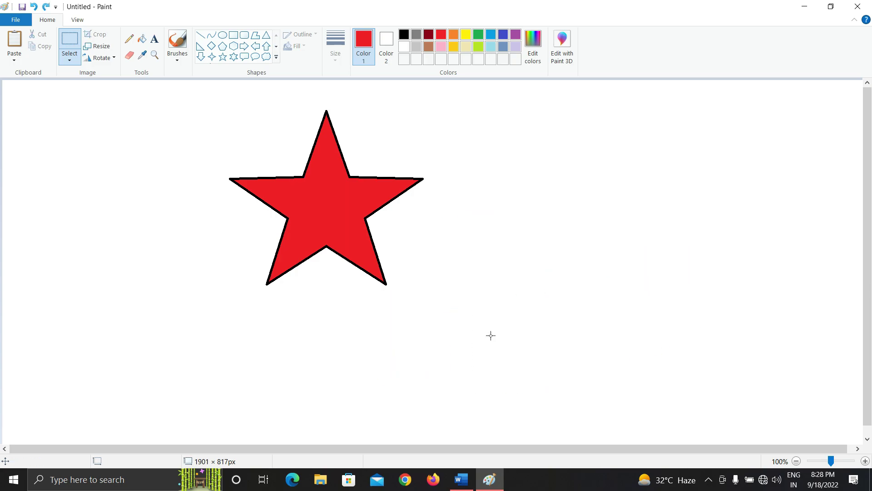
- Try moving a rectangular selection of about 171 × 150 px at the red star's centre and undo the move
left_click_drag(288, 178, 366, 246)
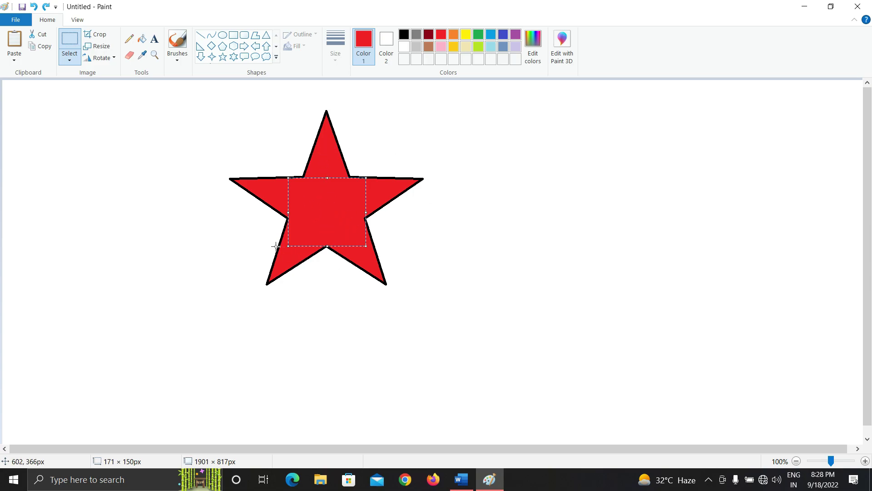
mouse_move(317, 198)
left_mouse_down()
mouse_move(309, 201)
mouse_move(318, 200)
left_mouse_up()
key("ctrl+z")
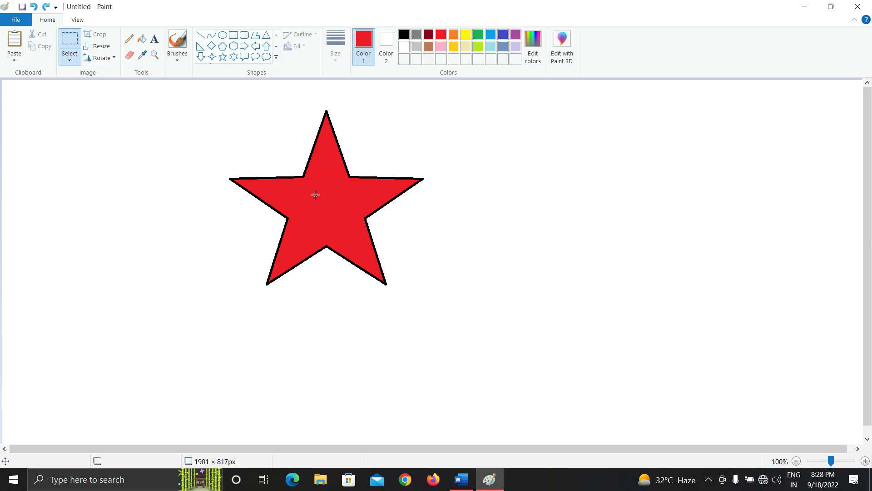
- Select a rectangular area of about 165 × 152 px at the red star's centre and invert the selection
left_click_drag(289, 178, 364, 247)
left_click(70, 58)
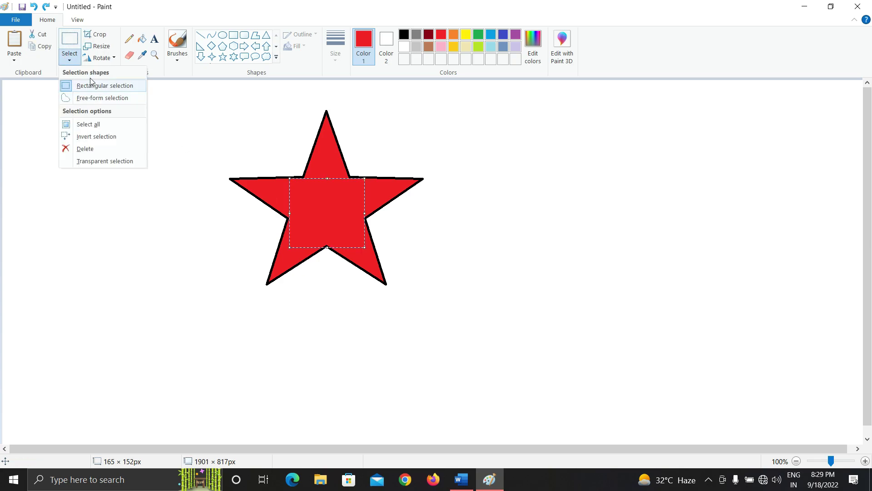
left_click(96, 86)
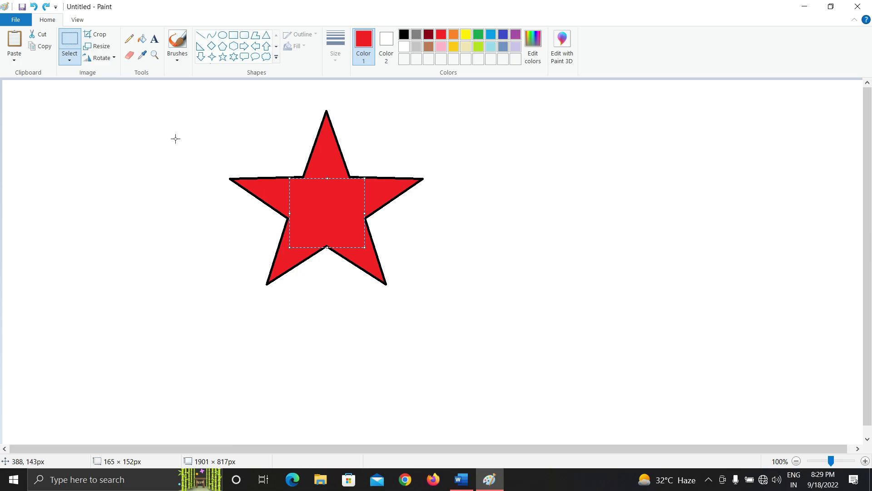
left_click(68, 61)
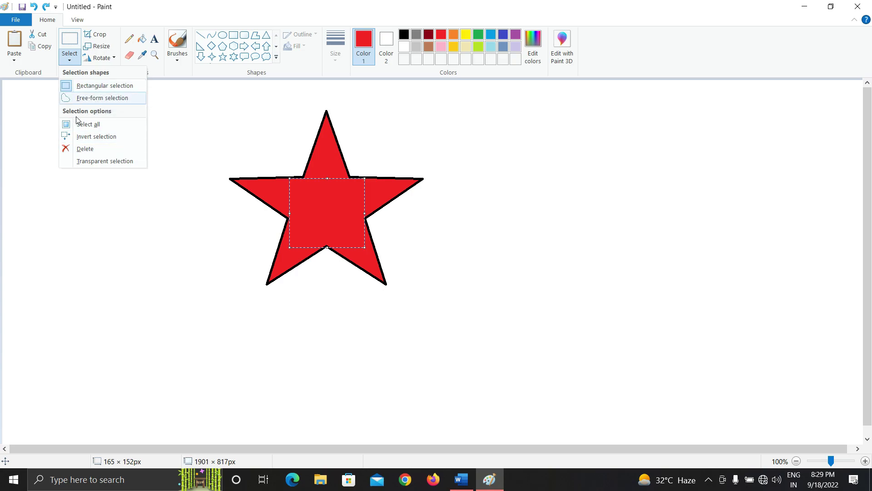
left_click(93, 136)
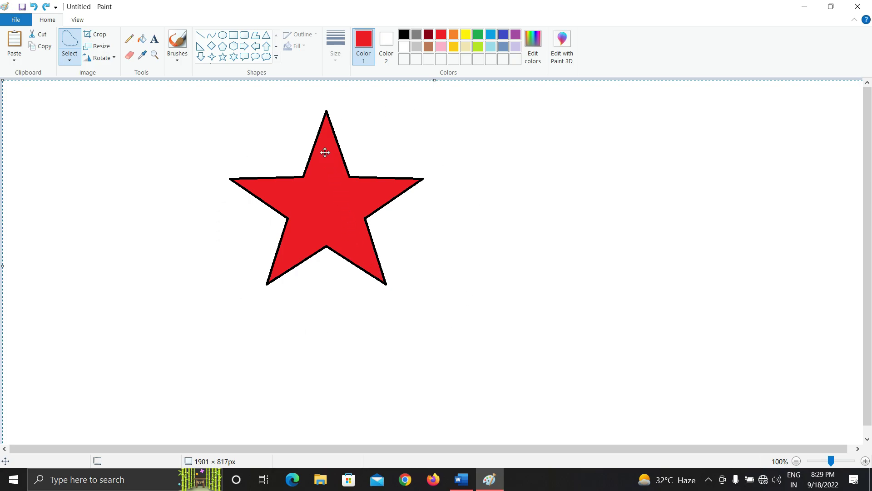
- Try moving the inverted selection down and to the right, and undo the move
left_click_drag(325, 152, 480, 244)
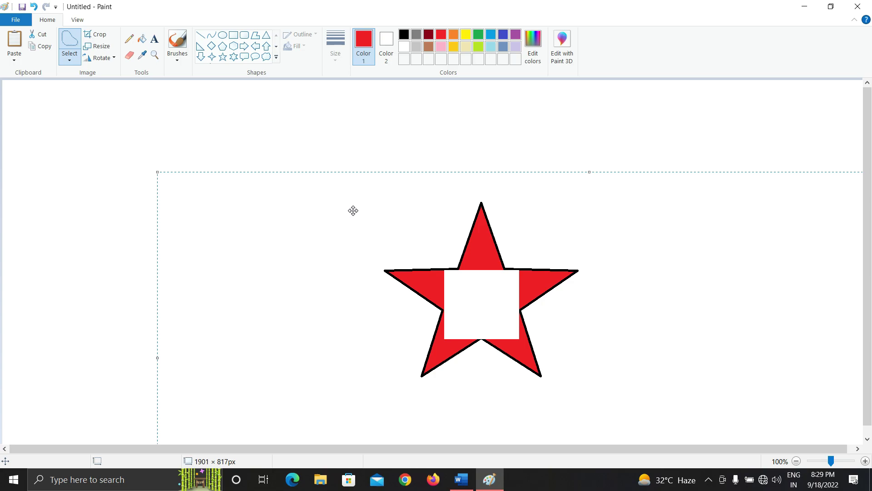
key("ctrl+z")
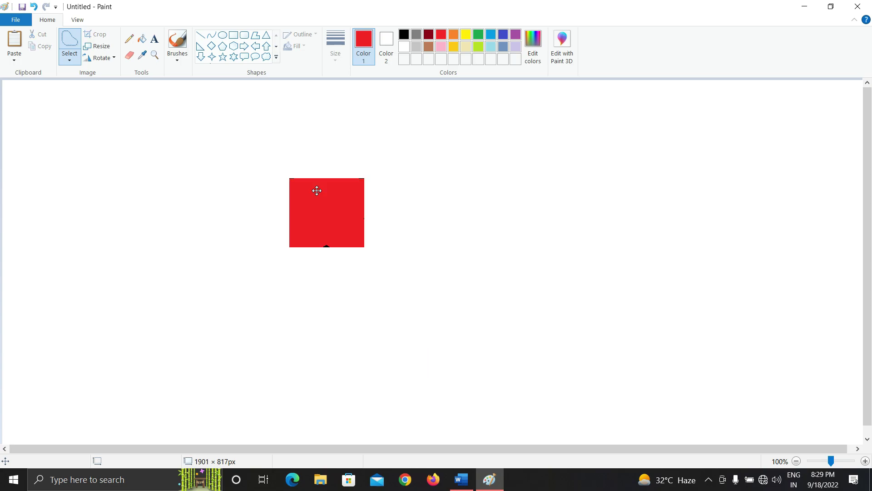
key("ctrl+z")
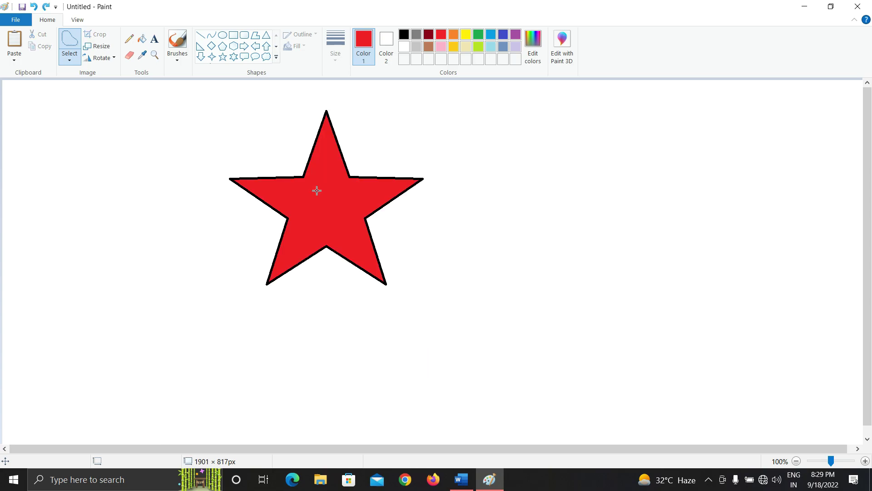
- Undo all remaining earlier edits, one after another, until the canvas is blank
key("ctrl+z")
left_click(69, 58)
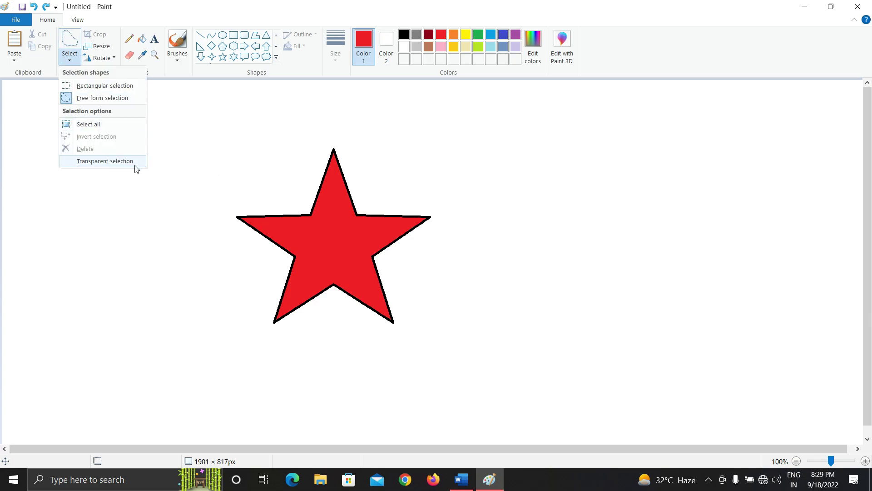
left_click(139, 249)
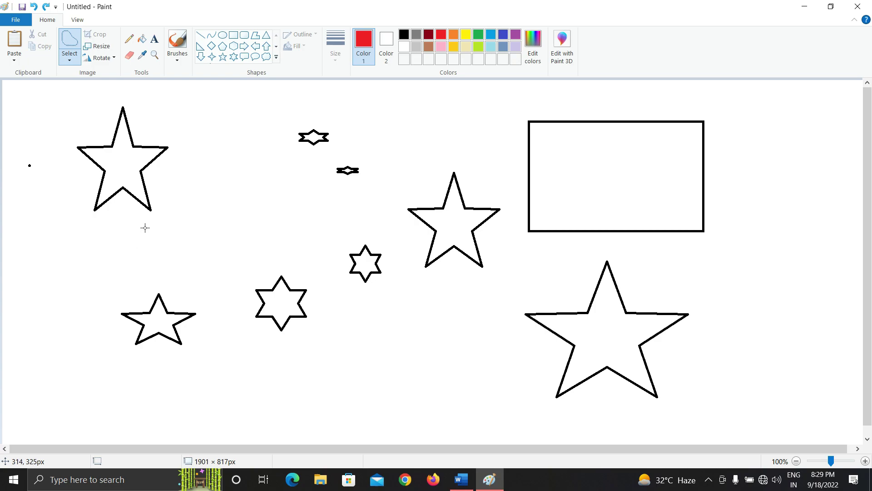
key("ctrl+z")
key("ctrl+z")
key("ctrl+z")
key("ctrl+z")
key("ctrl+z")
key("ctrl+z")
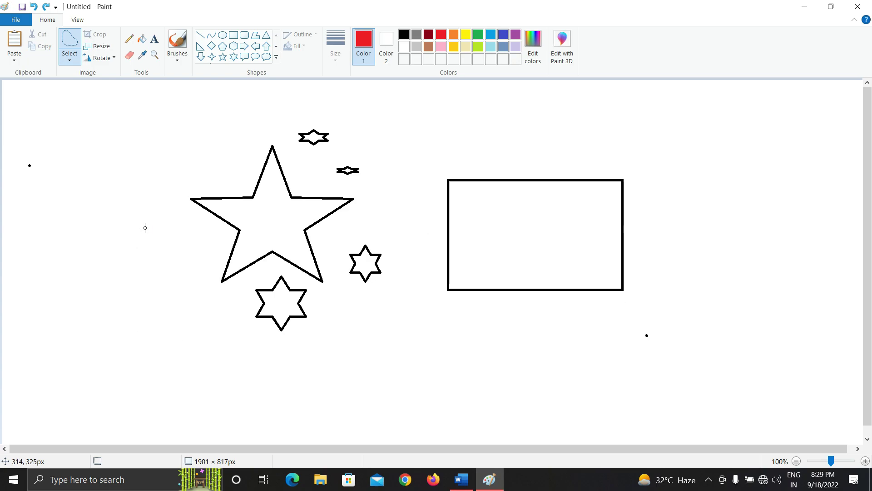
key("ctrl+z")
key("ctrl+z")
key("ctrl+z")
key("ctrl+z")
key("ctrl+z")
key("ctrl+z")
key("ctrl+z")
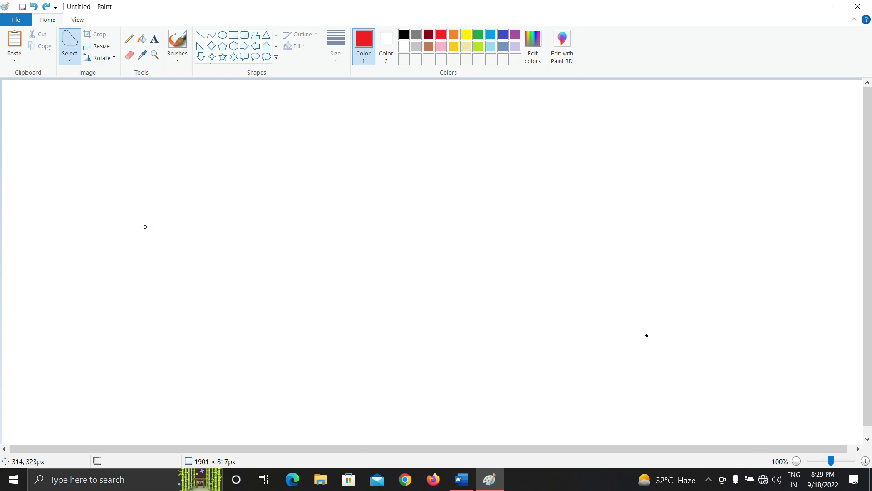
key("ctrl+z")
key("ctrl+z")
key("ctrl+z")
- Draw two red-outlined rectangles side by side, about 304 × 217 px and 389 × 227 px
left_click(232, 36)
left_click_drag(165, 187, 304, 285)
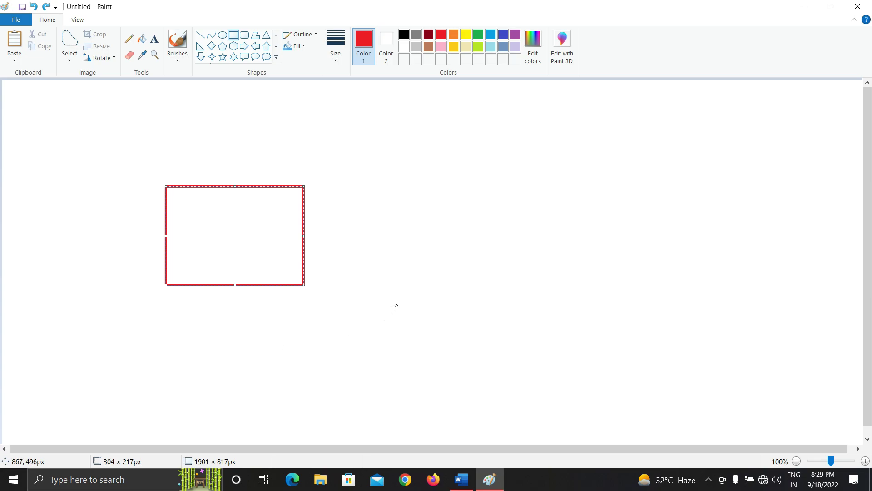
left_click_drag(436, 192, 612, 295)
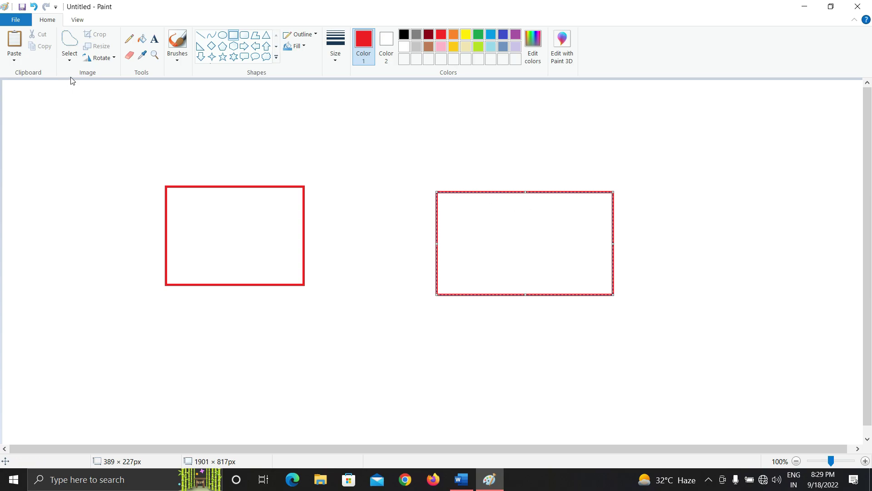
- Select a rectangular area of about 549 × 383 px around the smaller red rectangle
left_click(70, 55)
left_click(94, 90)
left_click_drag(116, 154, 364, 327)
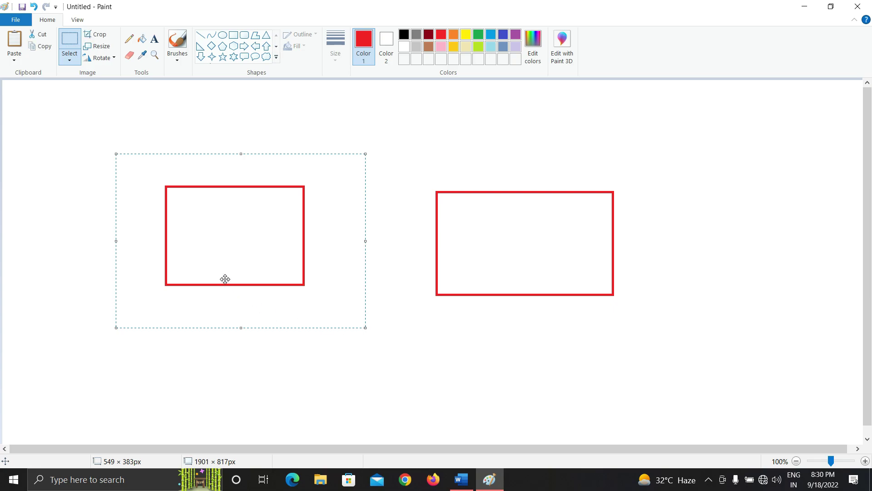
- Move the selected smaller rectangle over the larger one, first with an opaque background and again with transparent selection turned on
mouse_move(218, 249)
left_mouse_down()
mouse_move(251, 302)
mouse_move(336, 327)
mouse_move(466, 287)
mouse_move(504, 227)
mouse_move(553, 183)
mouse_move(474, 190)
mouse_move(364, 245)
mouse_move(372, 331)
mouse_move(435, 305)
left_mouse_up()
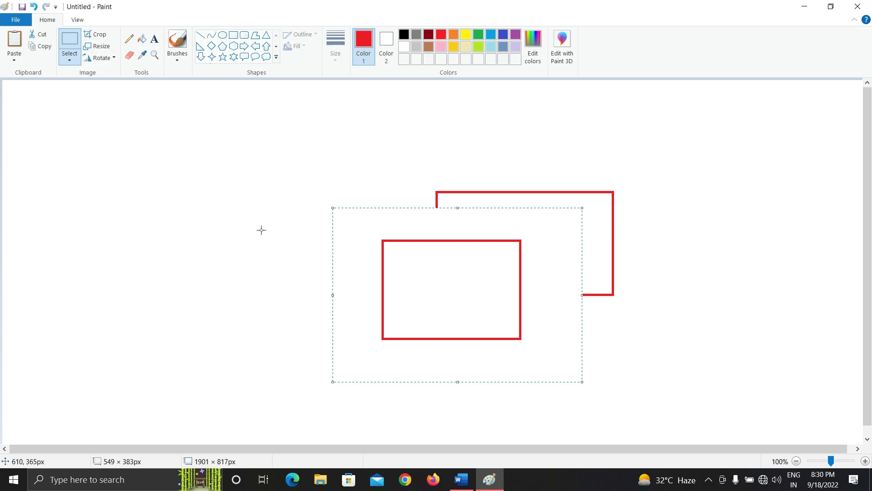
left_click(68, 60)
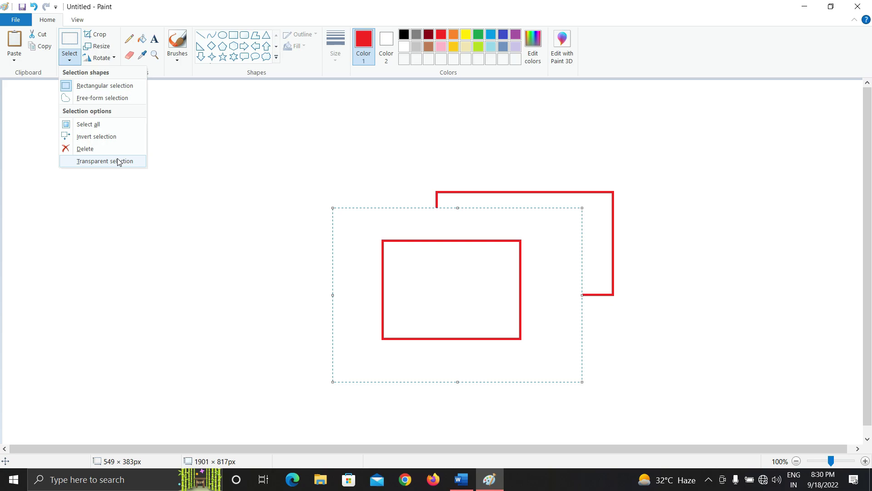
left_click(479, 304)
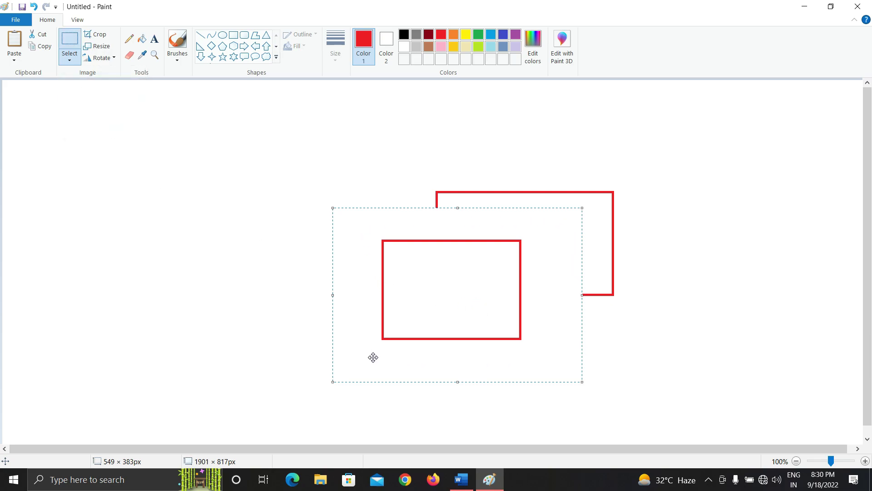
left_click(69, 60)
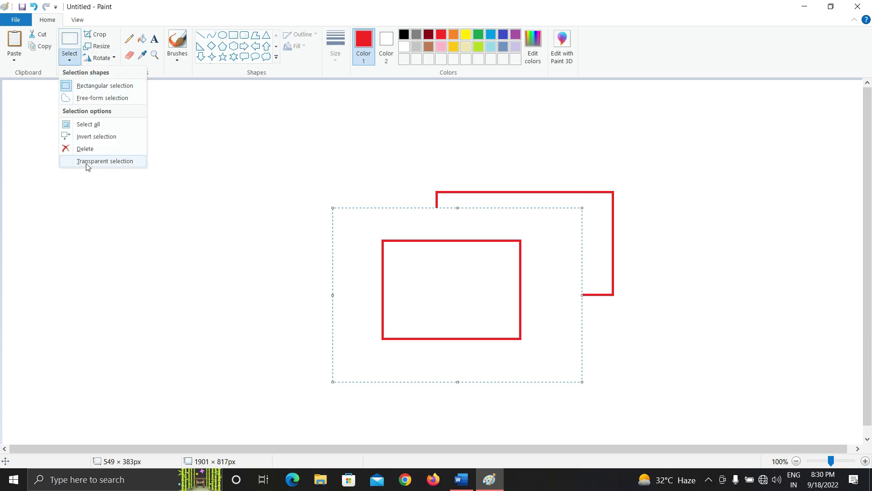
left_click(88, 162)
left_click_drag(398, 335, 550, 253)
- Select a rectangular area of about 763 × 580 px around both overlapping rectangles and delete it
left_click(70, 57)
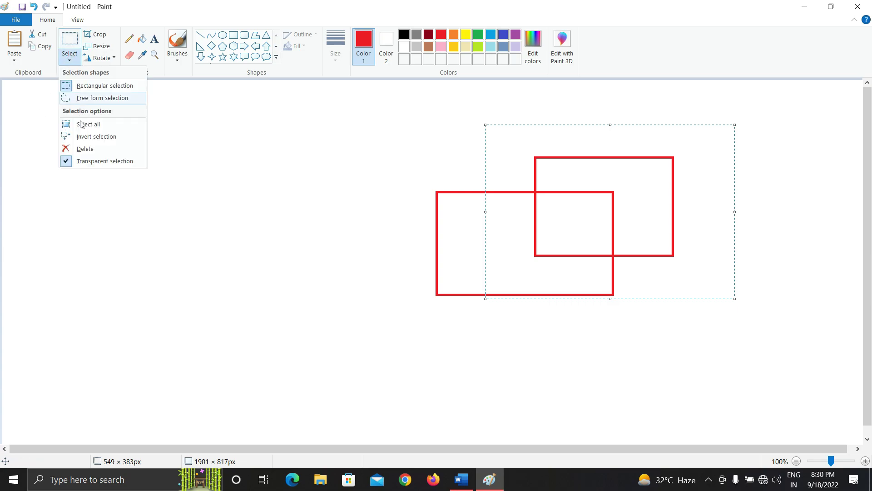
left_click(83, 164)
left_click_drag(382, 93, 729, 357)
left_click(69, 57)
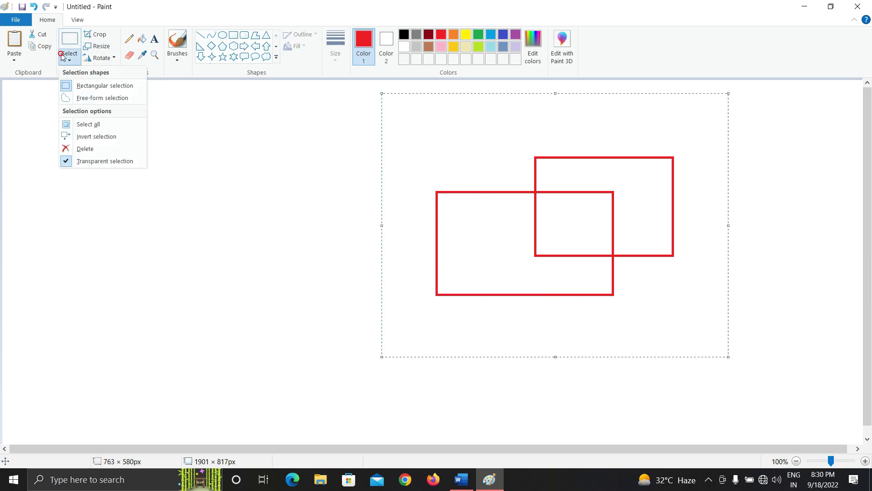
left_click(85, 150)
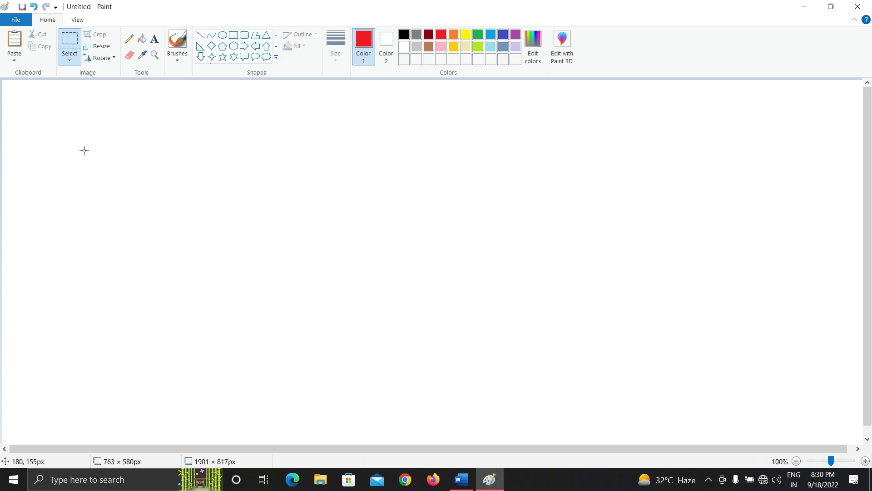
- Draw a five-point star of about 332 × 343 px left of the canvas centre and fill it with red
left_click(222, 57)
left_click_drag(253, 147, 403, 302)
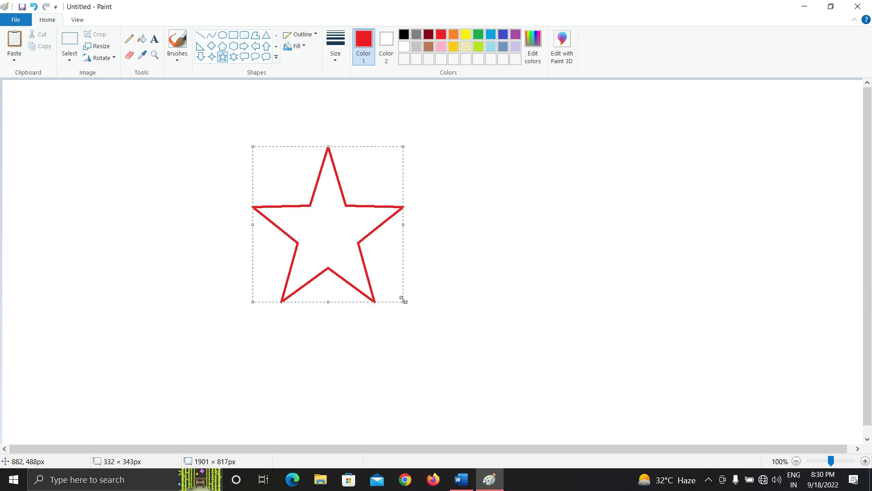
left_click(142, 39)
left_click(323, 244)
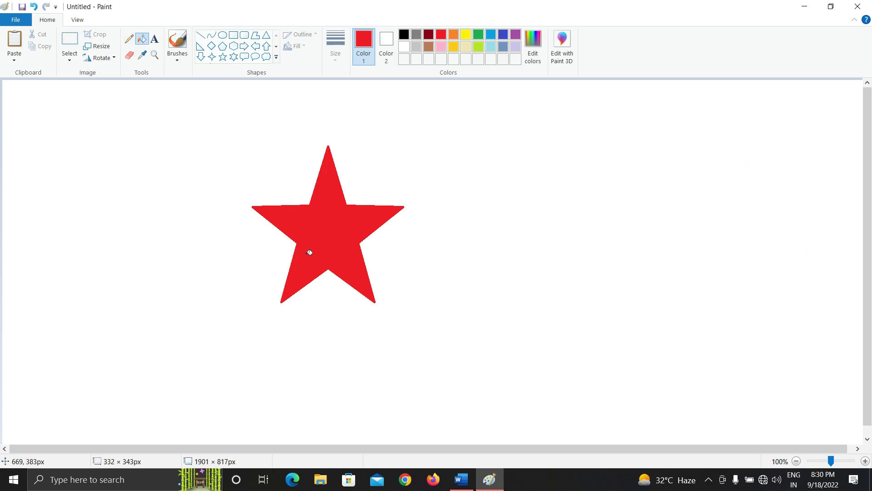
- Crop the picture to a selection of about 473 × 495 px around the red star, and undo the crop
left_click(69, 45)
left_click_drag(224, 116, 438, 341)
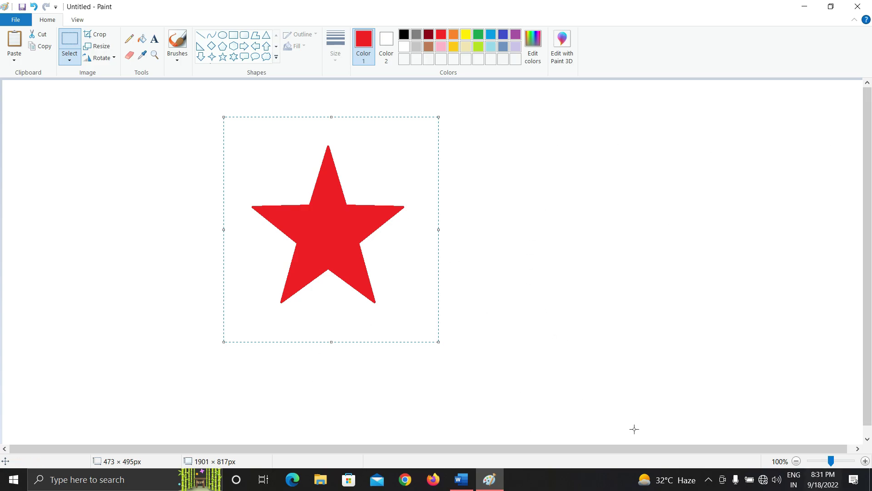
left_click(70, 58)
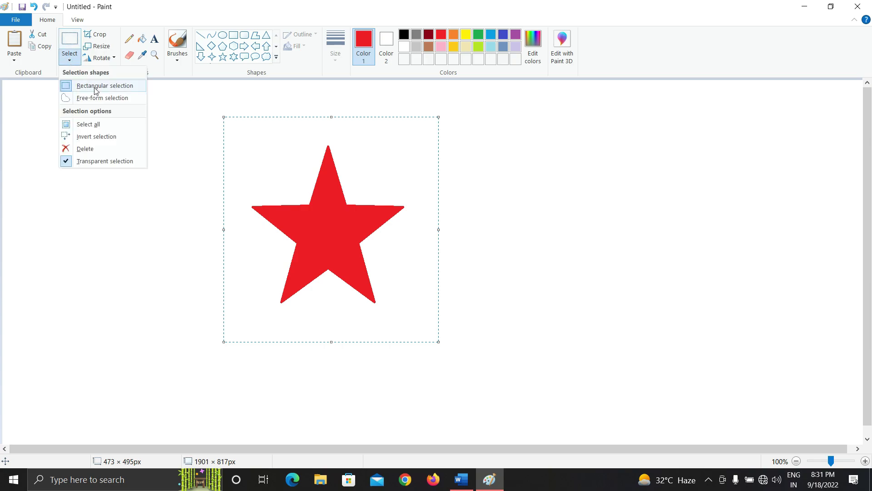
left_click(352, 222)
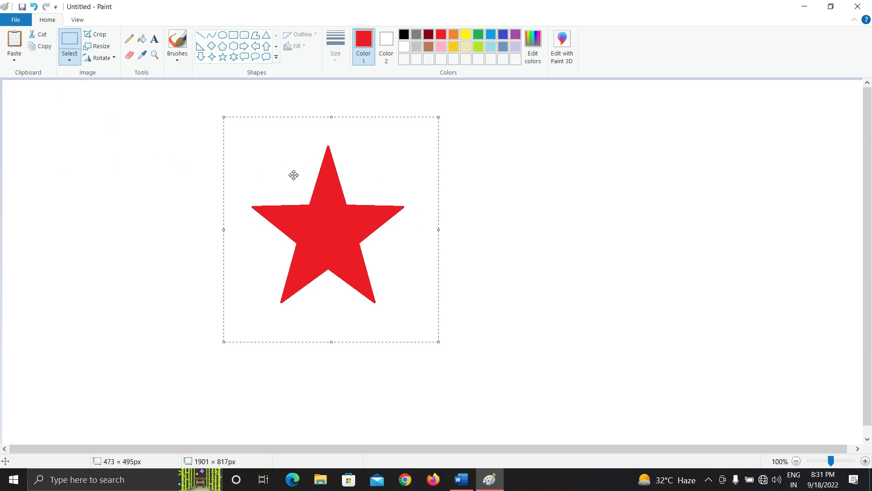
left_click(102, 36)
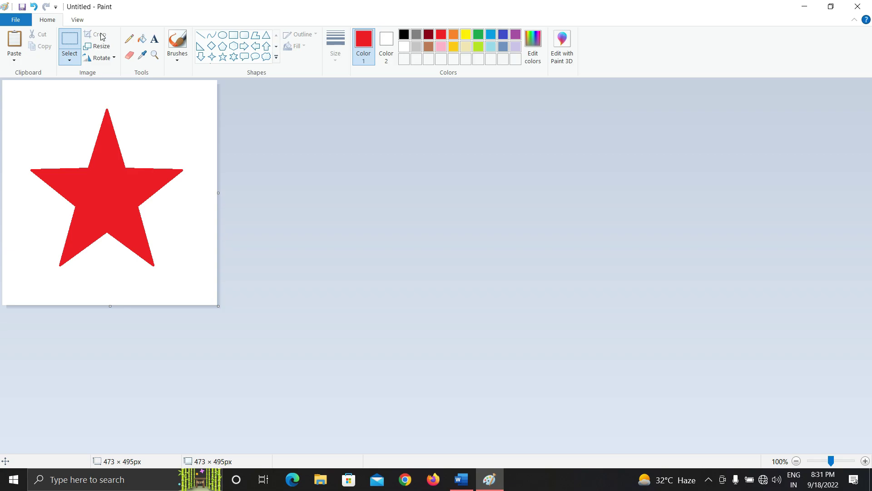
key("ctrl+z")
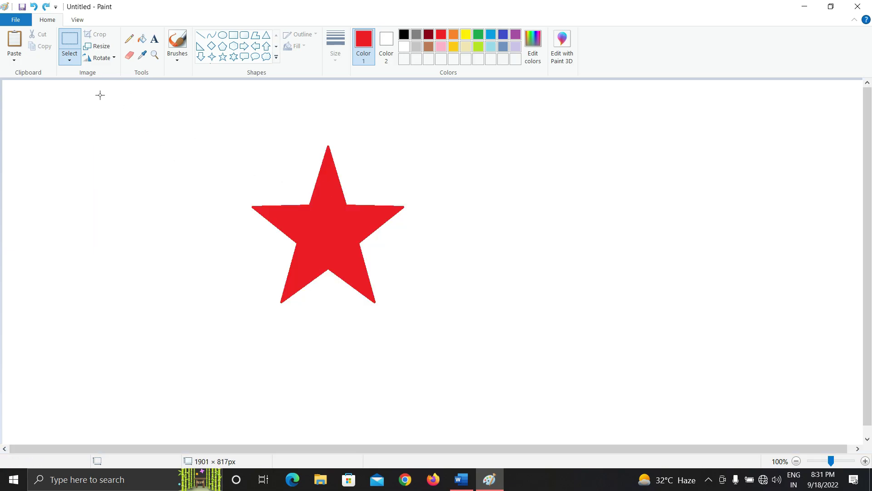
- Draw several red-outlined four-point stars of different sizes scattered around the filled star
left_click(211, 57)
left_click_drag(136, 131, 203, 184)
left_click_drag(337, 150, 422, 203)
left_click_drag(618, 179, 701, 271)
left_click_drag(531, 348, 458, 356)
mouse_move(279, 310)
left_mouse_down()
mouse_move(185, 321)
mouse_move(193, 363)
left_mouse_up()
left_click_drag(117, 228, 177, 251)
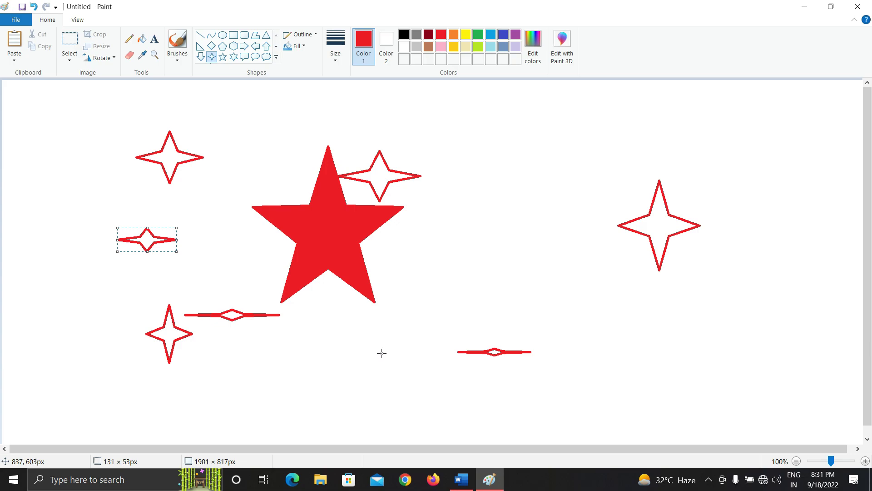
- Look up the Select All shortcut in the Paint Theory document in Word, and return to Paint
left_click(69, 56)
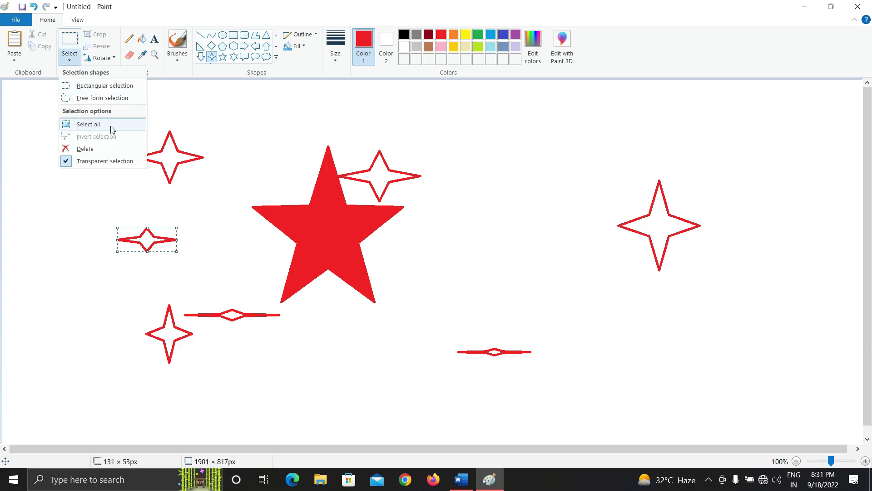
left_click(486, 229)
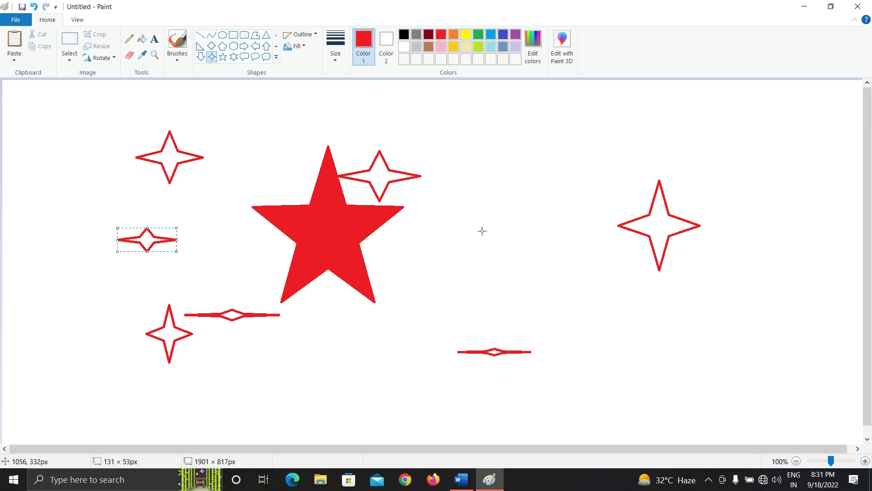
key("alt+Tab")
scroll(387, 298, "down", 1)
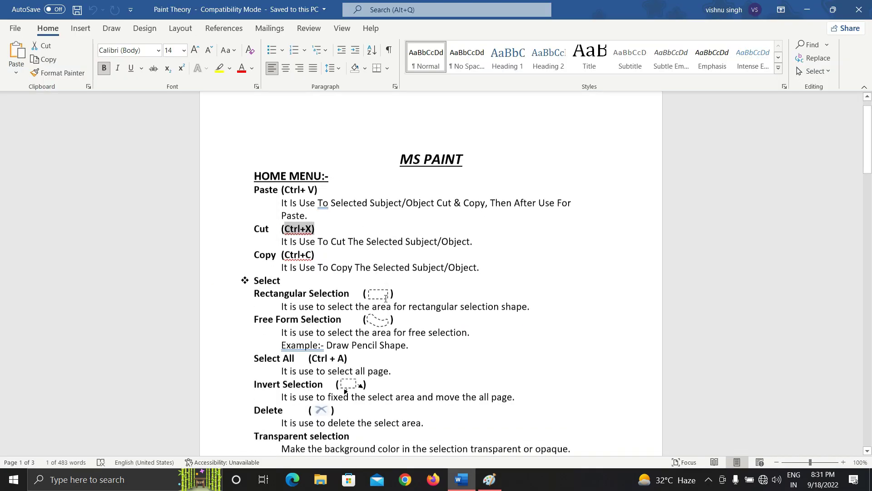
left_click_drag(351, 356, 305, 355)
key("alt+Tab")
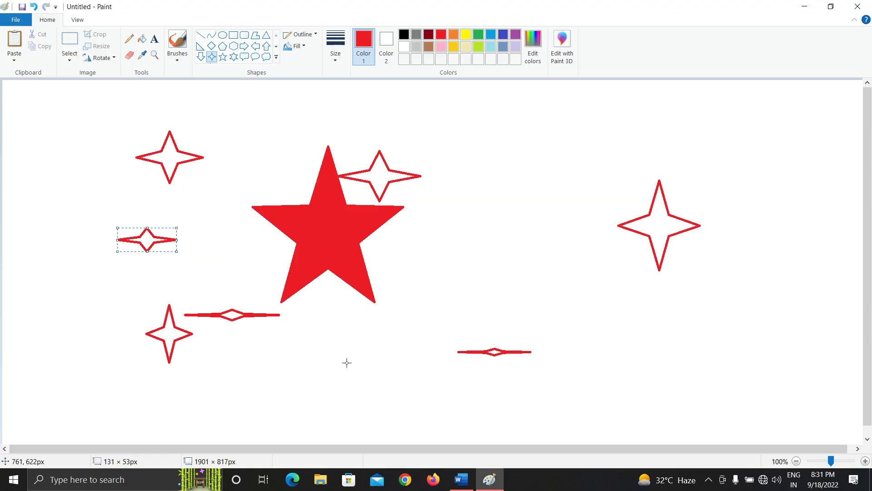
- Select the whole picture, shift it slightly down and to the right, and delete everything selected
left_click(549, 257)
key("ctrl+a")
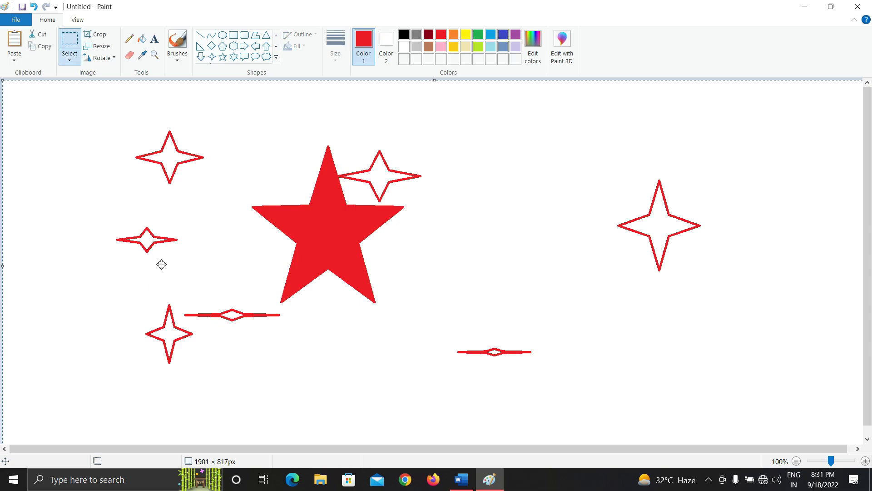
mouse_move(247, 185)
left_mouse_down()
mouse_move(363, 258)
mouse_move(318, 244)
mouse_move(300, 224)
left_mouse_up()
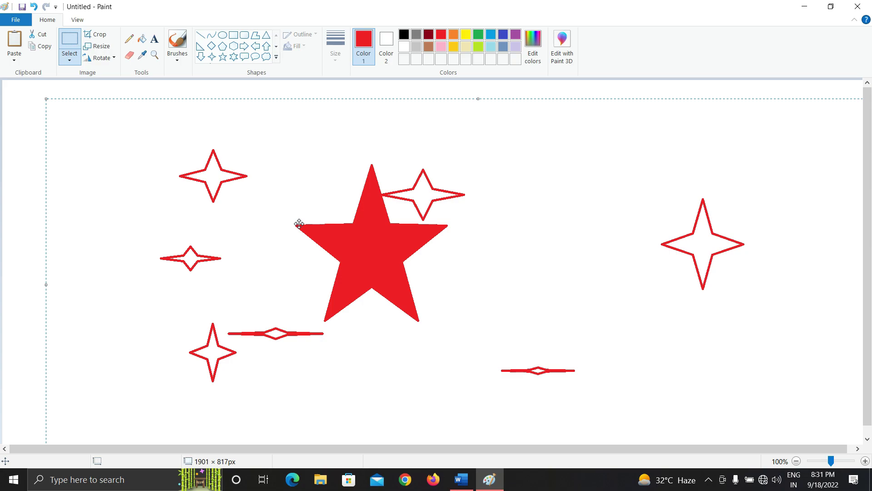
key("Delete")
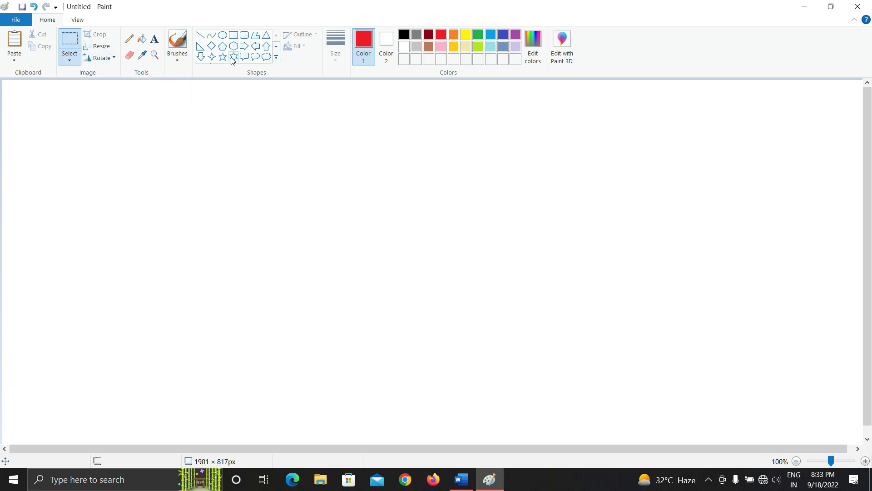
- Draw a red-outlined rectangle of about 256 × 334 px, and adjust its corner to make it slightly wider and shorter
left_click(234, 35)
mouse_move(228, 141)
left_mouse_down()
mouse_move(313, 308)
mouse_move(342, 312)
mouse_move(344, 293)
left_mouse_up()
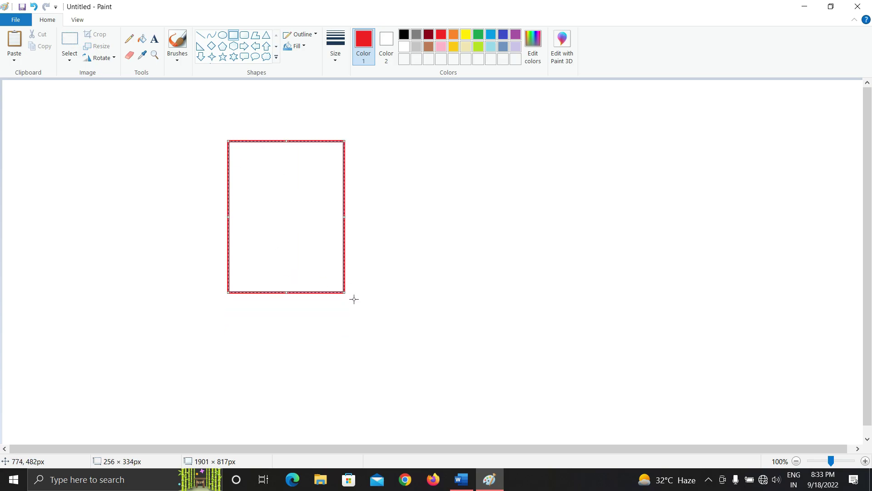
left_click_drag(345, 293, 357, 280)
left_click(425, 266)
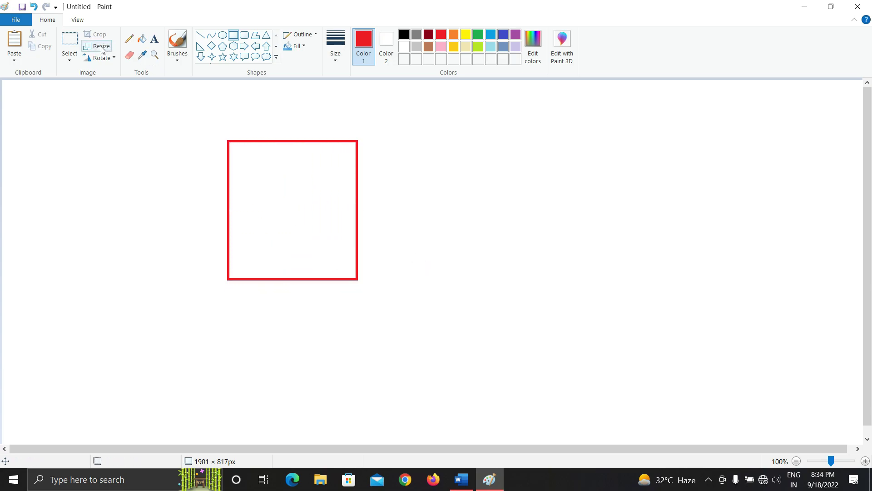
- Scale a selection of about 460 × 456 px around the rectangle by percentage, and stretch it by hand to about 467 × 446 px
left_click(70, 40)
left_click_drag(194, 115, 404, 322)
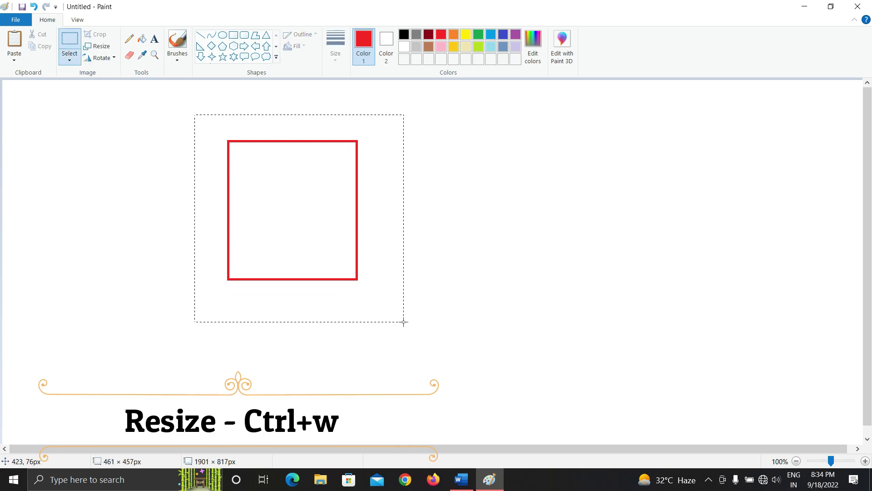
left_click(102, 48)
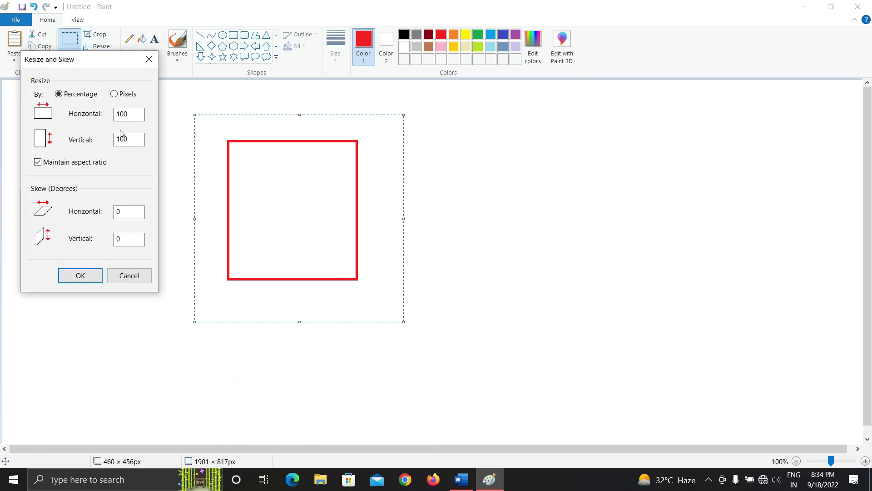
left_click(129, 112)
left_click(80, 276)
left_click_drag(301, 219, 415, 318)
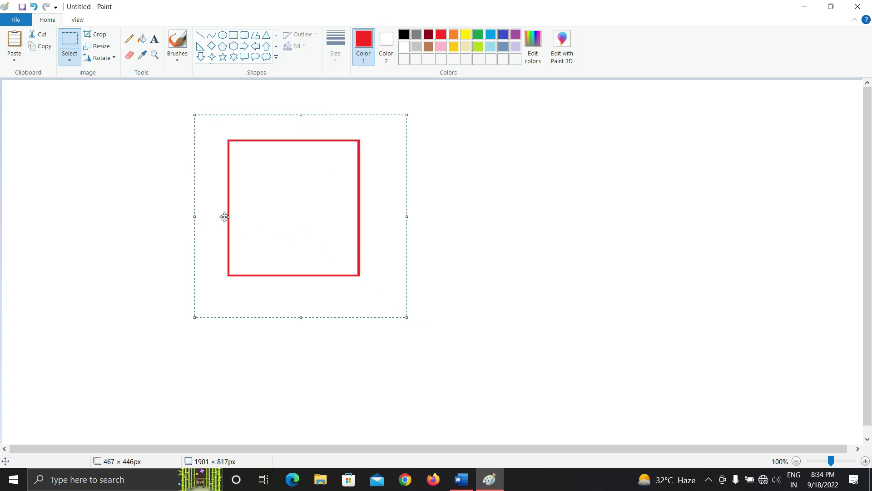
- Skew the selected rectangle horizontally, and undo the edits back to a blank canvas
left_click(98, 46)
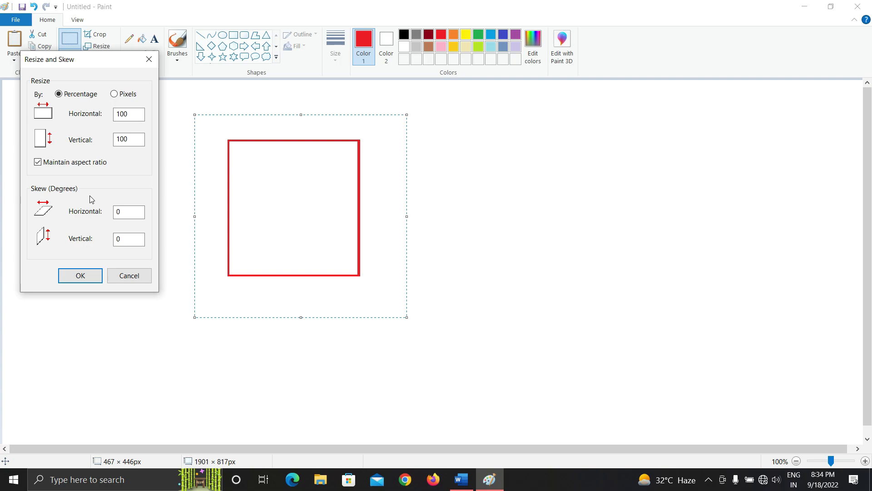
left_click(136, 212)
left_click(80, 276)
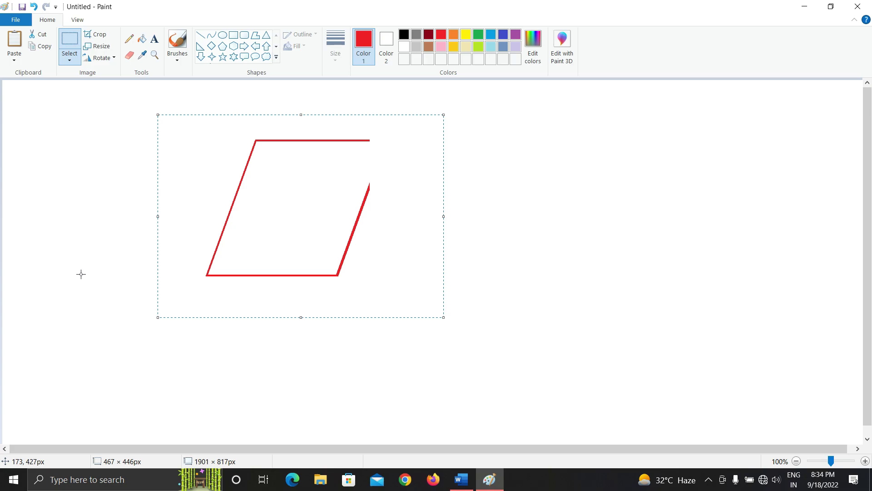
left_click(172, 268)
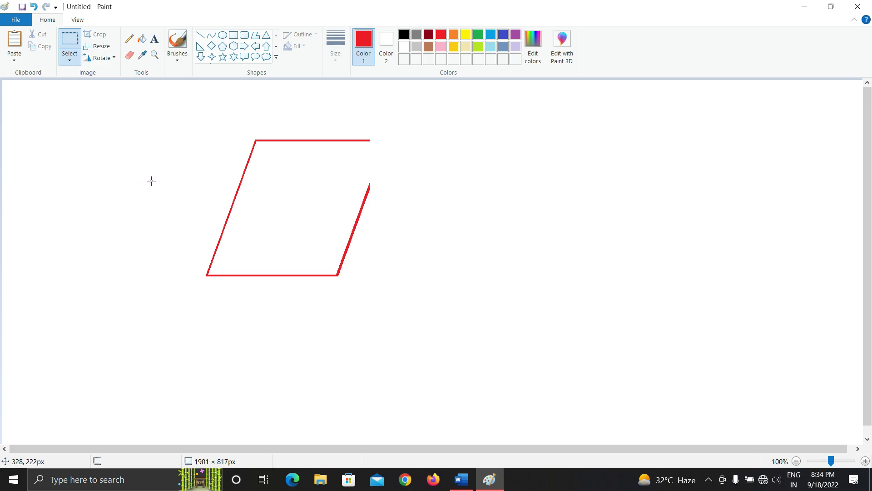
key("ctrl+z")
key("ctrl+z")
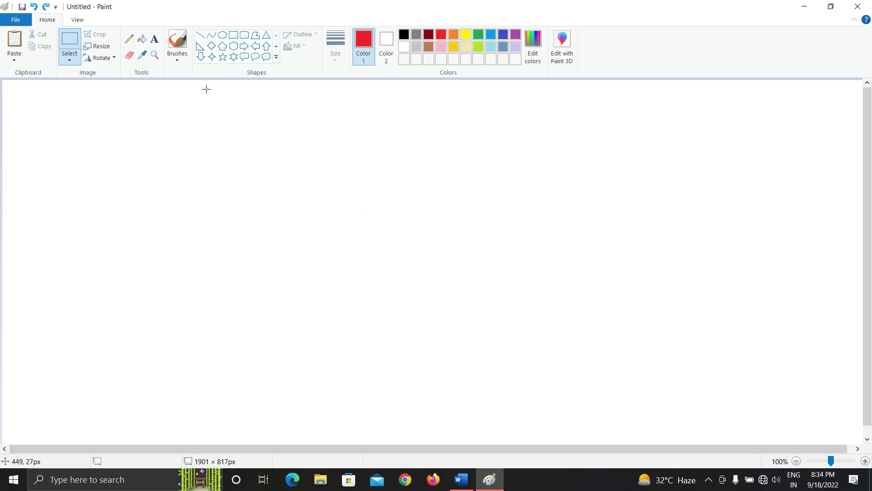
- Draw a large red-outlined down arrow left of the canvas centre and deselect it
left_click(200, 56)
left_click_drag(270, 186, 382, 341)
left_click(228, 301)
- Rotate a rectangular selection of about 631 × 568 px around the arrow left by 90° and by a further 180°
left_click(70, 55)
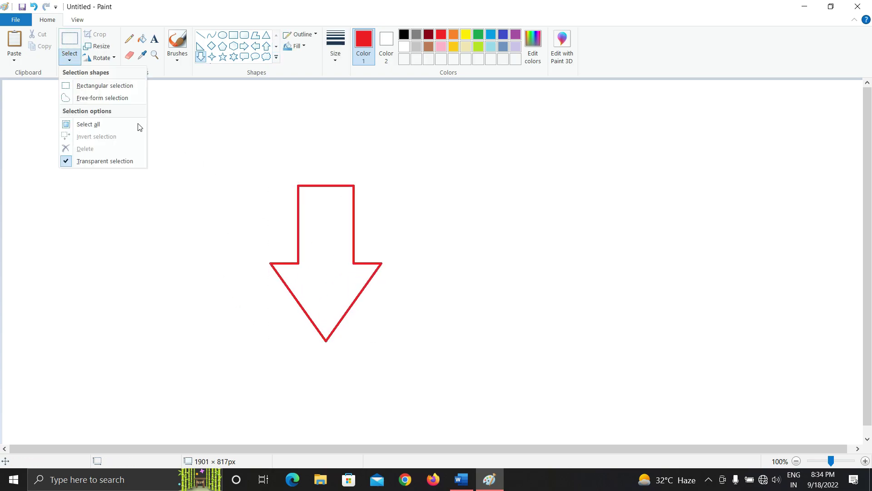
left_click(104, 84)
left_click_drag(189, 135, 476, 393)
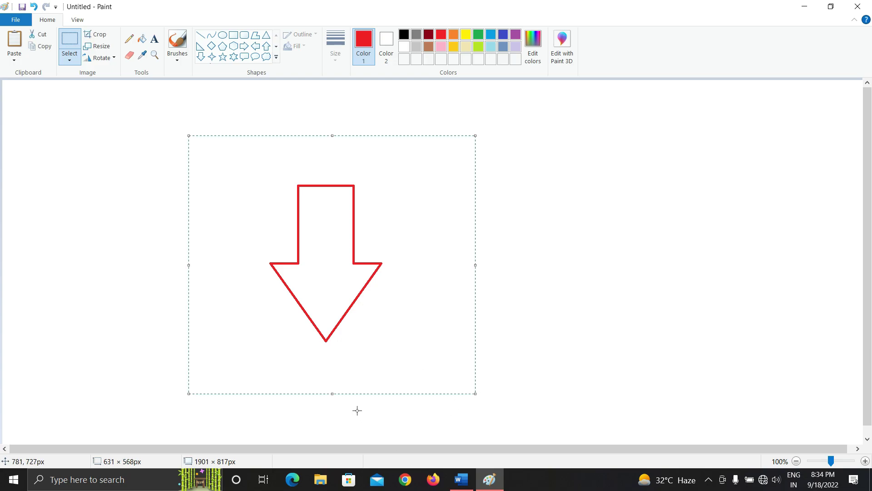
left_click(105, 59)
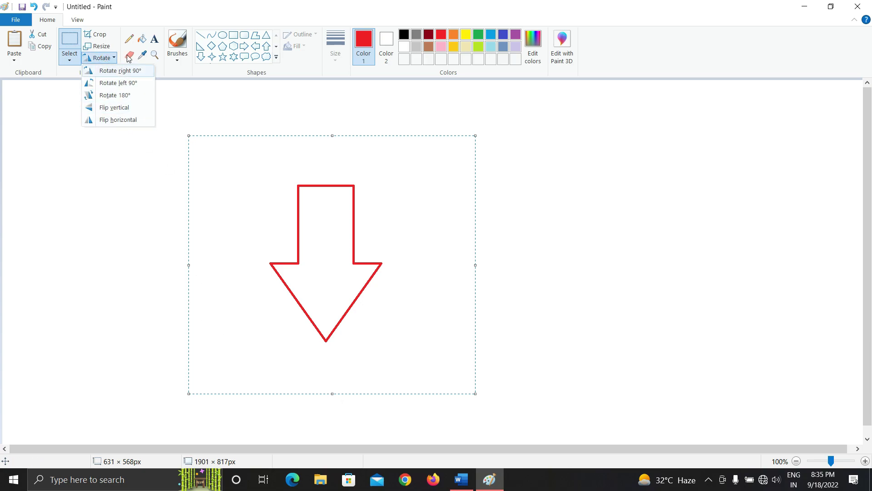
left_click(132, 83)
left_click(99, 57)
left_click(115, 96)
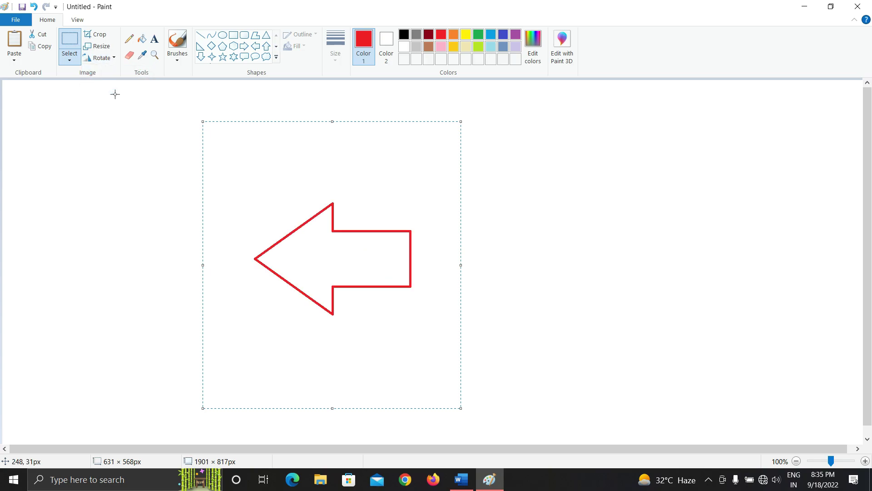
- Rotate the selection containing the arrow right by 90° and deselect it
left_click(104, 60)
left_click(129, 72)
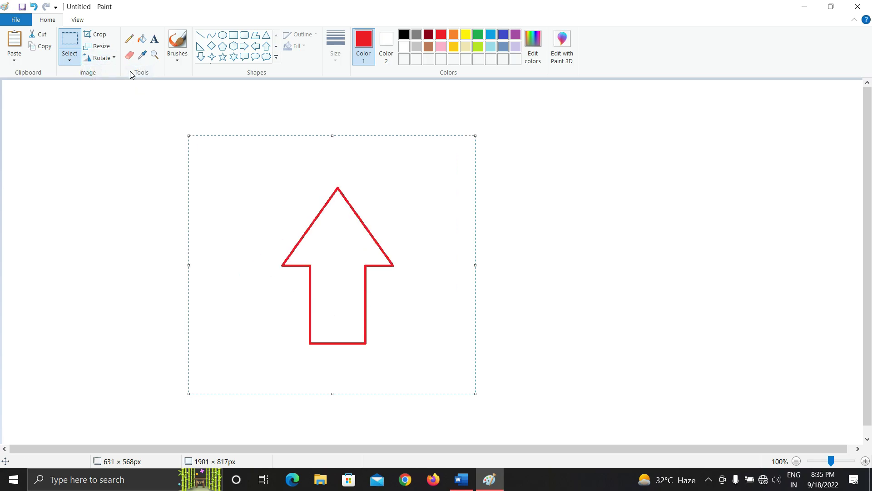
left_click(134, 150)
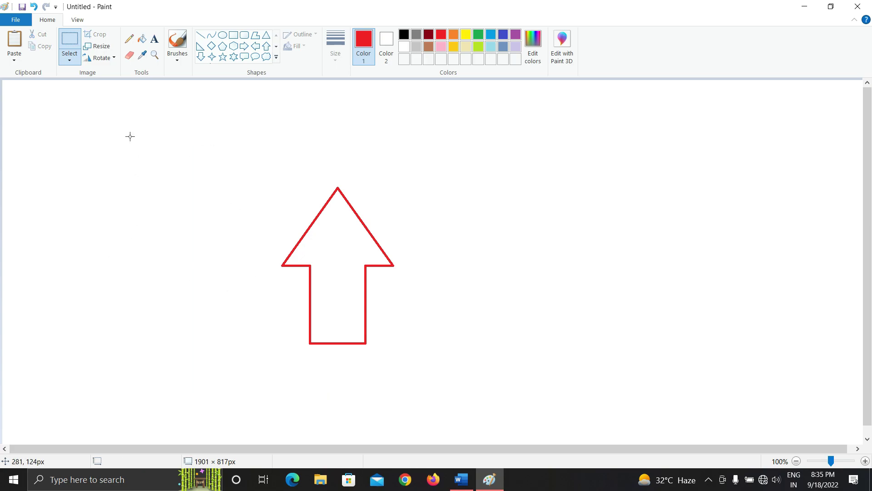
- Draw a thin red wavy pencil line above the arrow and a thicker one beneath it, using a larger pencil size
left_click(129, 45)
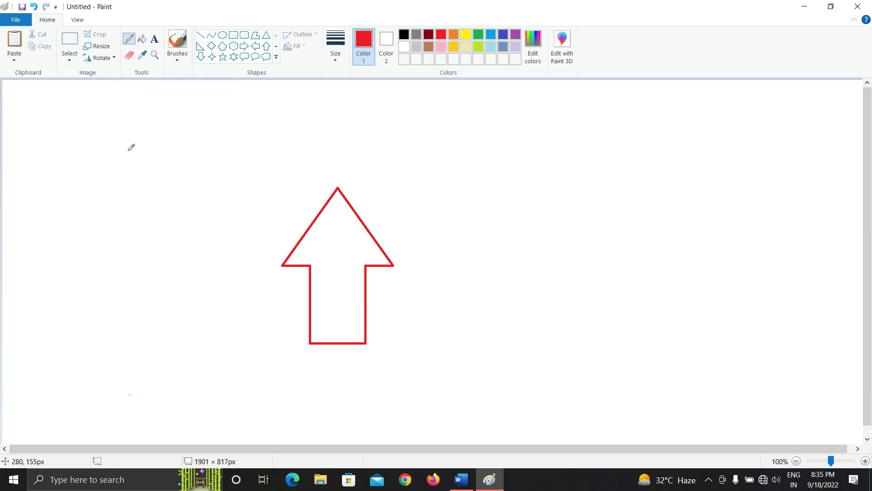
mouse_move(109, 128)
left_mouse_down()
mouse_move(170, 123)
mouse_move(365, 130)
mouse_move(391, 120)
left_mouse_up()
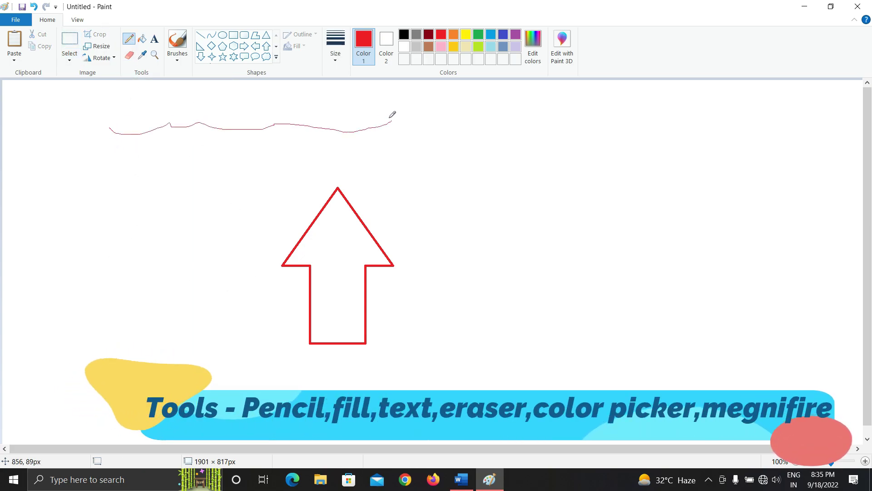
left_click(338, 55)
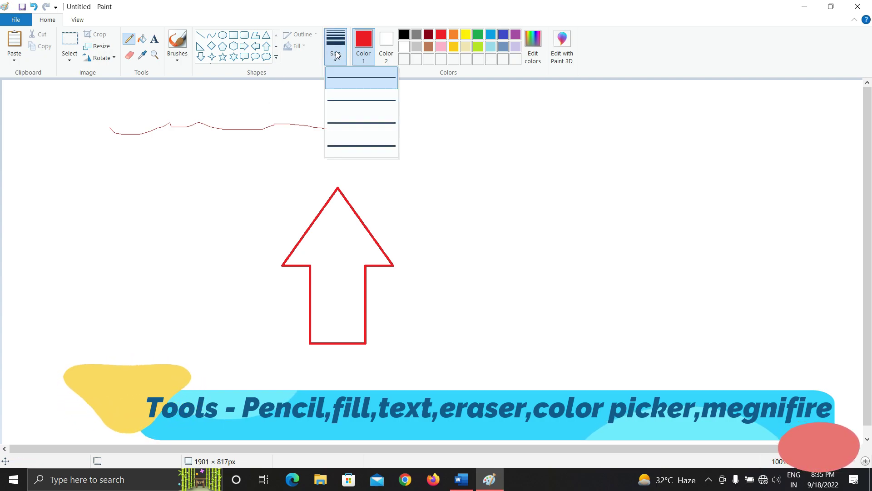
mouse_move(123, 161)
left_mouse_down()
mouse_move(150, 177)
mouse_move(422, 146)
mouse_move(550, 163)
left_mouse_up()
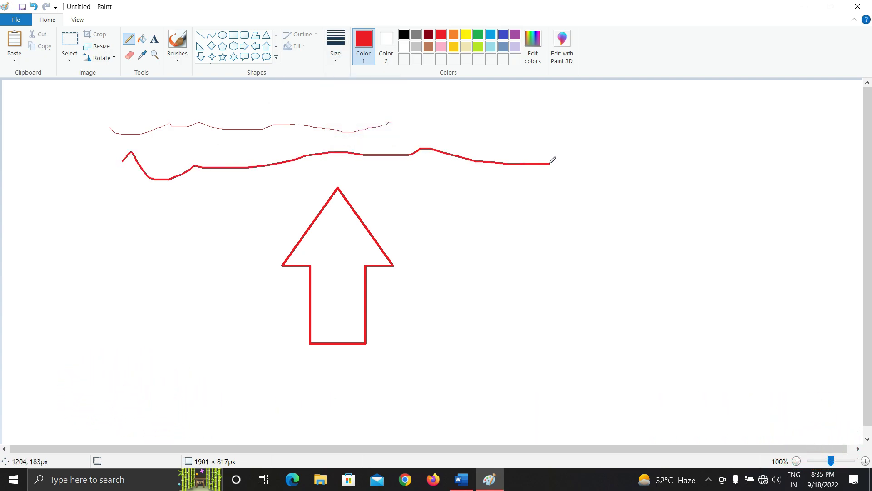
- Fill the arrow with red, try the same fill on the background, and undo the background fill
left_click(142, 39)
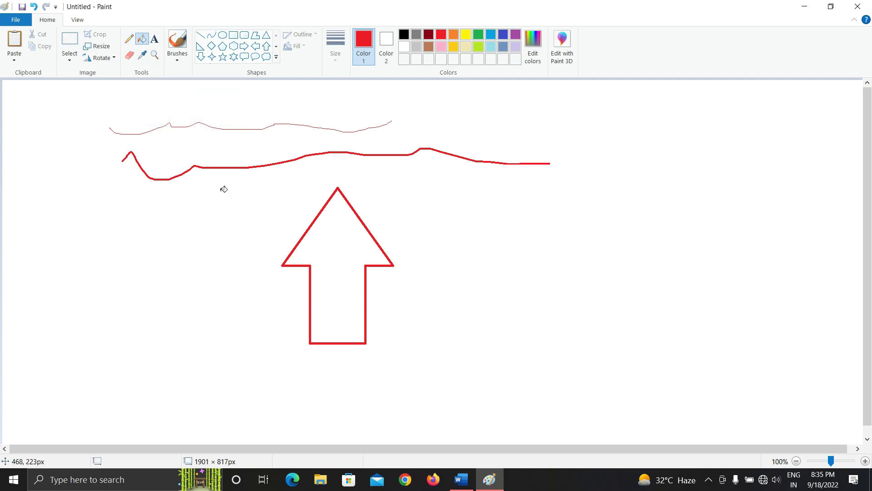
left_click(337, 245)
left_click(385, 392)
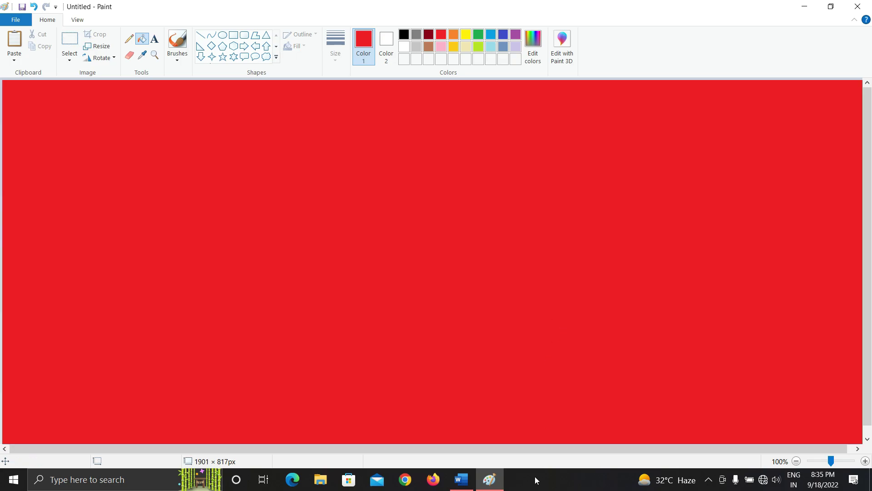
key("ctrl+z")
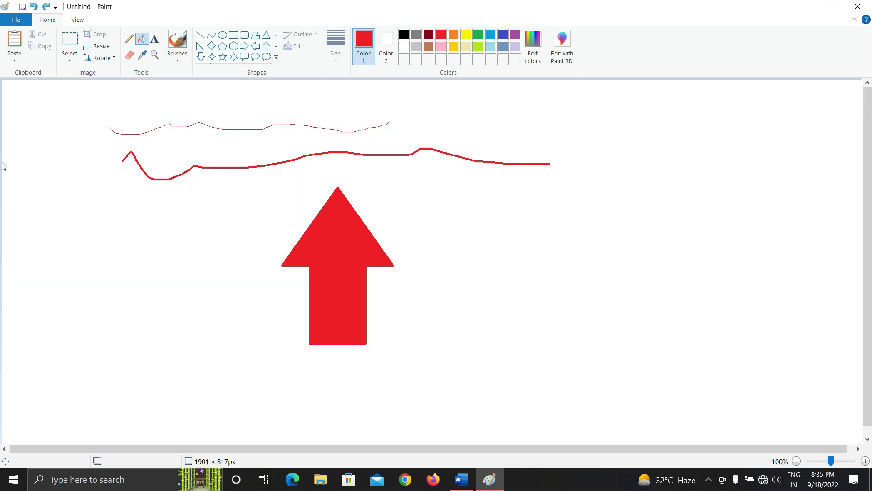
- Write "fghgfhghgh" in red Calibri 11 beside the arrow, and "sdfdefd" at size 72 in a larger text box
left_click(155, 40)
left_click(437, 226)
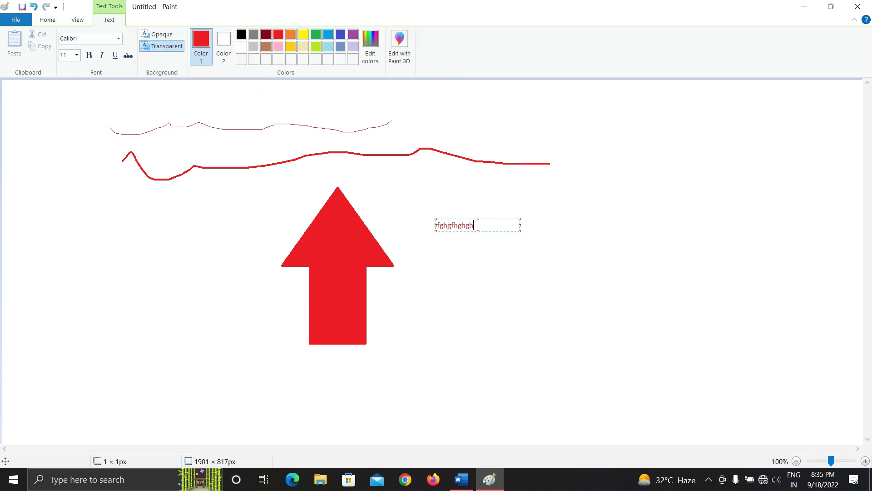
left_click(77, 55)
left_click(72, 210)
left_click_drag(380, 169, 605, 389)
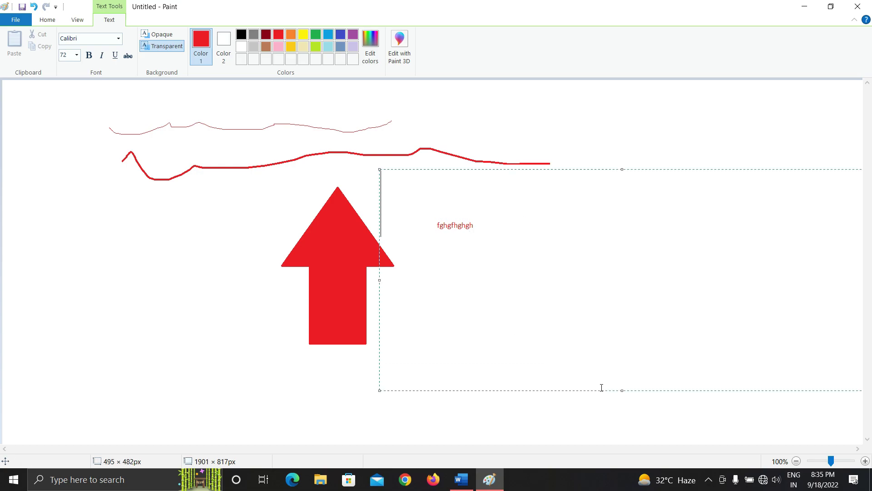
type("sdfdefd")
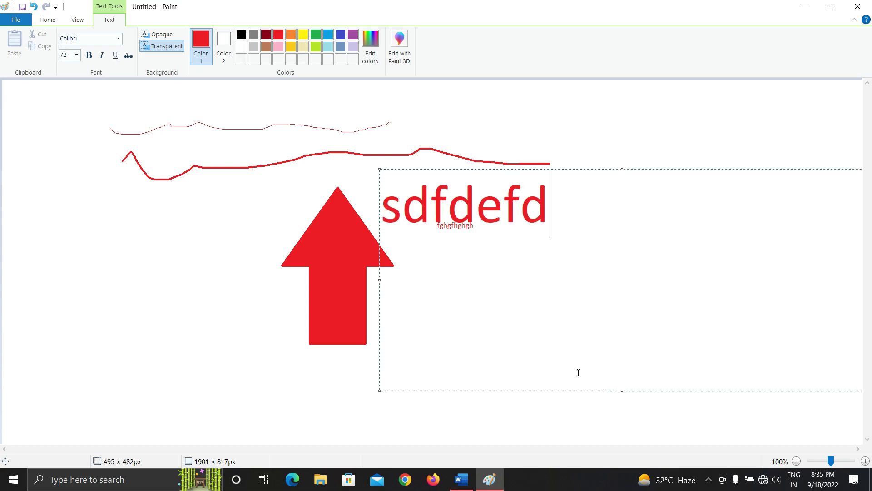
- Undo both text entries beside the arrow
key("ctrl+z")
key("ctrl+z")
key("ctrl+z")
- Erase parts of the two pencil lines and a zigzag streak across the red arrow
left_click(129, 56)
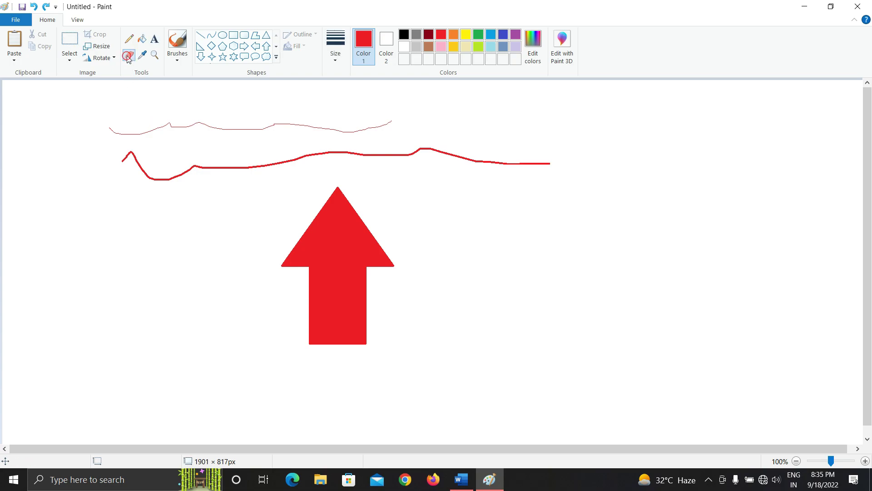
mouse_move(119, 131)
left_mouse_down()
mouse_move(136, 154)
mouse_move(204, 168)
left_mouse_up()
mouse_move(369, 227)
left_mouse_down()
mouse_move(350, 248)
mouse_move(323, 254)
left_mouse_up()
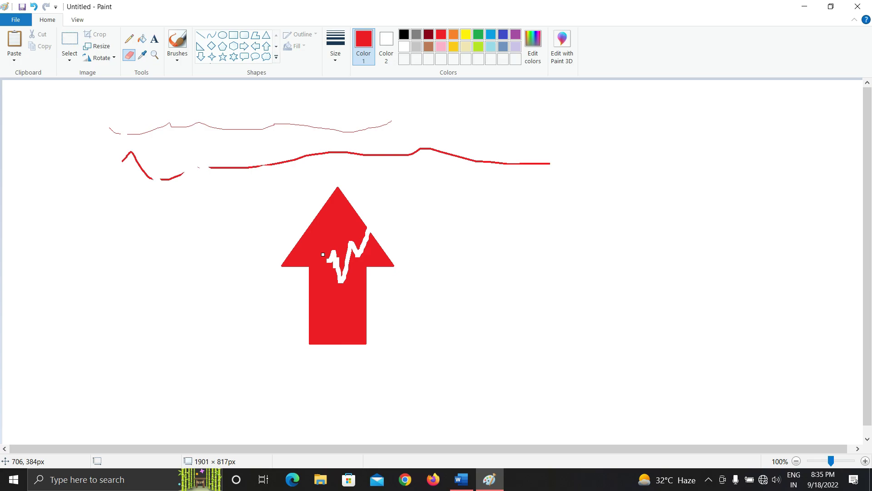
- Start a new picture without saving the current one, and fill the whole canvas with black
key("ctrl+n")
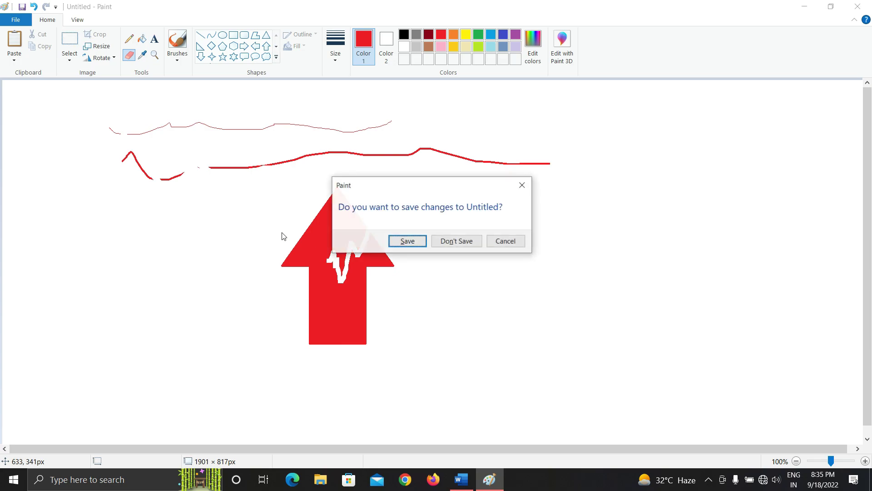
left_click(452, 241)
left_click(141, 38)
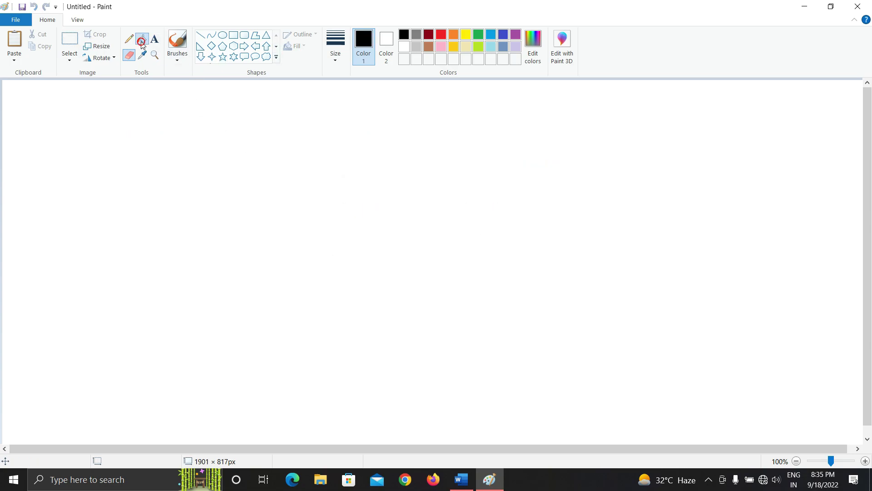
left_click(319, 410)
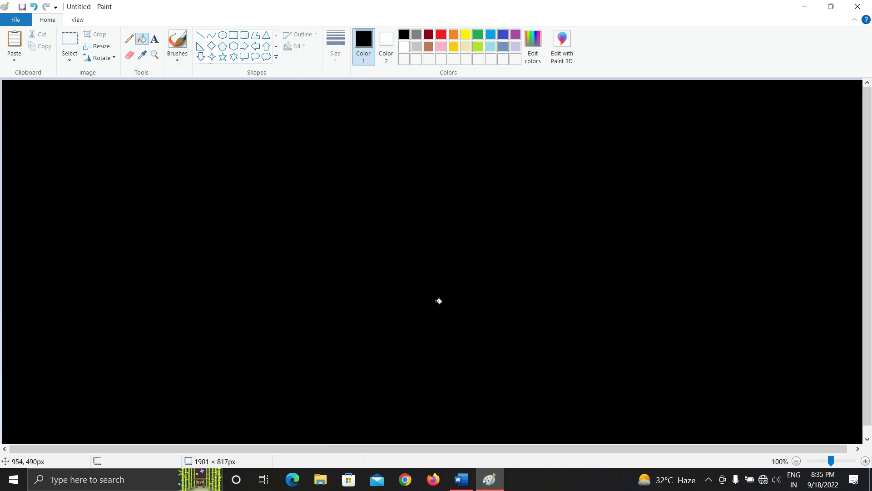
- Try freehand eraser strokes across the black canvas, and undo them
left_click(129, 55)
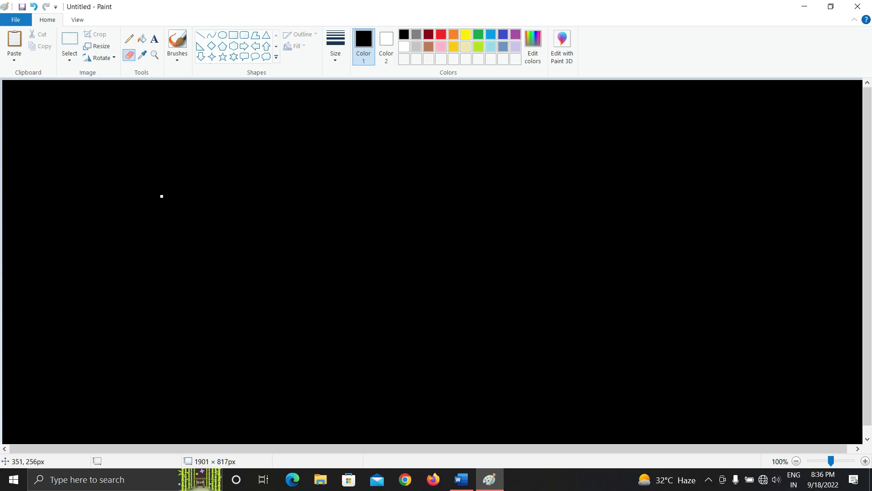
mouse_move(93, 212)
left_mouse_down()
mouse_move(164, 219)
mouse_move(327, 227)
mouse_move(462, 221)
mouse_move(670, 255)
mouse_move(184, 354)
mouse_move(46, 439)
mouse_move(33, 295)
mouse_move(166, 288)
mouse_move(318, 330)
mouse_move(760, 272)
mouse_move(481, 160)
mouse_move(331, 162)
mouse_move(456, 146)
mouse_move(496, 154)
left_mouse_up()
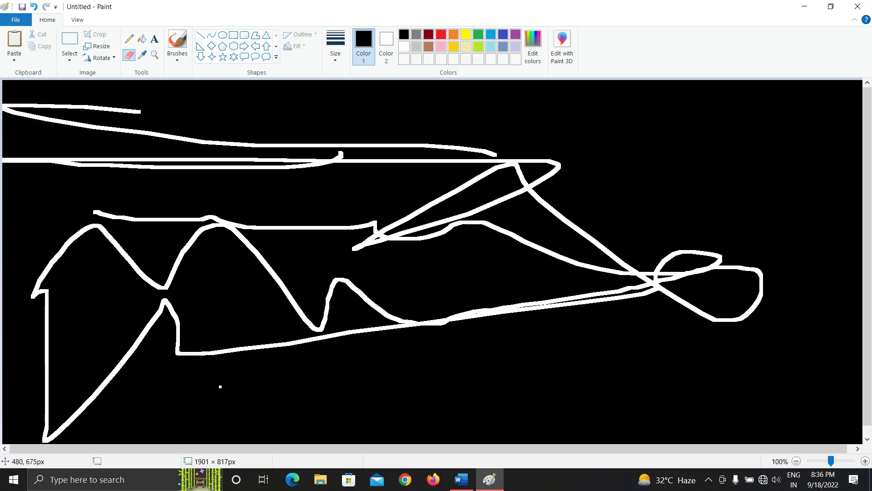
key("ctrl+z")
key("ctrl+z")
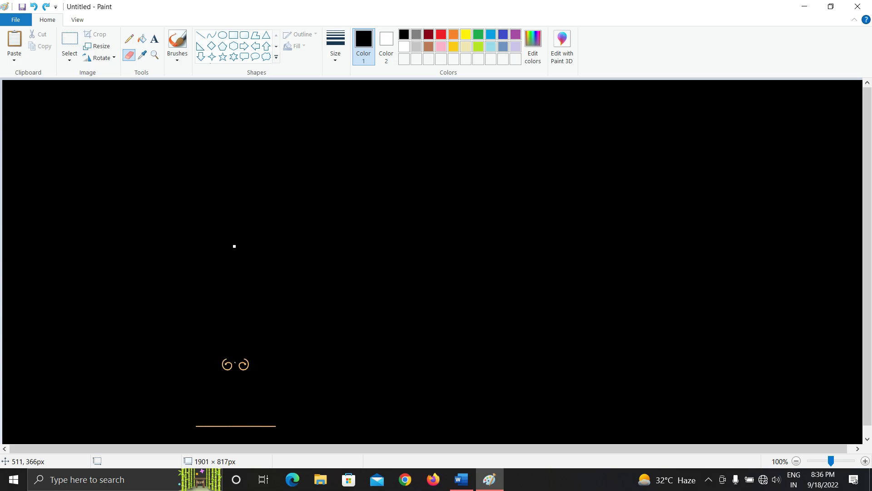
- Enlarge the eraser, shrink it to a smaller square, and enlarge it again
key("ctrl+plus")
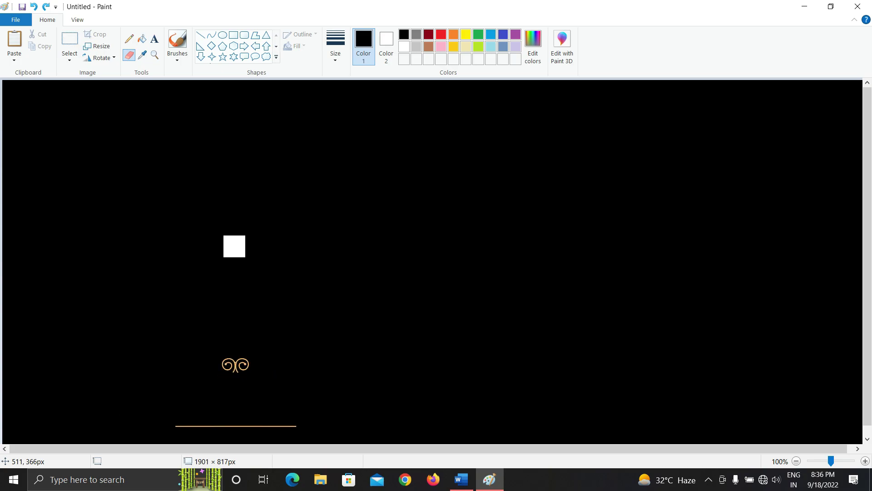
key("ctrl+minus")
key("ctrl+minus")
key("ctrl+minus")
key("ctrl+minus")
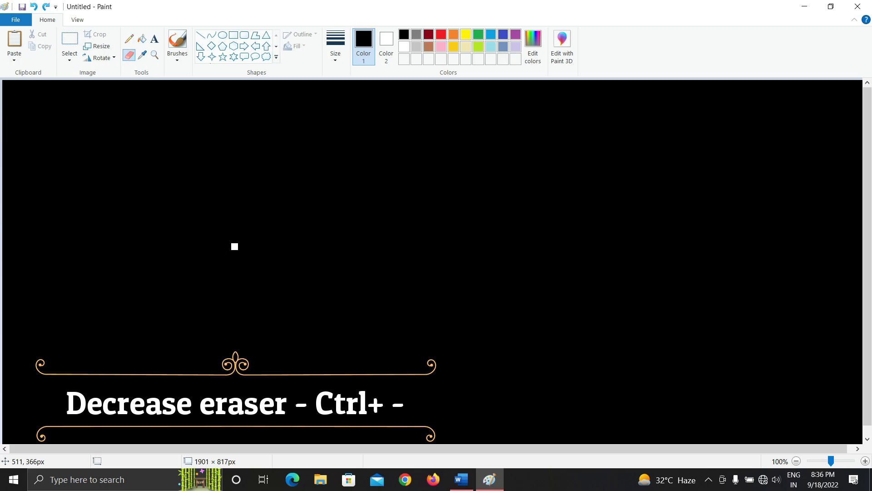
key("ctrl+plus")
key("ctrl+plus")
key("ctrl+plus")
key("ctrl+plus")
key("ctrl+plus")
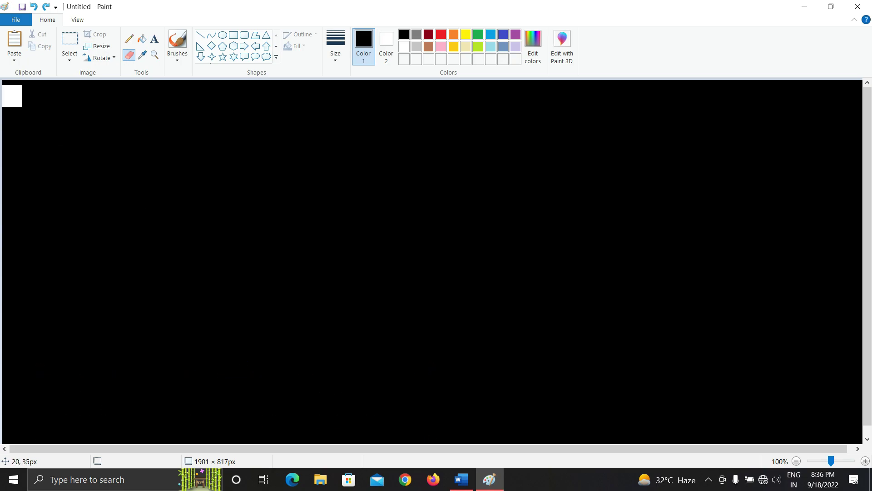
- Erase twelve separate white squares in a five-row checkerboard pattern, starting in the upper-left corner of the black canvas
left_click(14, 89)
left_click(36, 110)
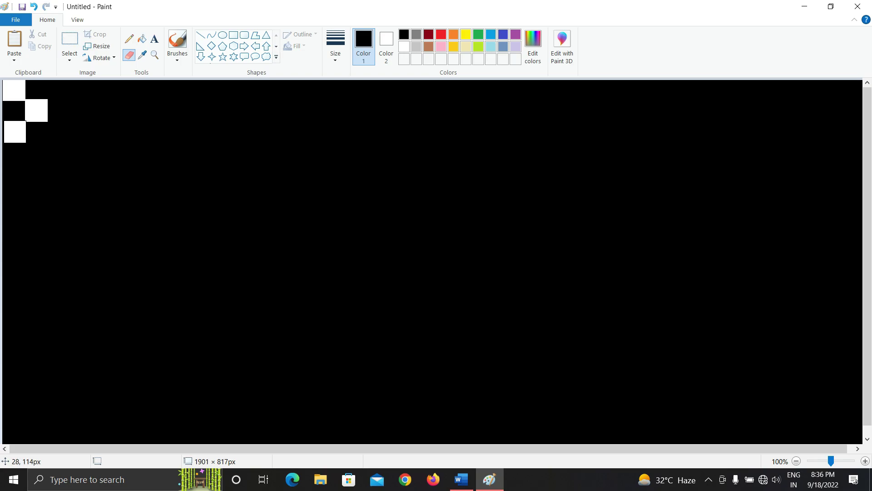
left_click(14, 131)
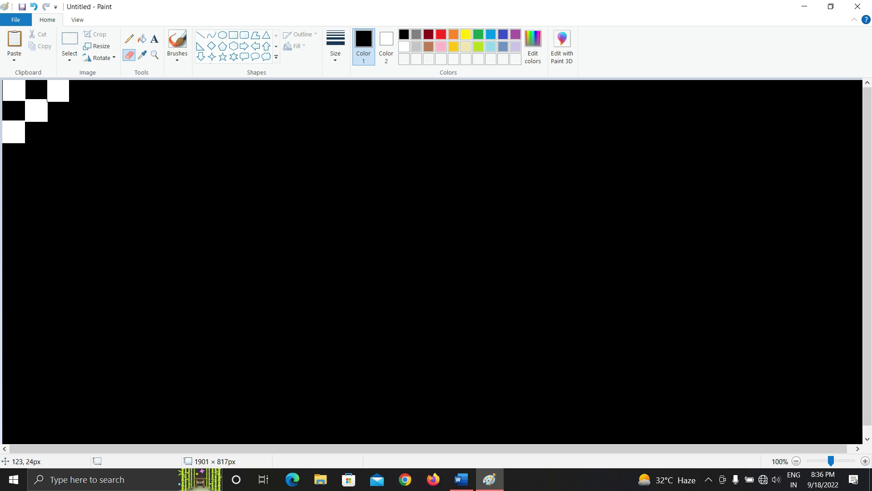
left_click(58, 91)
left_click(59, 133)
left_click(36, 154)
left_click(79, 113)
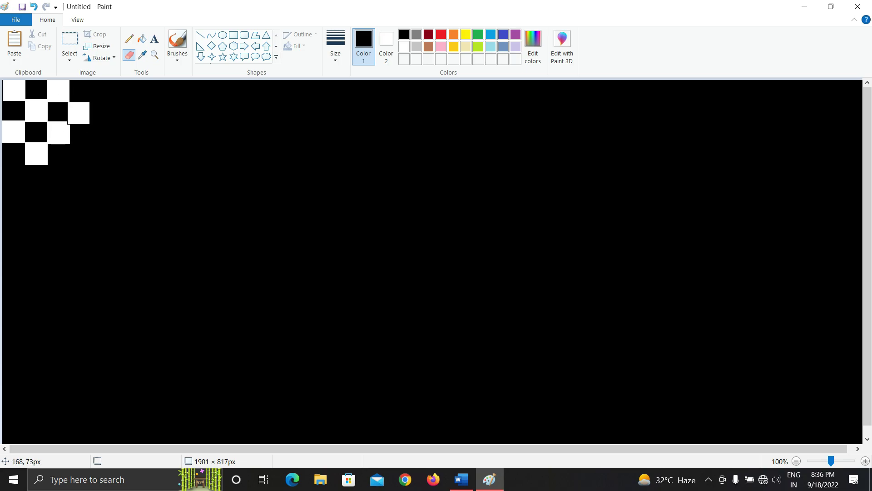
left_click(82, 155)
left_click(14, 175)
left_click(61, 176)
left_click(104, 134)
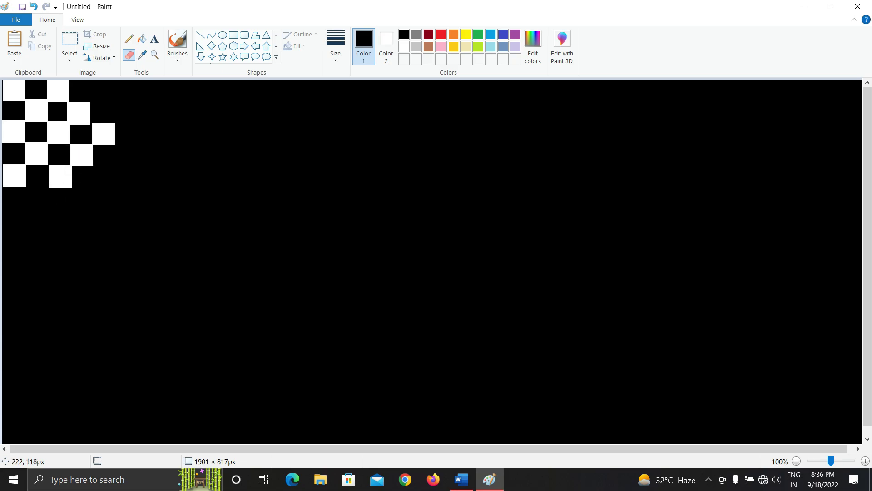
left_click(101, 92)
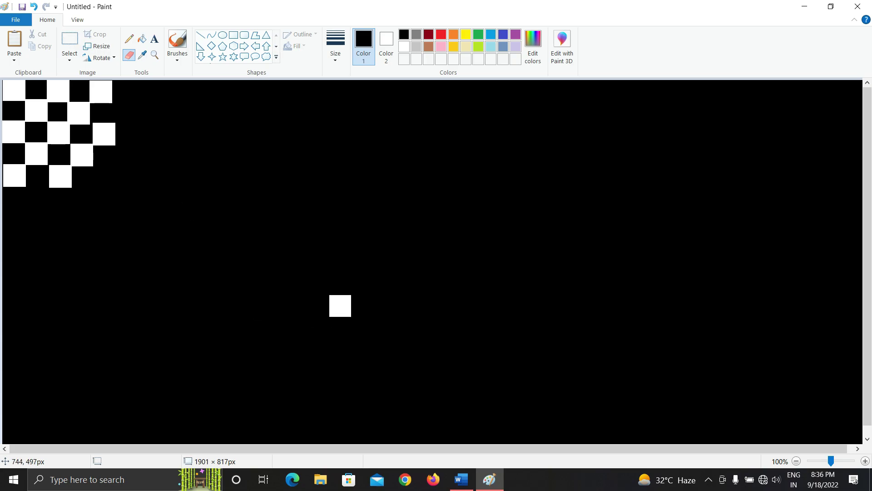
- Erase a wide diagonal band from the checkerboard towards the canvas's lower right, and undo back to the first three white squares
mouse_move(123, 111)
left_mouse_down()
mouse_move(266, 206)
mouse_move(656, 396)
left_mouse_up()
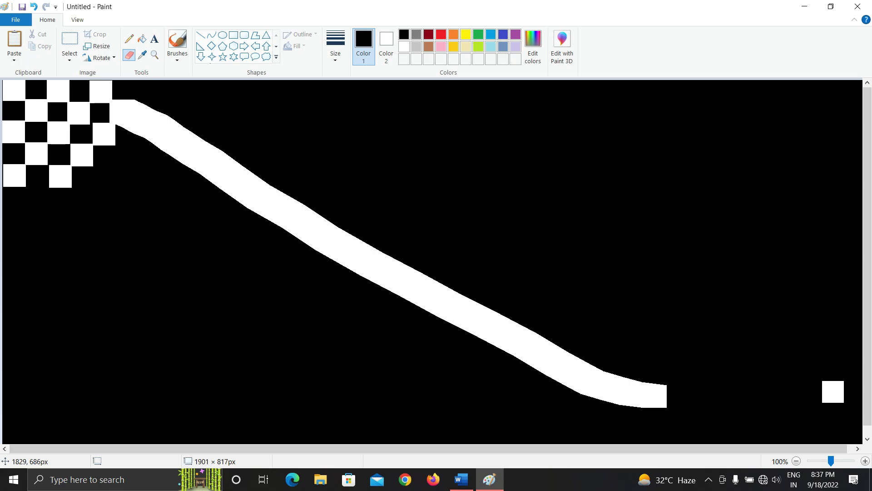
key("ctrl+z")
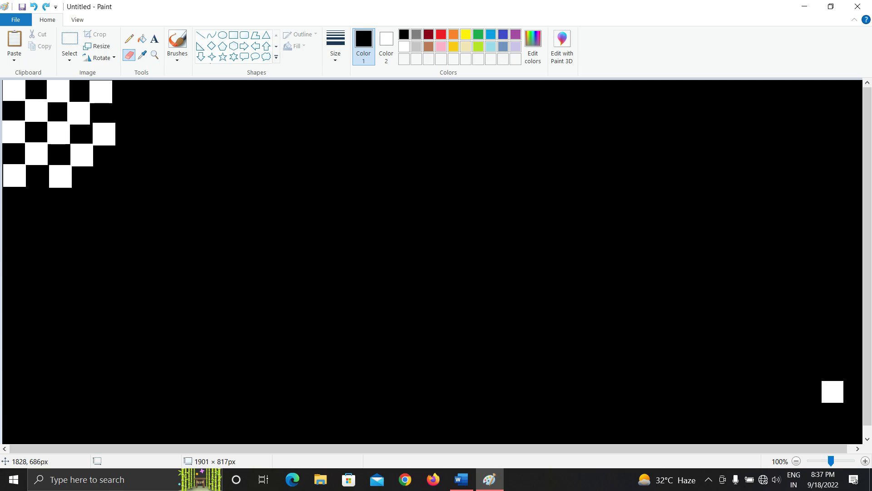
key("ctrl+z")
key("ctrl+z")
key("ctrl+z")
key("ctrl+z")
key("ctrl+z")
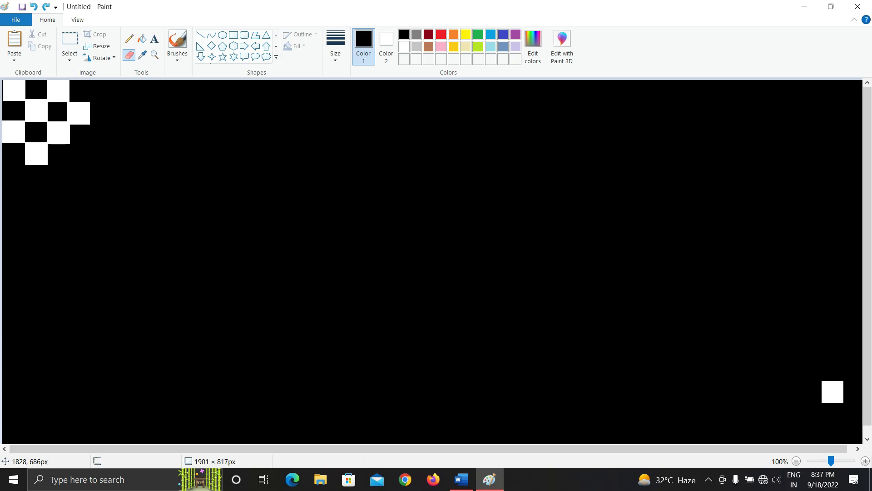
key("ctrl+z")
key("ctrl+z")
key("ctrl+z")
key("ctrl+z")
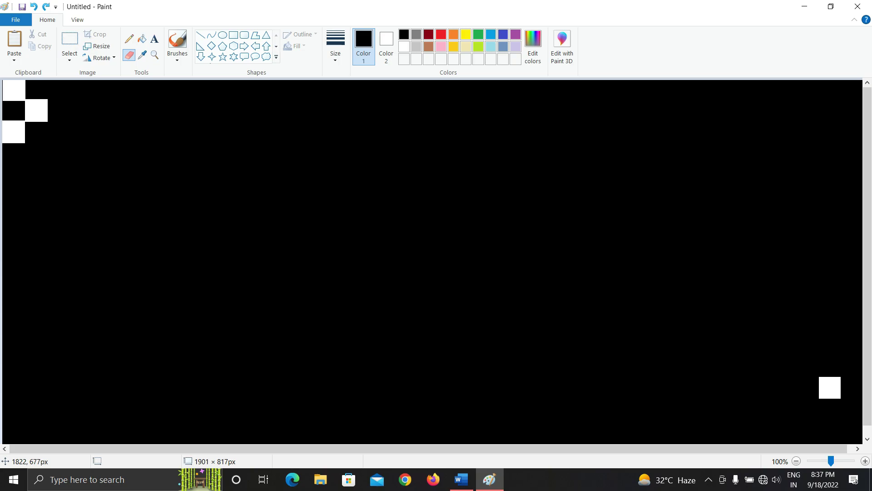
- Redo the checkerboard squares and the diagonal band, and undo only the band
key("ctrl+y")
key("ctrl+y")
key("ctrl+y")
key("ctrl+y")
key("ctrl+y")
key("ctrl+y")
key("ctrl+y")
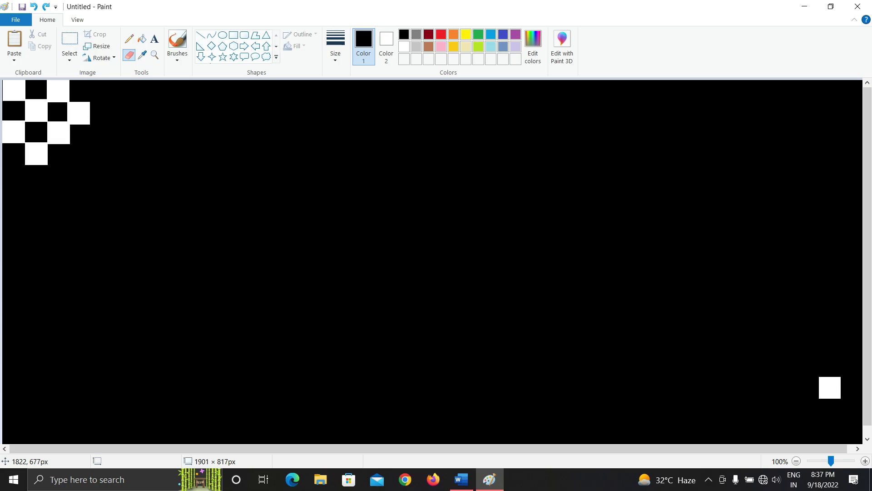
key("ctrl+y")
key("ctrl+y")
key("ctrl+y")
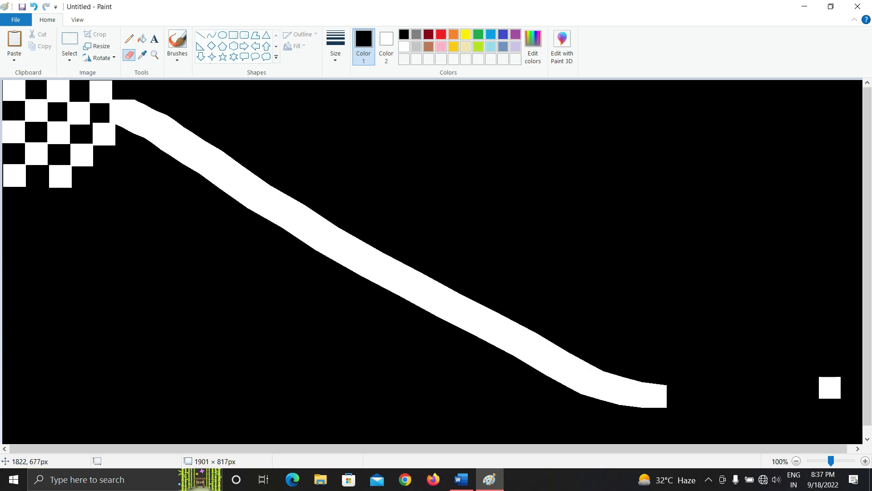
key("ctrl+z")
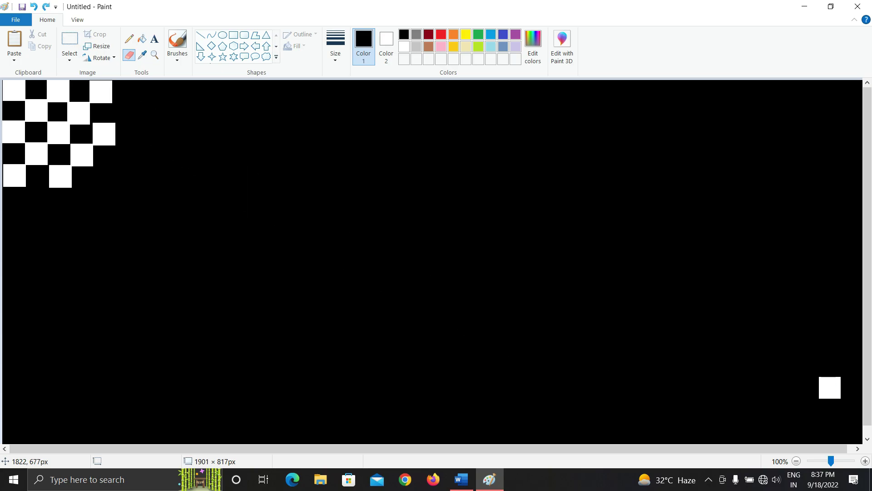
- Undo all the checkerboard squares and the black fill back to a blank white canvas
key("ctrl+z")
key("ctrl+z")
key("ctrl+z")
key("ctrl+z")
key("ctrl+z")
key("ctrl+z")
key("ctrl+z")
key("ctrl+z")
key("ctrl+z")
key("ctrl+z")
key("ctrl+z")
key("ctrl+z")
key("ctrl+z")
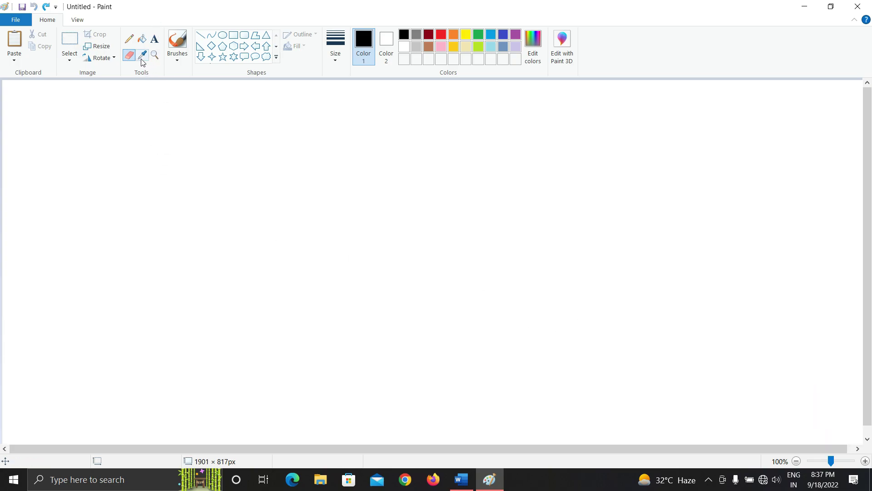
- Draw six separate black-outlined rectangles in two columns of three, making the last one in the second column about 350 × 310 px
left_click(233, 35)
left_click_drag(105, 125, 241, 188)
left_click_drag(110, 234, 249, 314)
left_click_drag(100, 349, 271, 437)
left_click_drag(495, 121, 601, 167)
left_click_drag(519, 210, 585, 225)
left_click_drag(457, 266, 616, 406)
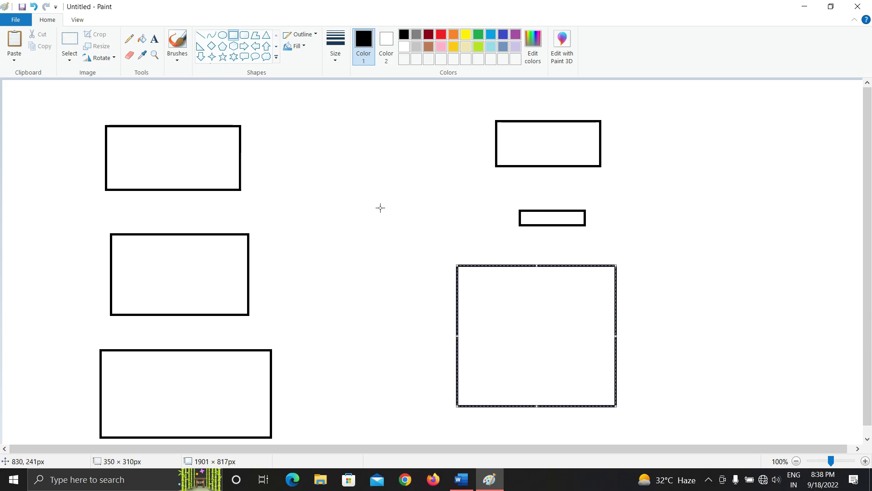
- Fill the three rectangles of the left column with red, orange and green, from top to bottom
left_click(143, 39)
left_click(441, 34)
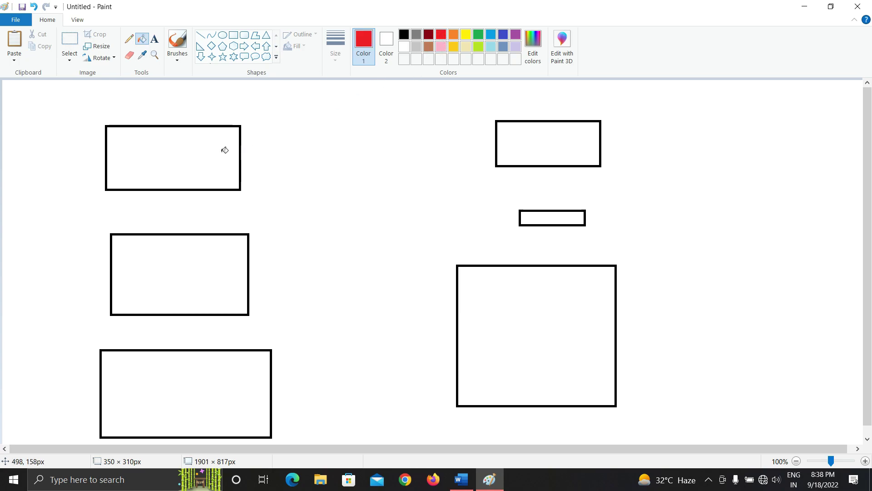
left_click(190, 154)
left_click(454, 35)
left_click(194, 264)
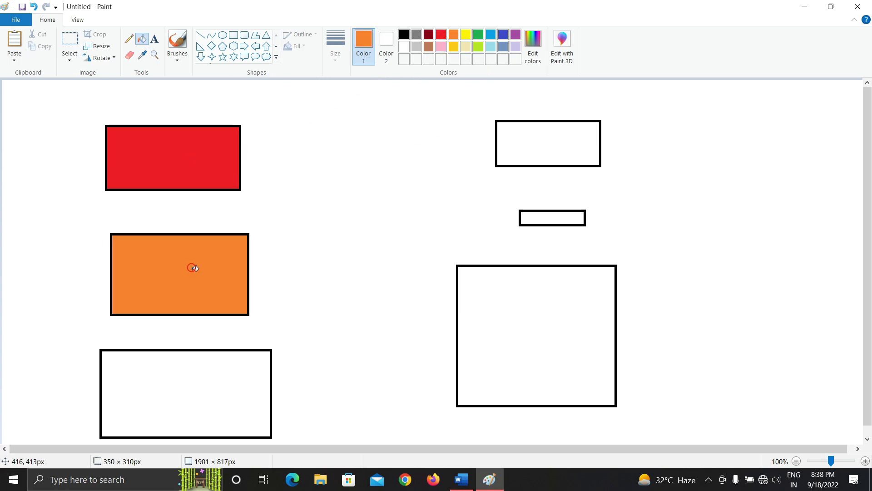
left_click(483, 34)
left_click(207, 380)
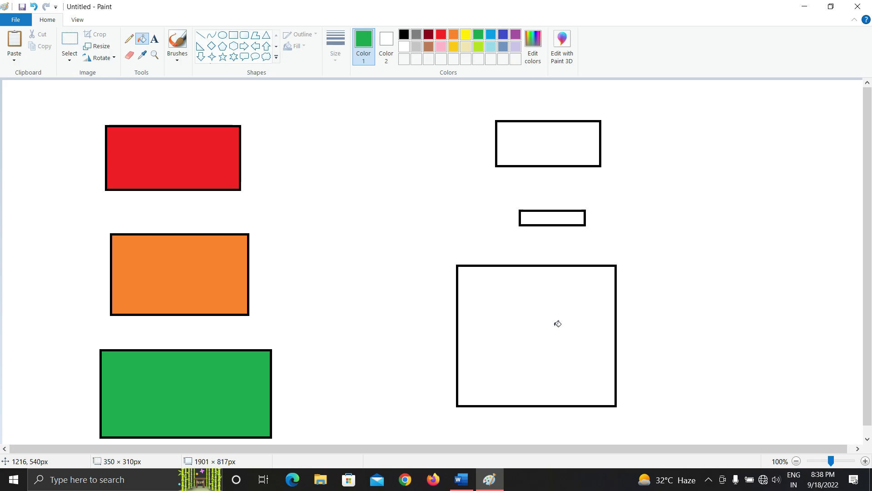
- Sample red, orange and green from the left column with the Color picker and fill the matching right-column rectangles with them
left_click(141, 56)
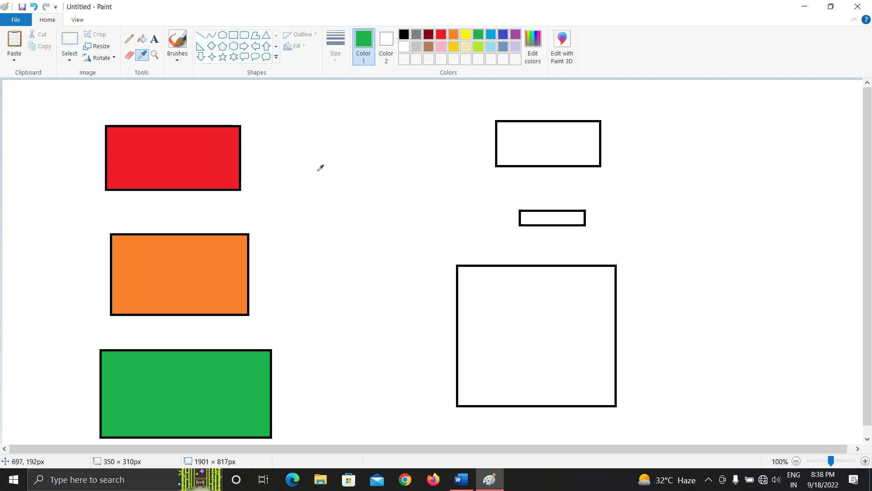
left_click(203, 160)
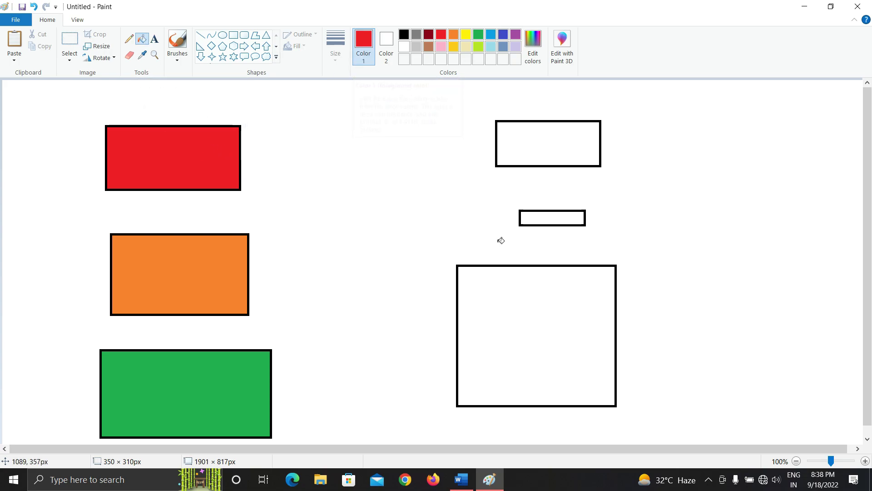
left_click(526, 136)
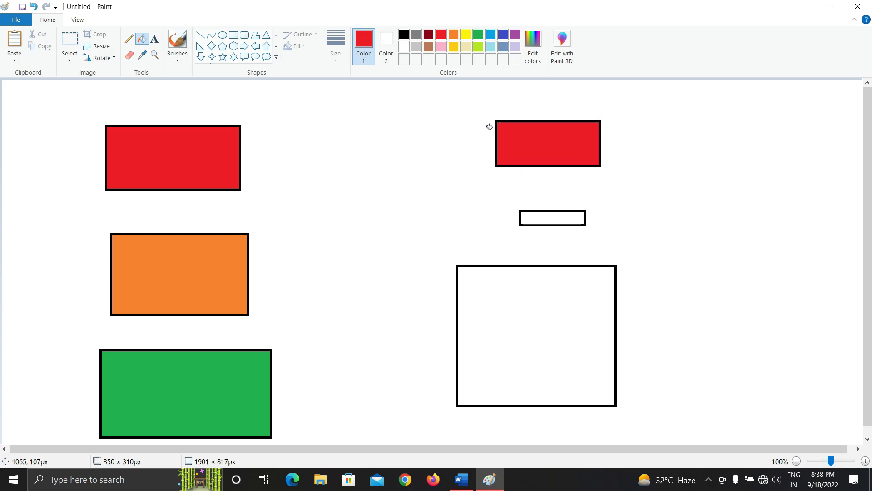
left_click(142, 56)
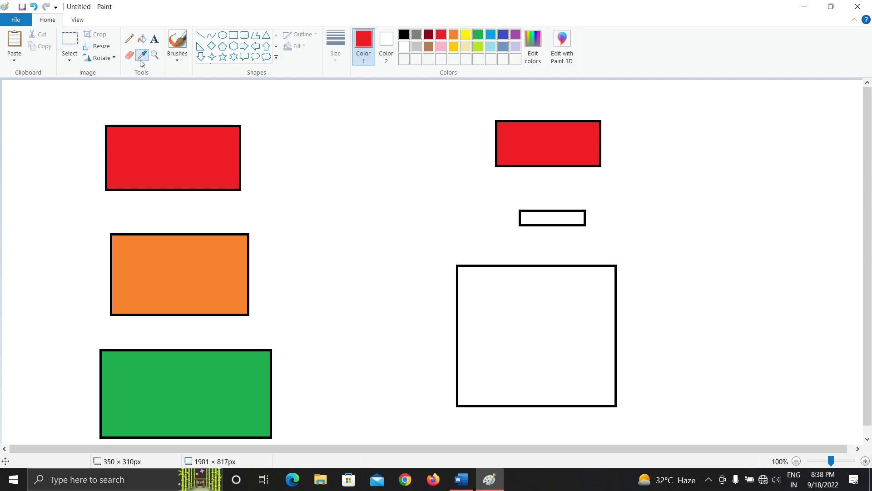
left_click(177, 272)
left_click(553, 217)
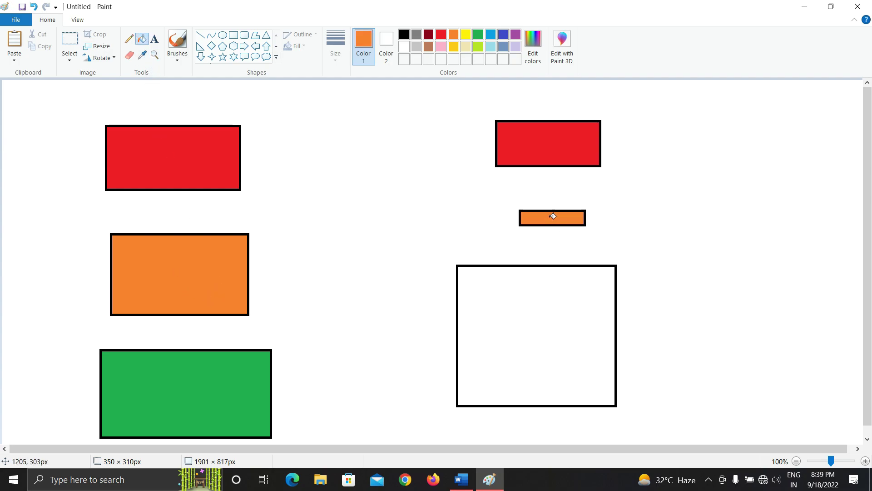
left_click(144, 57)
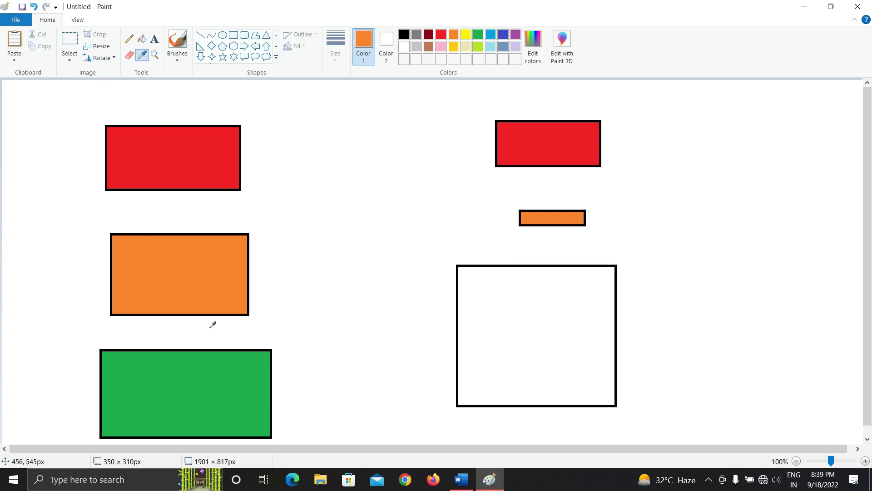
left_click(209, 375)
left_click(522, 334)
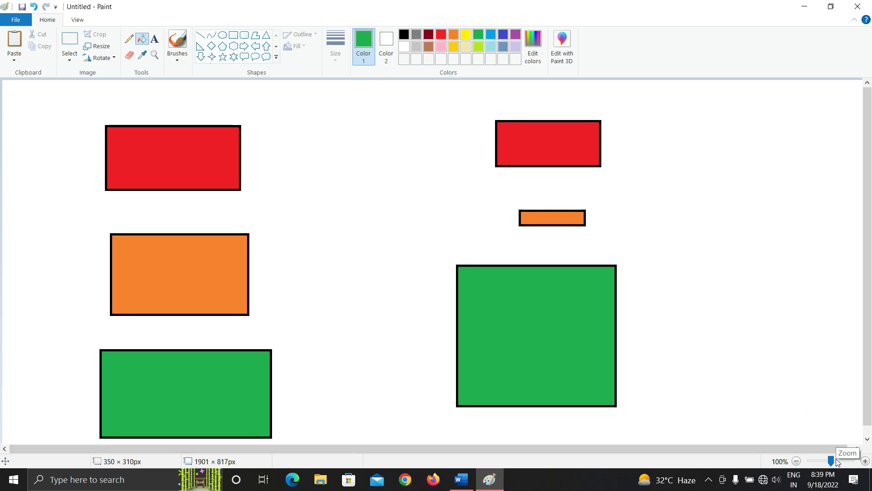
- Zoom the canvas in stepwise from 100% to beyond 700%
left_click(866, 462)
left_click(865, 462)
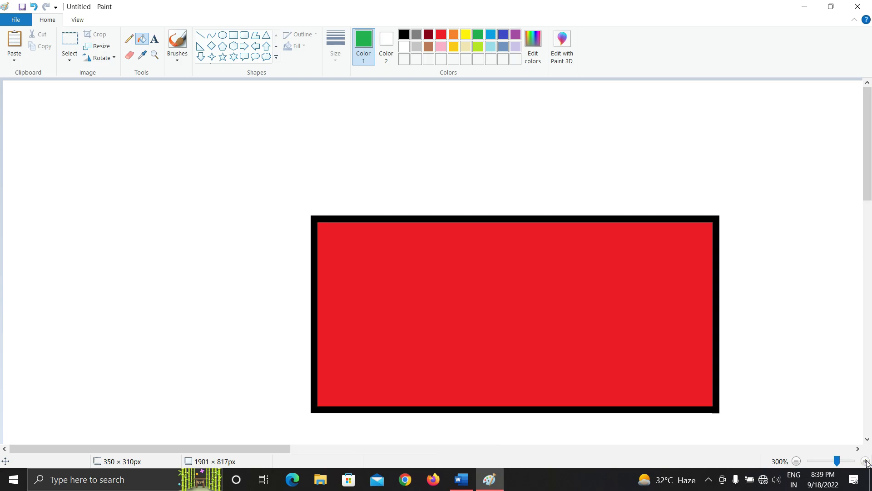
left_click(866, 462)
left_click(865, 462)
left_click(866, 463)
left_click(865, 462)
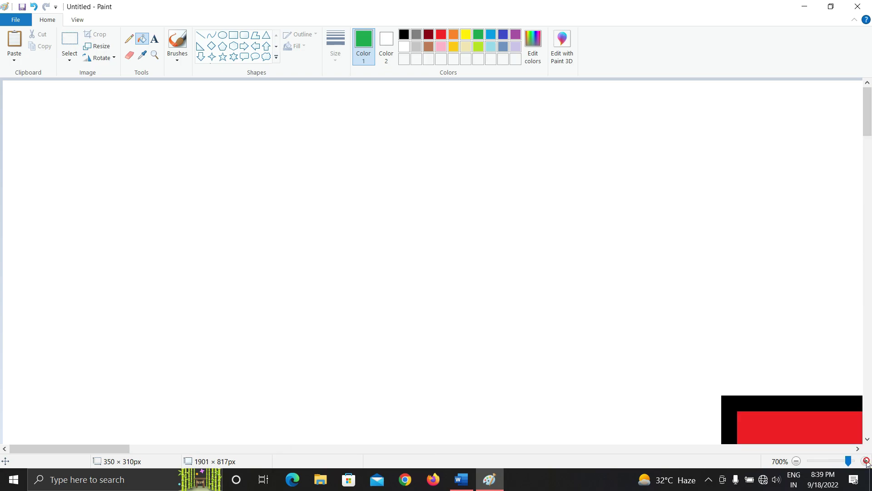
left_click(866, 462)
- Zoom the canvas out stepwise to 50%
left_click(796, 461)
left_click(797, 461)
left_click(797, 462)
left_click(796, 461)
left_click(796, 461)
left_click(797, 462)
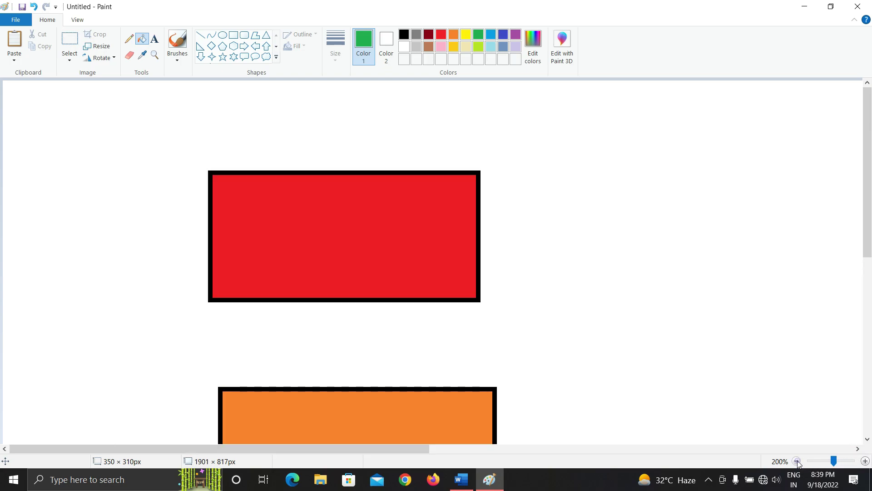
left_click(796, 461)
left_click(796, 461)
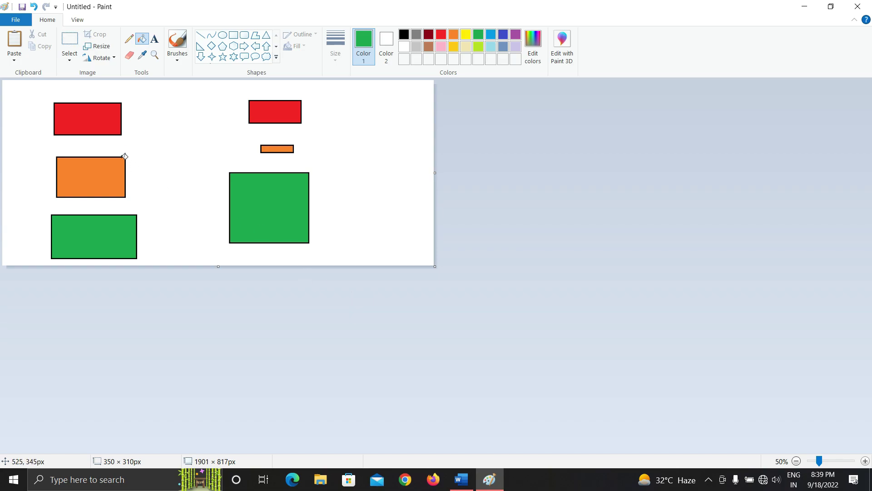
- Zoom in with the Magnifier around the large orange rectangle's upper-right corner up to 700%
left_click(155, 56)
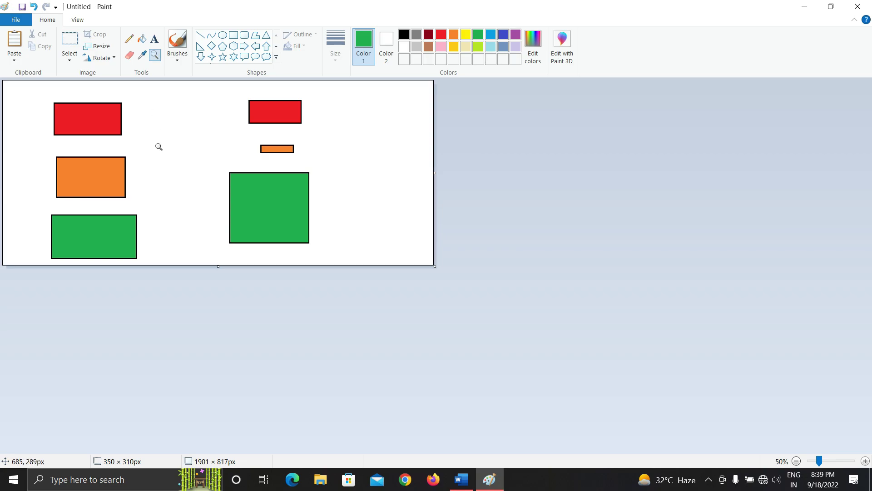
left_click(126, 162)
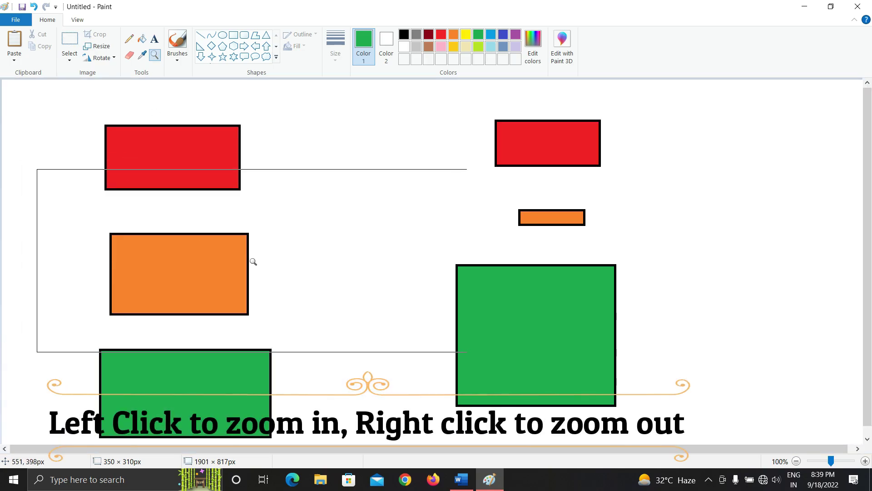
left_click(249, 244)
left_click(427, 269)
left_click(291, 177)
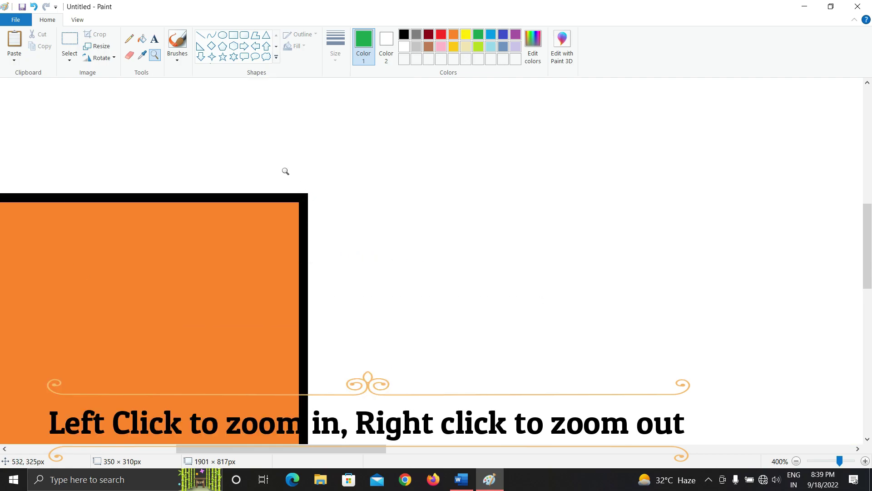
left_click(286, 181)
left_click(264, 213)
left_click(240, 221)
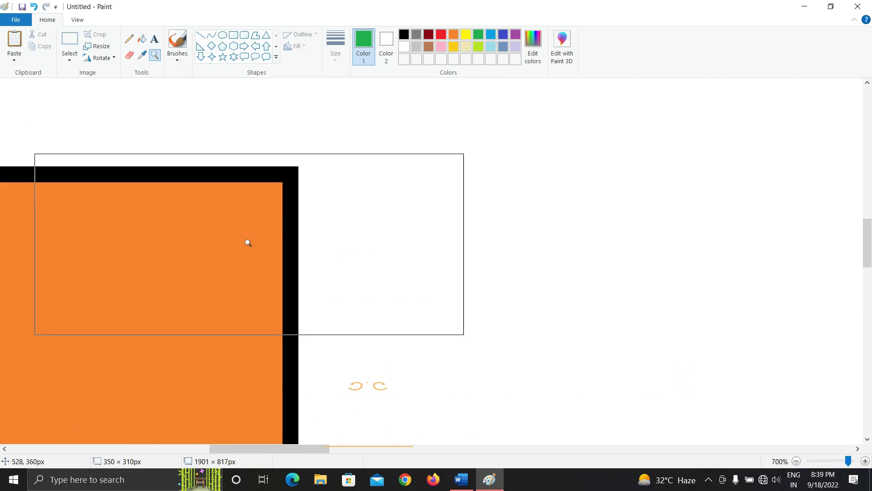
- Zoom out with the Magnifier to 100%
right_click(219, 172)
right_click(207, 161)
right_click(183, 149)
right_click(104, 127)
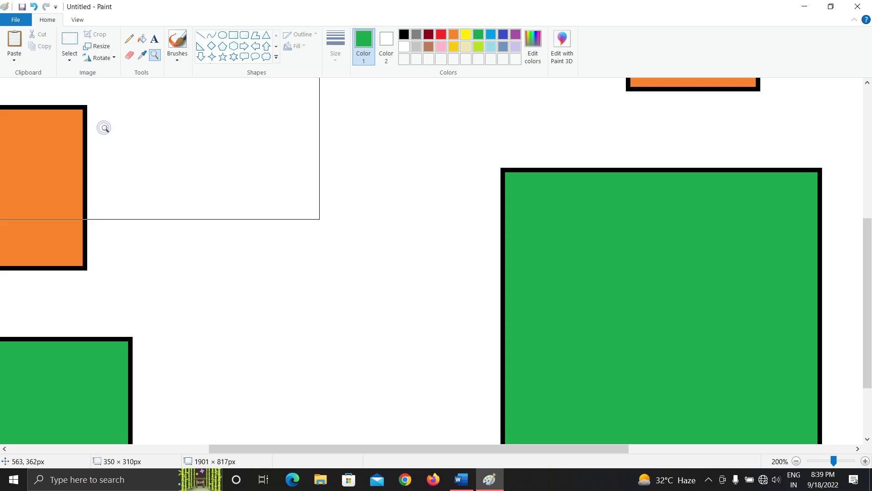
right_click(103, 123)
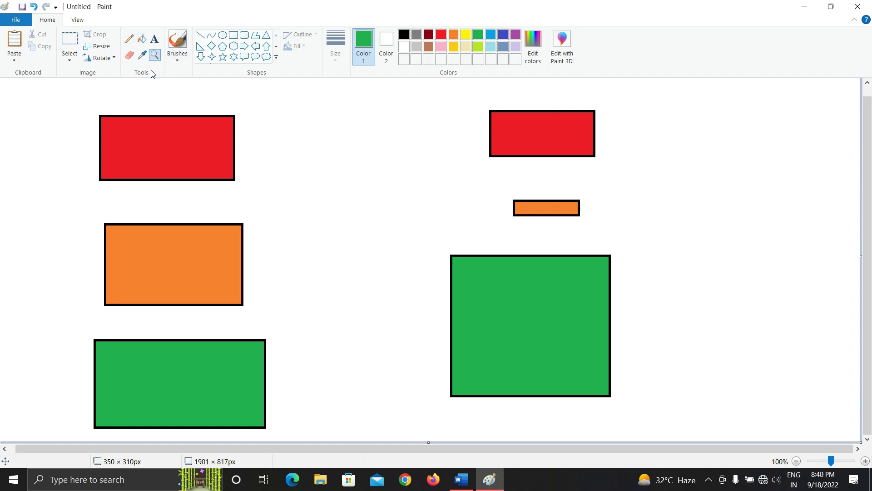
- Paint a wavy green stroke and a red stroke below it between the rectangle columns, using the standard Brush at its thickest size
left_click(177, 62)
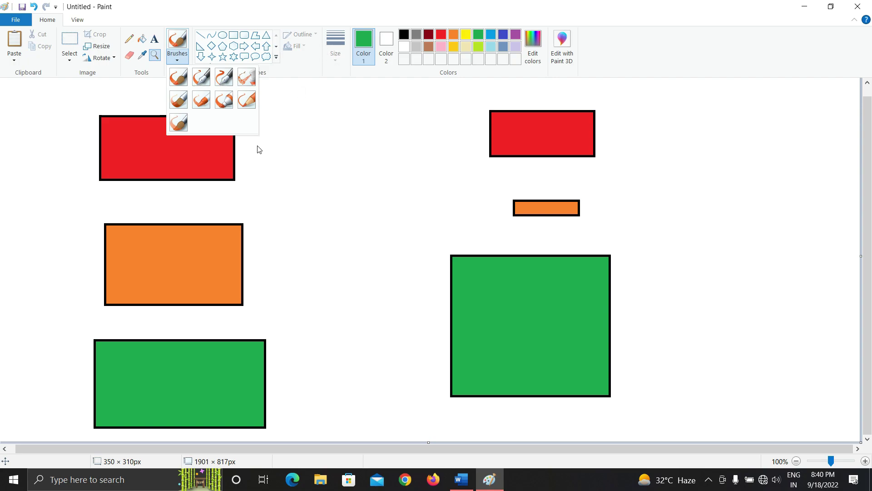
left_click(177, 78)
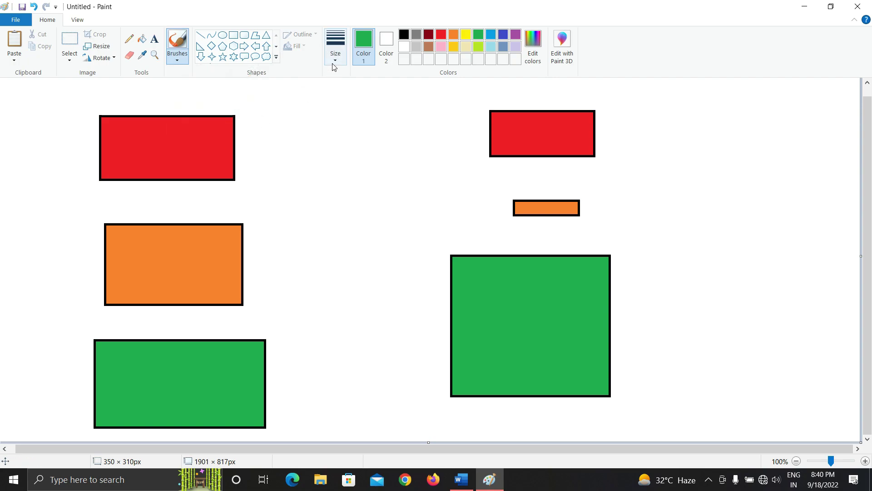
left_click(335, 47)
left_click(343, 146)
mouse_move(274, 148)
left_mouse_down()
mouse_move(326, 165)
mouse_move(500, 178)
left_mouse_up()
left_click(441, 35)
mouse_move(258, 206)
left_mouse_down()
mouse_move(424, 224)
mouse_move(475, 208)
left_mouse_up()
- Paint a thin red stroke with the Natural pencil brush above the green stroke, and a thicker one above that at the largest size
left_click(178, 56)
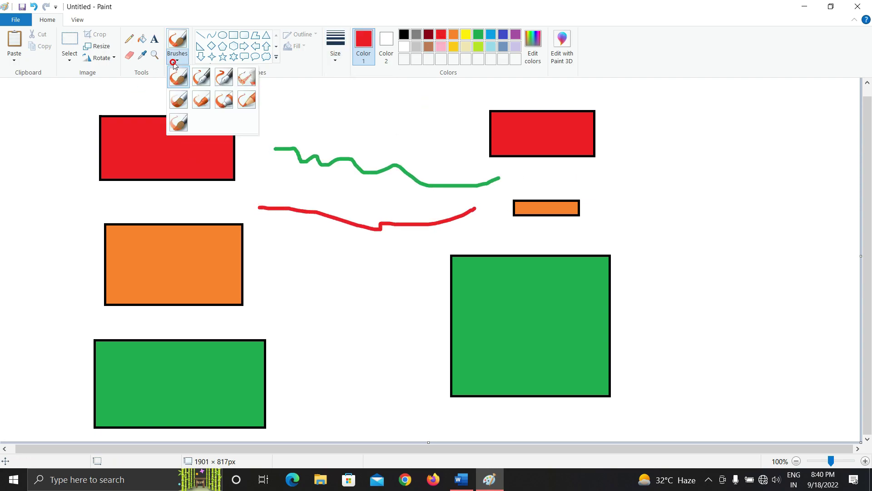
left_click(247, 99)
left_click_drag(293, 154, 490, 141)
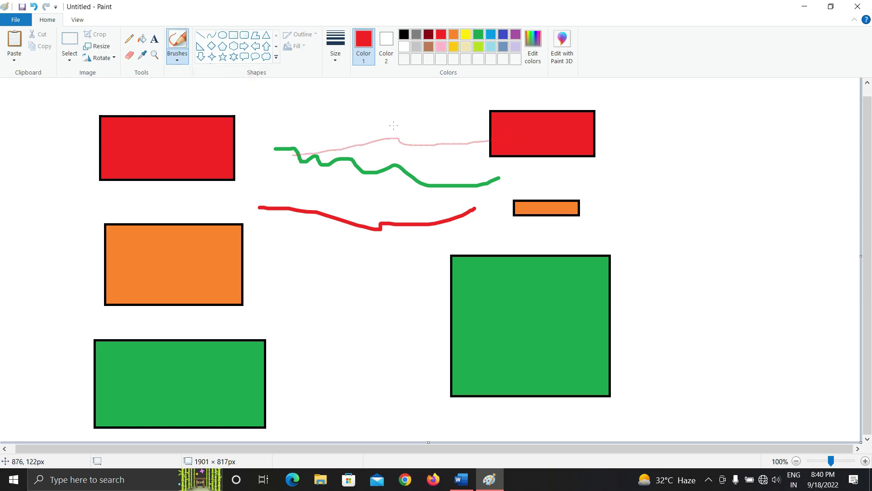
left_click(336, 53)
left_click(353, 145)
left_click_drag(277, 105, 526, 103)
- Paint a broad red Marker stroke from between the columns across the upper-right red rectangle and beyond it
left_click(177, 57)
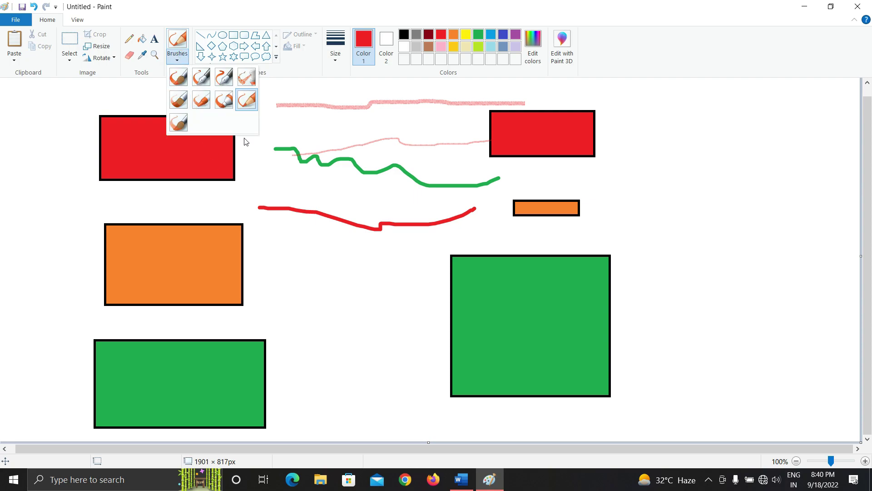
left_click(222, 108)
mouse_move(260, 110)
left_mouse_down()
mouse_move(354, 129)
mouse_move(731, 124)
left_mouse_up()
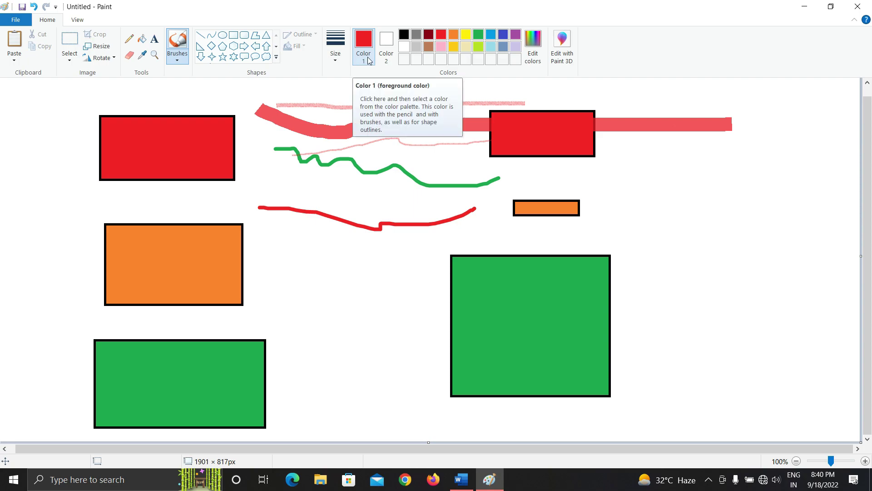
- Set Color 1 to black, and replace it with a custom purple of Red 104, Green 23, Blue 176
left_click(404, 35)
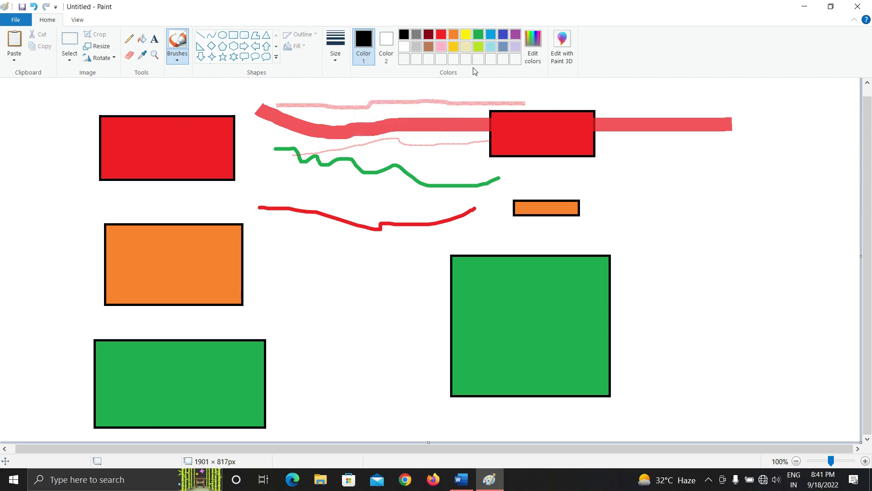
left_click(535, 39)
left_click_drag(495, 209, 520, 185)
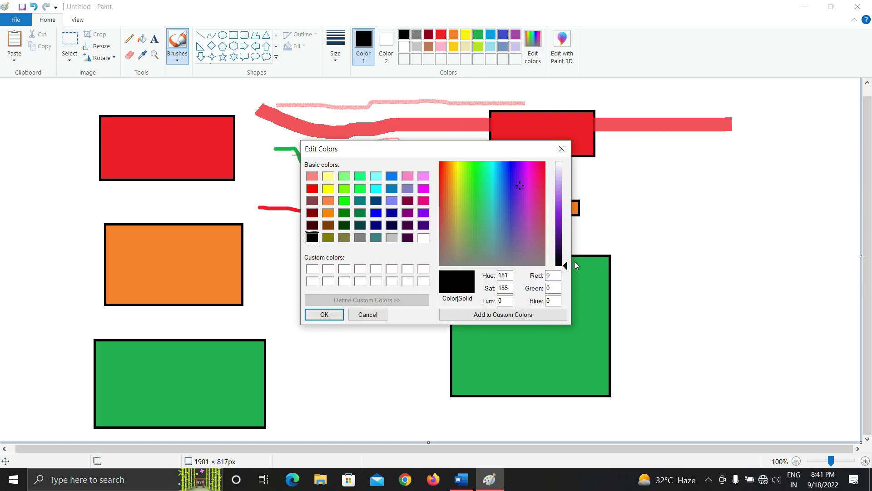
left_click_drag(567, 268, 566, 226)
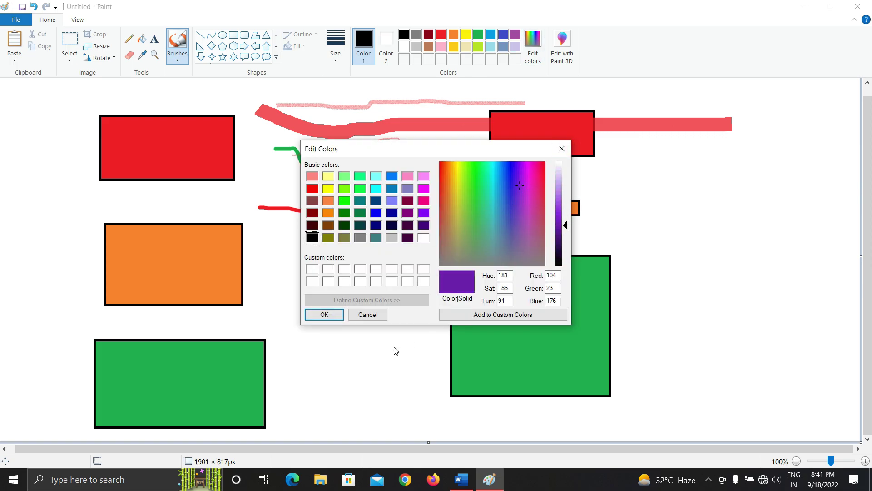
left_click(324, 315)
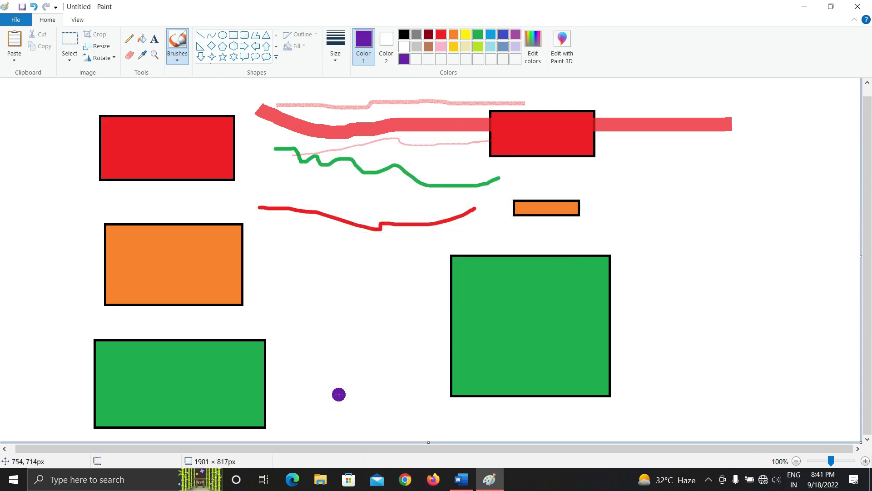